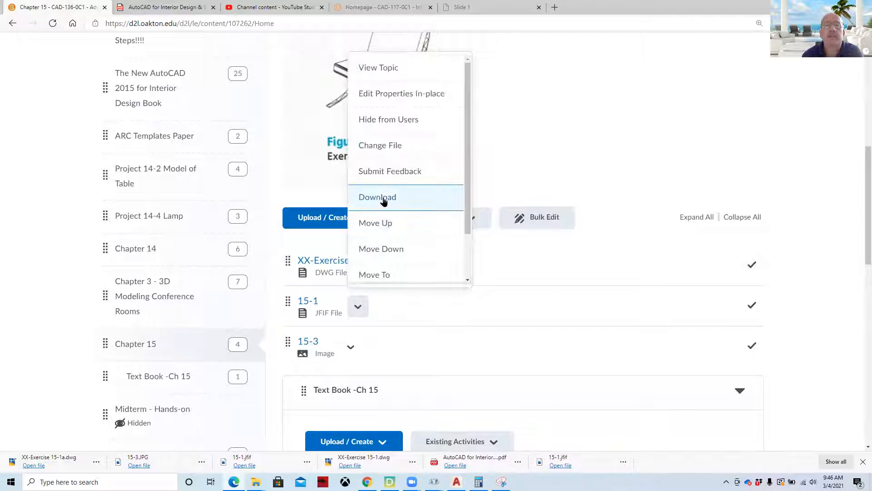
# Download the 15-1 JFIF file and the 15-3 image from the Chapter 15 content
pyautogui.click(383, 200)
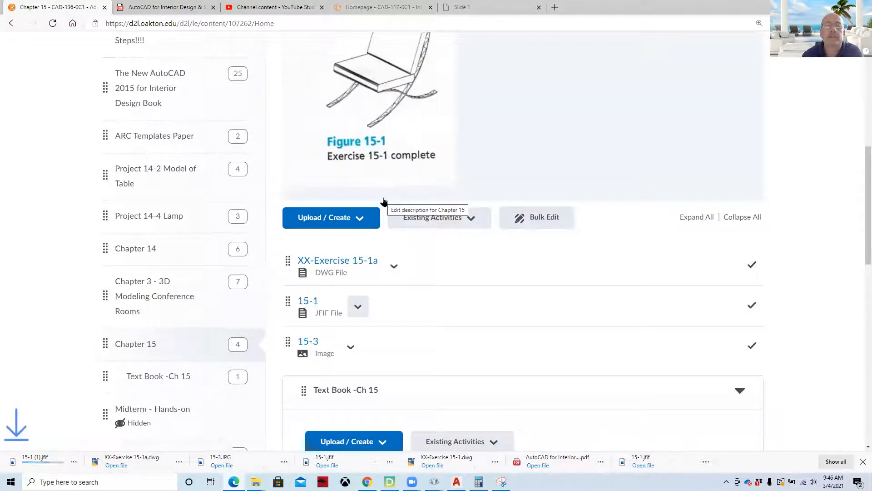
pyautogui.click(352, 350)
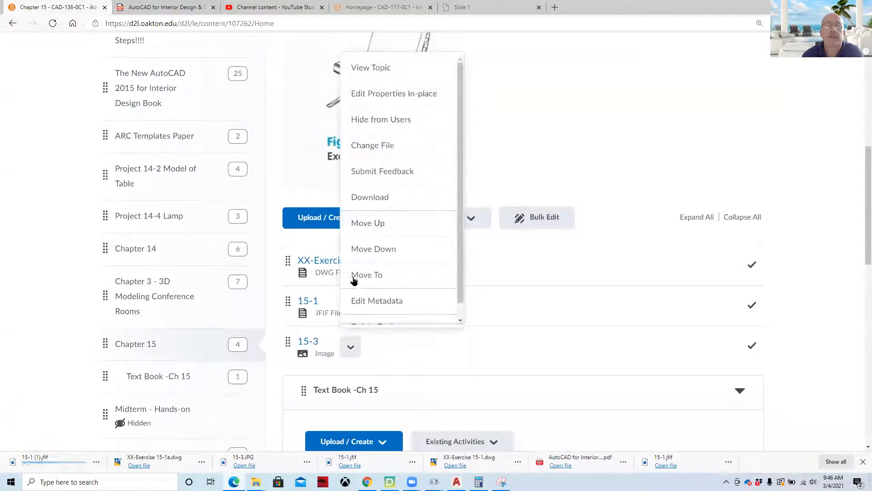
pyautogui.click(373, 198)
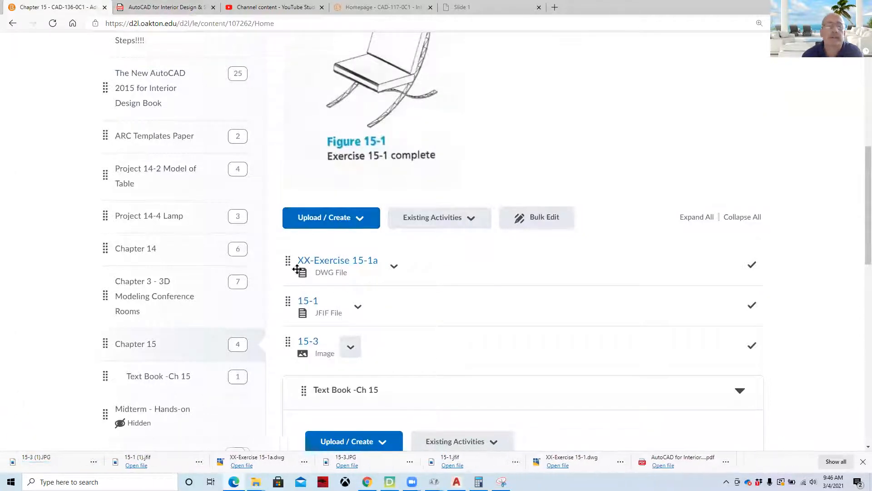
pyautogui.scroll(-4, 164, 332)
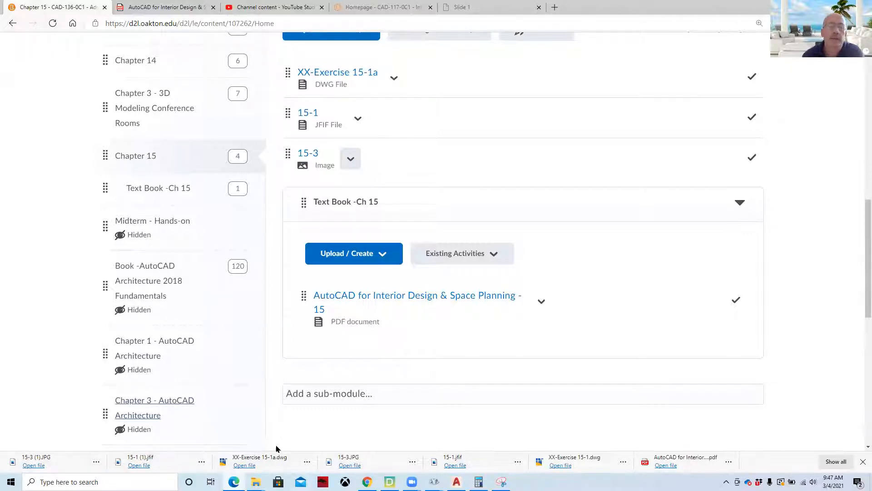
# In File Explorer, copy the downloaded files 15-3 (1), 15-1 (1) and XX-Exercise 15-1a from the Downloads folder
pyautogui.moveTo(256, 482)
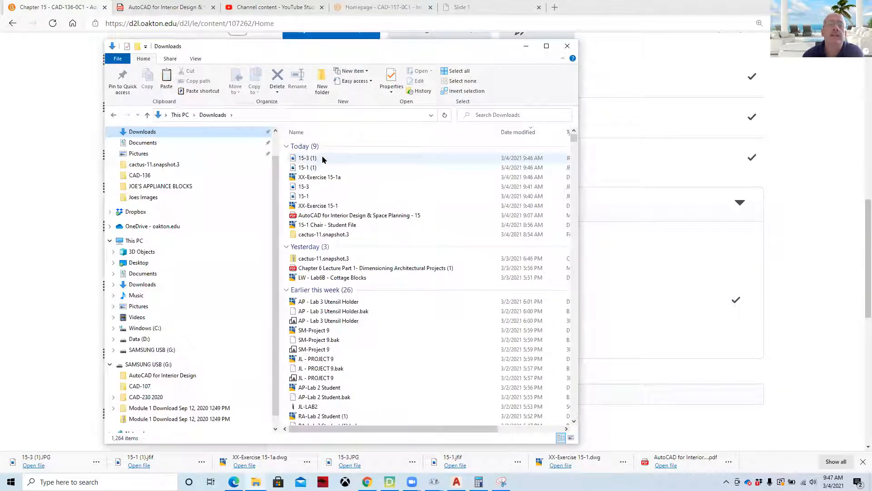
pyautogui.click(324, 158)
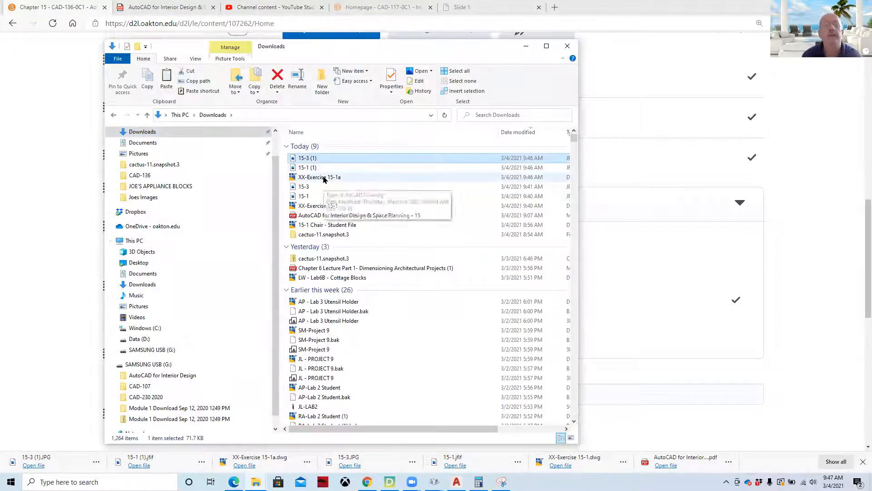
pyautogui.keyDown('shift'); pyautogui.click(324, 177); pyautogui.keyUp('shift')
pyautogui.rightClick(324, 178)
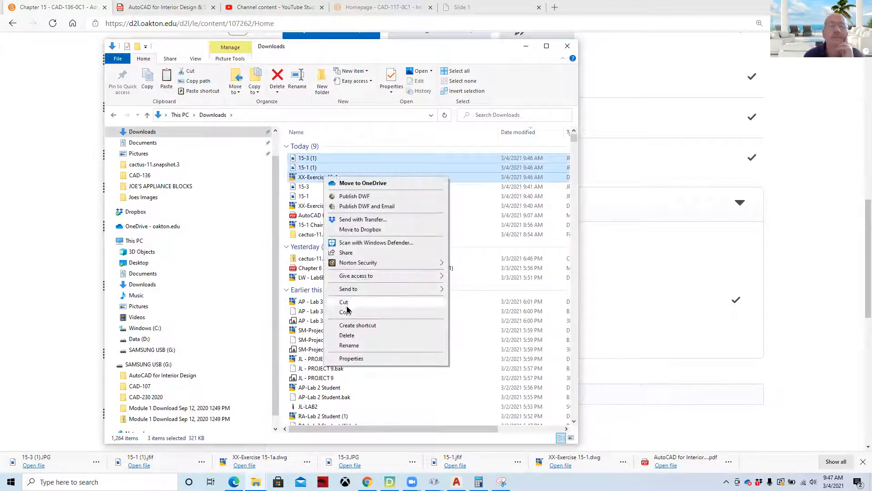
pyautogui.click(352, 314)
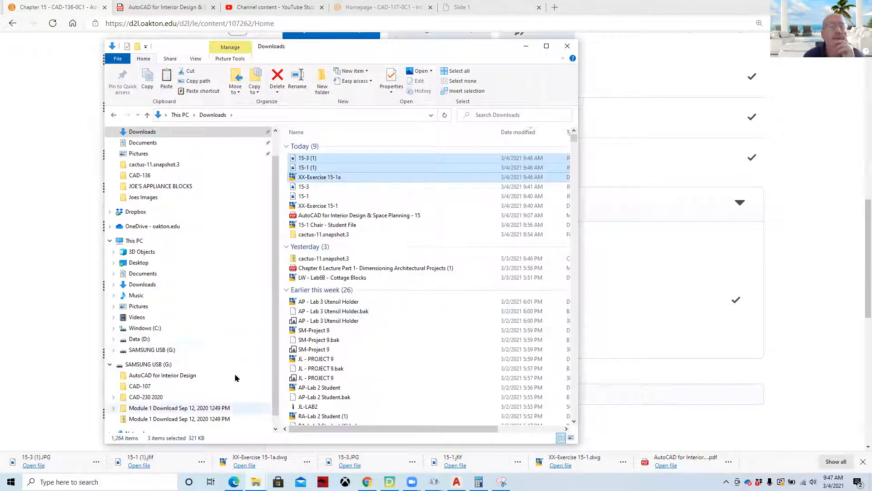
# Open the 2021 > CAD-136 folder under the desktop's "Files on my computer" and show its files in Details view
pyautogui.scroll(1, 275, 268)
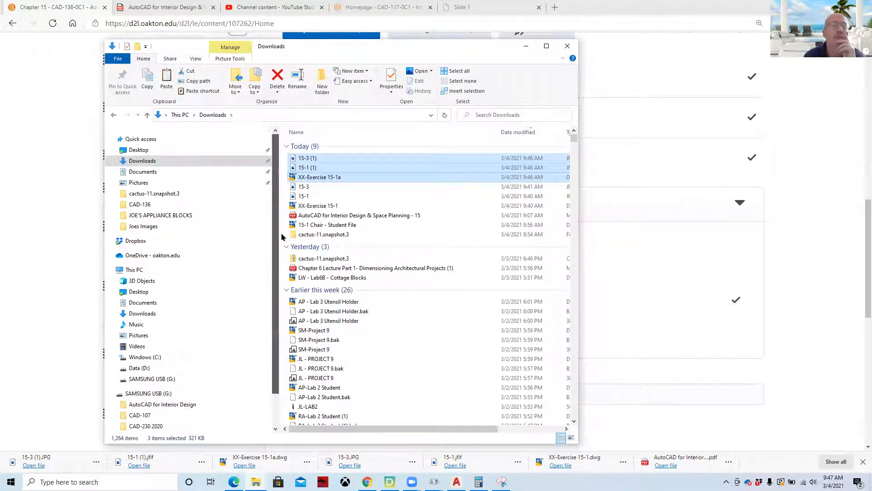
pyautogui.click(156, 153)
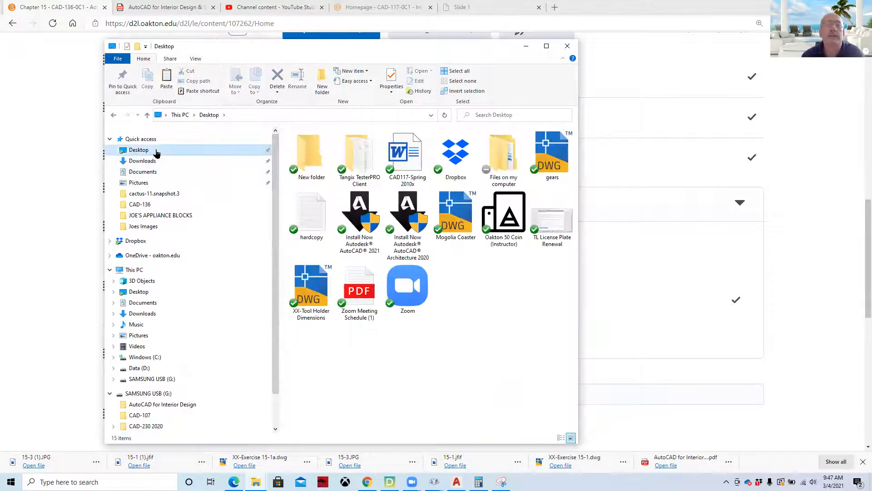
pyautogui.doubleClick(495, 157)
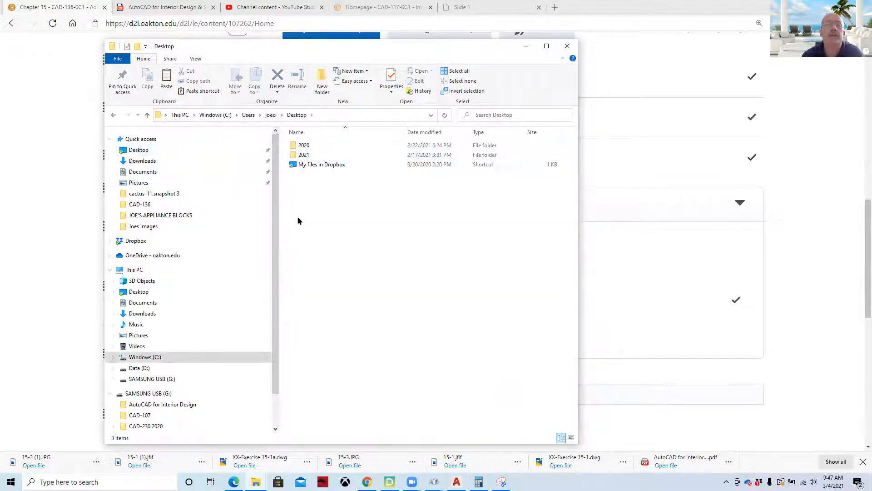
pyautogui.doubleClick(317, 156)
pyautogui.doubleClick(325, 193)
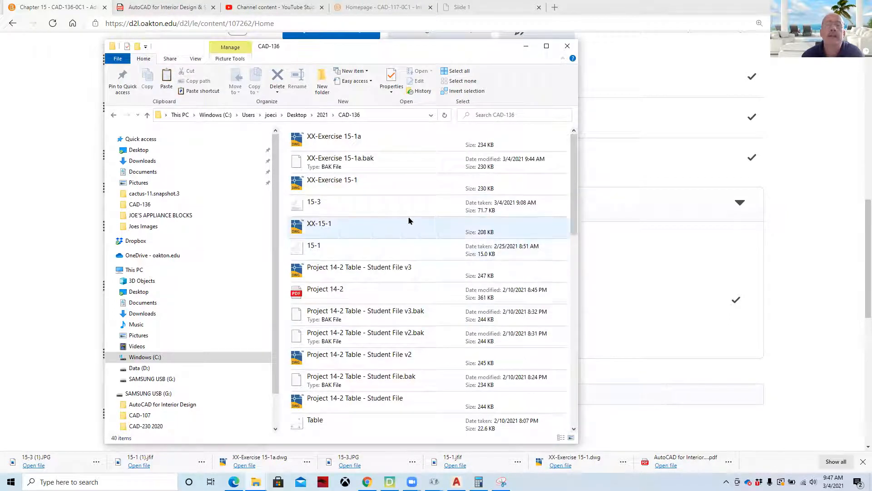
pyautogui.click(195, 59)
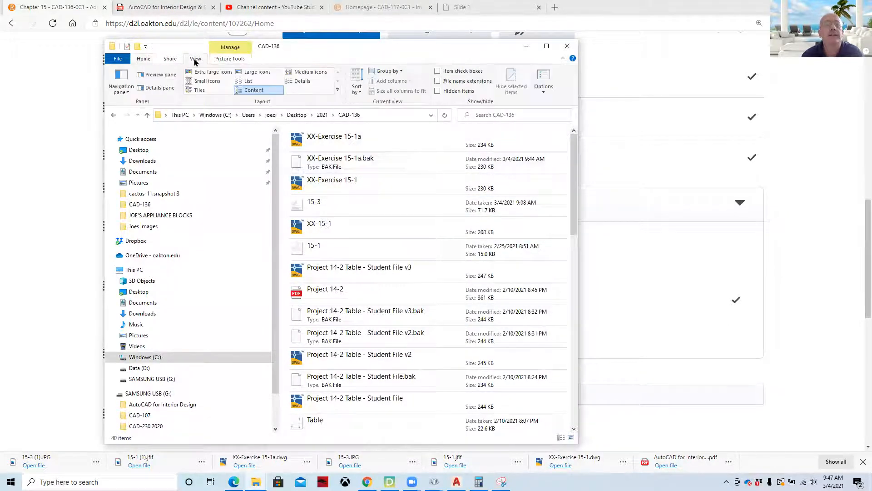
pyautogui.click(302, 80)
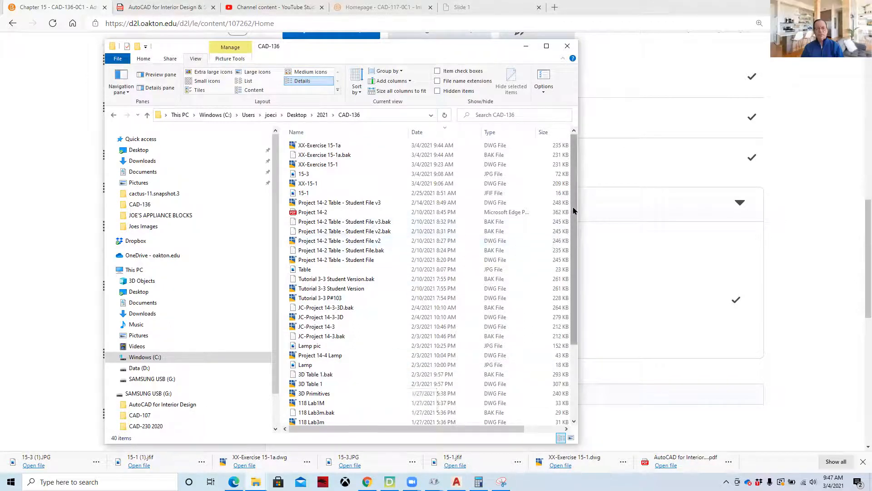
# Create a new folder inside CAD-136, named with the owner's first name followed by "chair"
pyautogui.scroll(-4, 575, 209)
pyautogui.rightClick(386, 336)
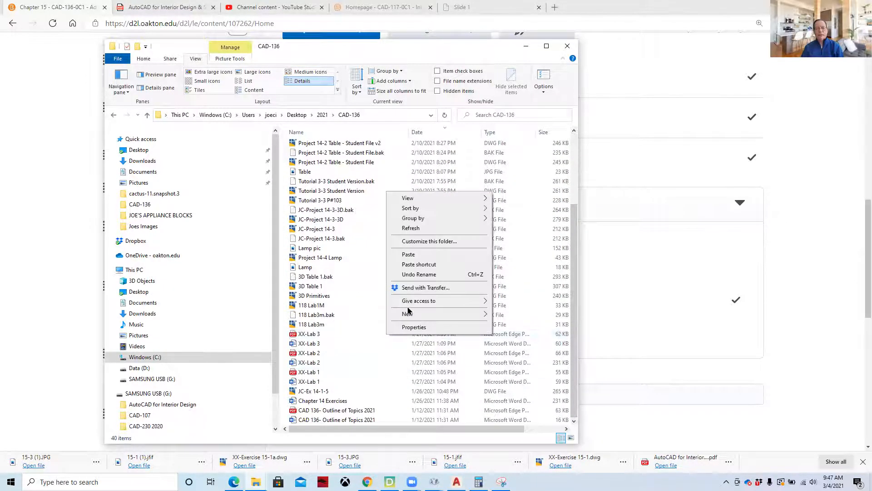
pyautogui.moveTo(409, 314)
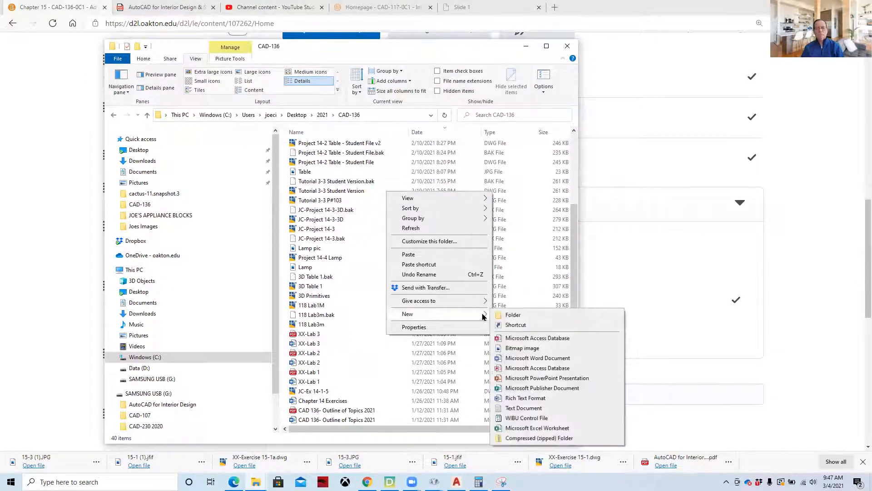
pyautogui.click(515, 317)
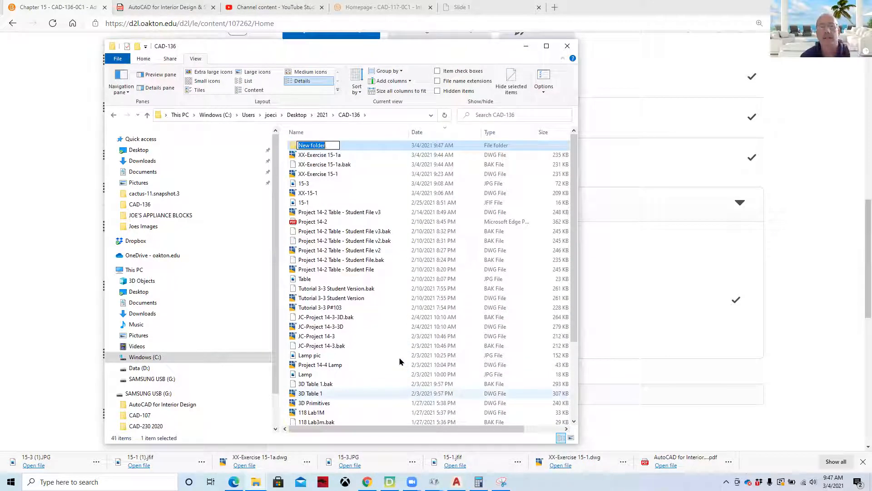
pyautogui.write('joee')
pyautogui.write(' chair')
pyautogui.press('Return')
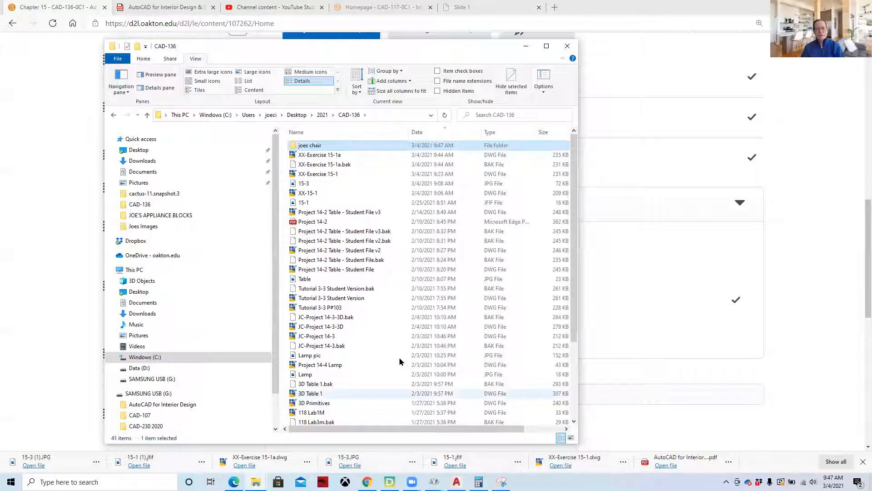
# Paste the three copied exercise files into the new chair folder
pyautogui.doubleClick(330, 148)
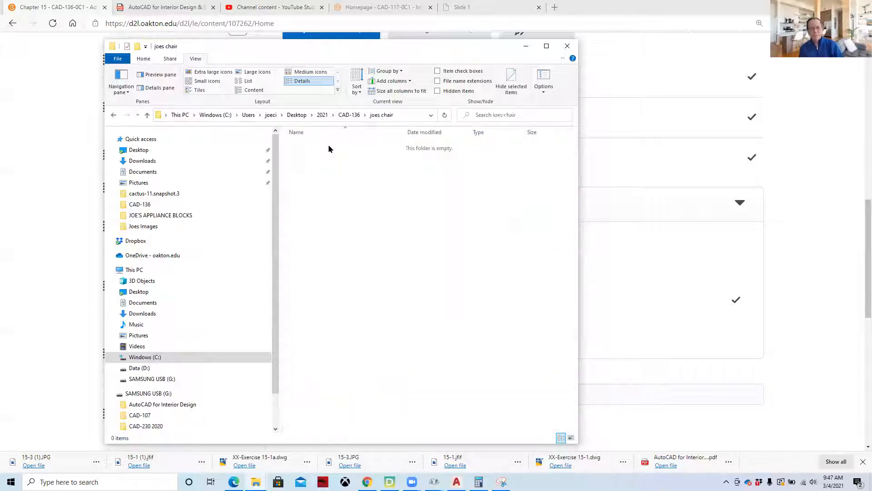
pyautogui.rightClick(370, 200)
pyautogui.click(394, 262)
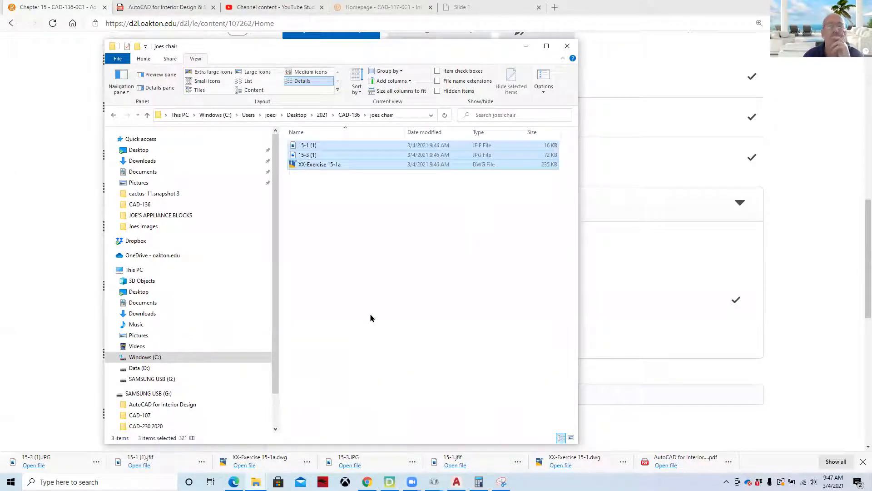
# Open the XX-Exercise 15-1a drawing in AutoCAD and bring up the External References palette for its missing references
pyautogui.click(376, 288)
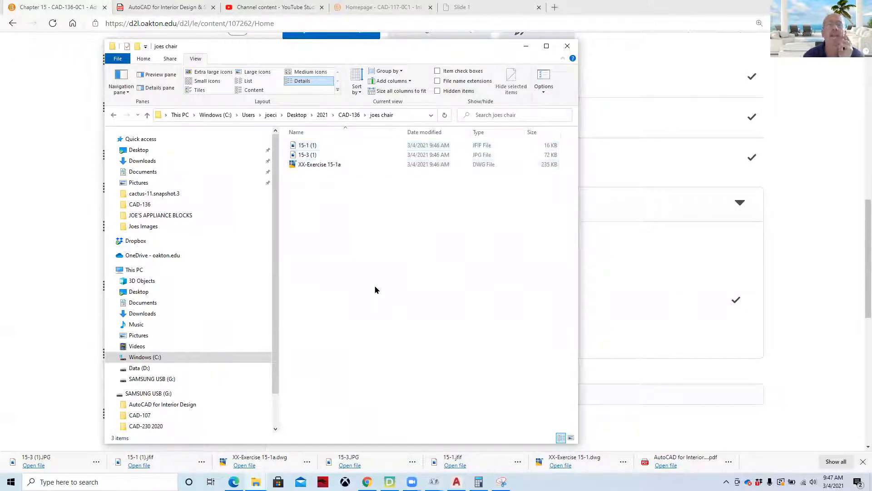
pyautogui.doubleClick(325, 165)
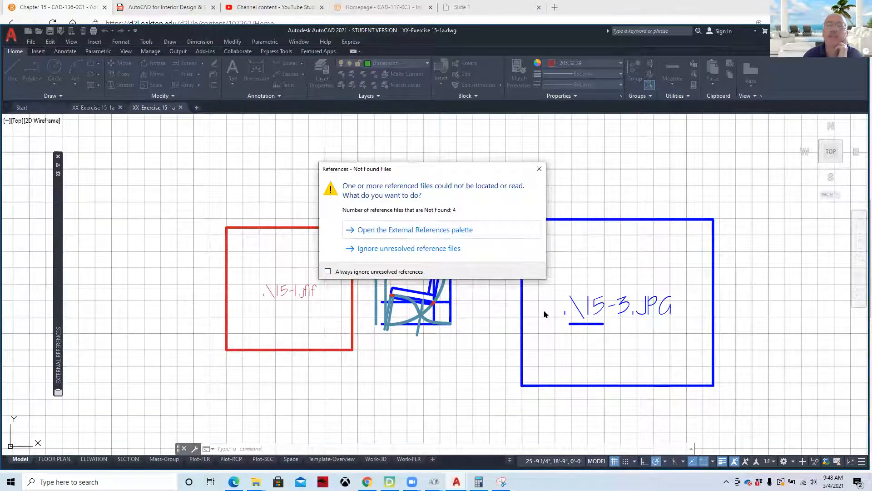
pyautogui.click(402, 231)
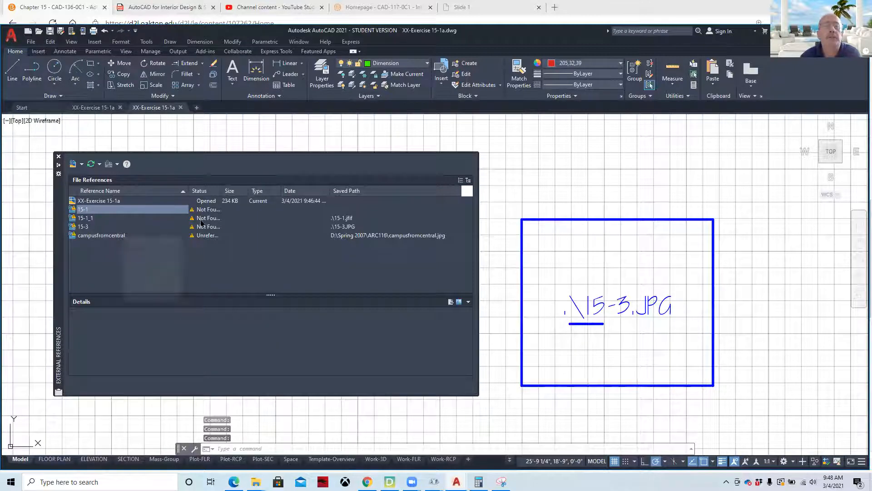
# Start attaching an image from the missing 15-1 reference and choose the 15-1 (1) file in the chair folder
pyautogui.rightClick(128, 210)
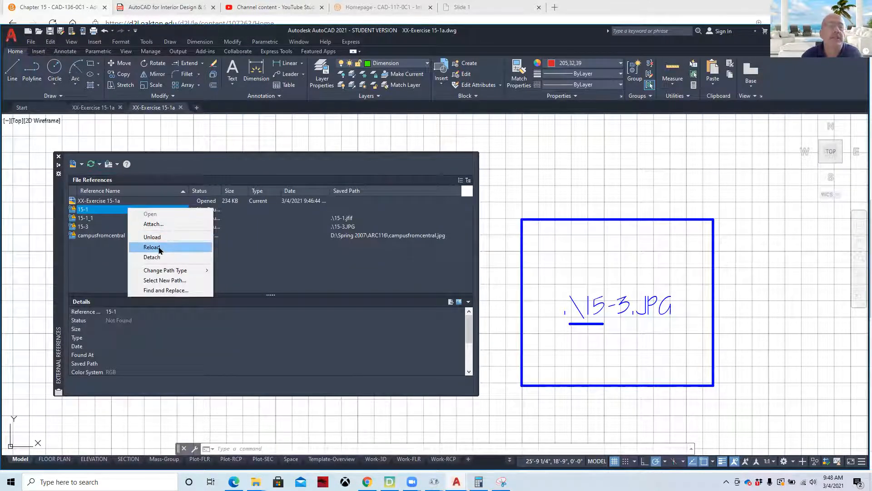
pyautogui.click(153, 224)
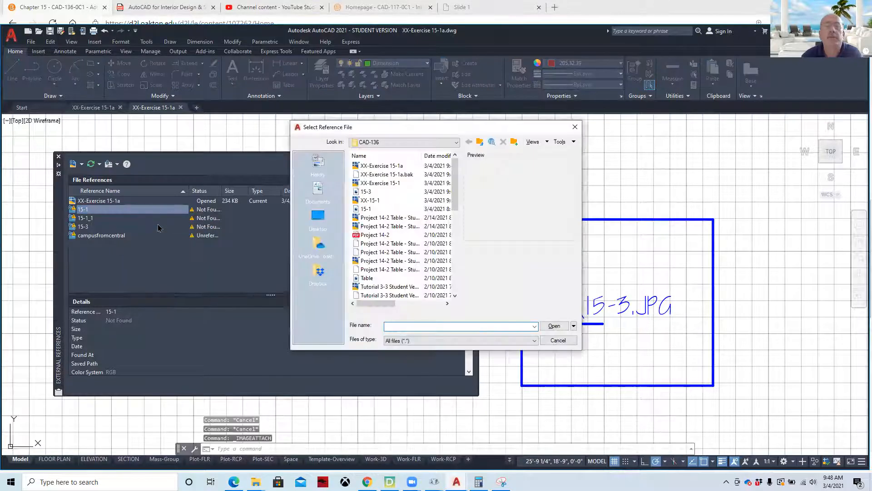
pyautogui.moveTo(454, 178); pyautogui.dragTo(457, 278)
pyautogui.doubleClick(393, 296)
pyautogui.click(371, 175)
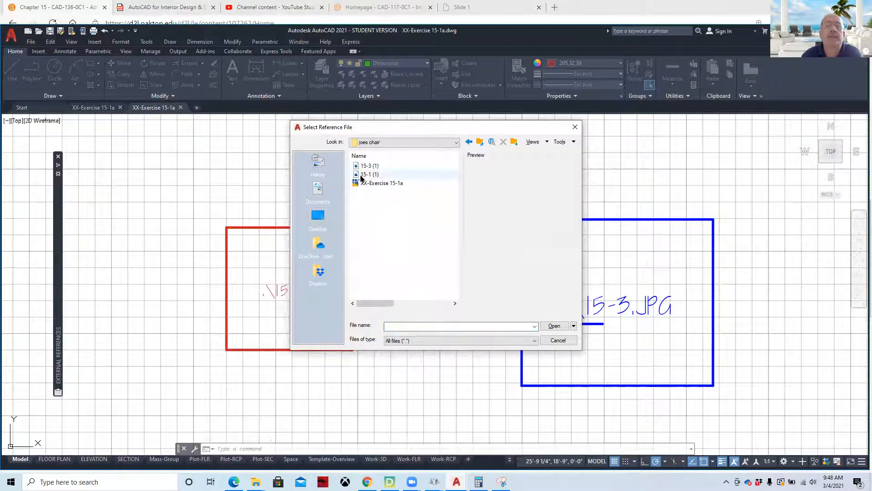
pyautogui.click(554, 326)
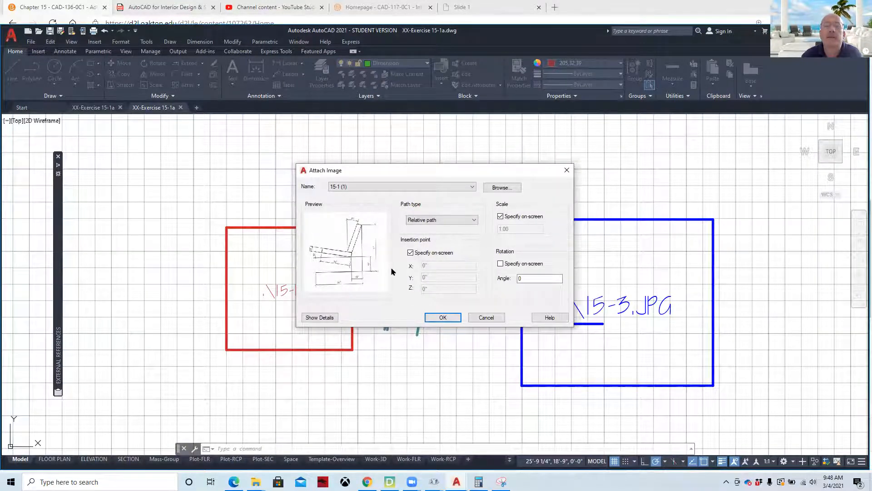
# Insert the 15-1 (1) image at the red frame's lower-left corner and scale it on screen to fill the frame
pyautogui.click(443, 318)
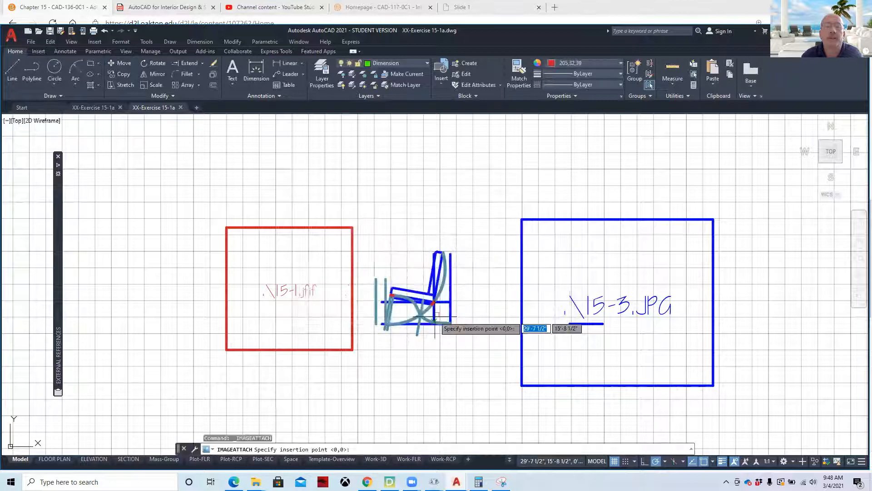
pyautogui.click(227, 349)
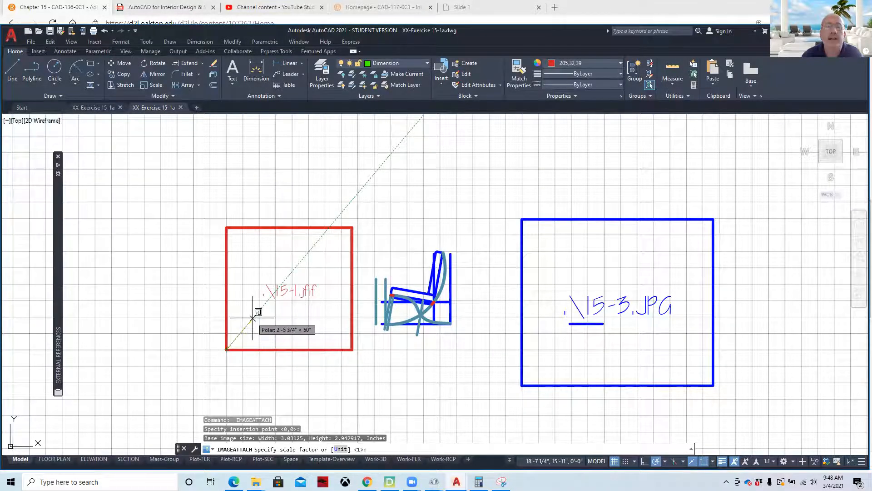
pyautogui.click(252, 318)
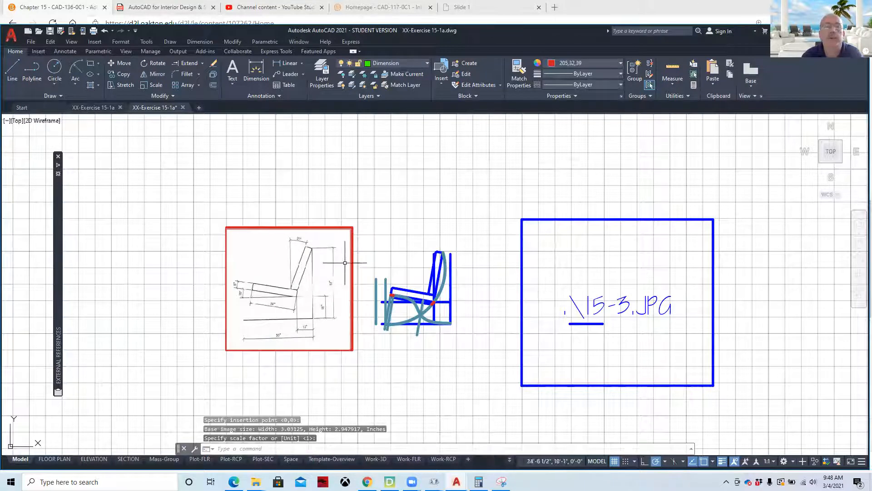
# Start attaching an image from the missing 15-3 reference and choose the 15-3 (1) file in the chair folder
pyautogui.moveTo(58, 278)
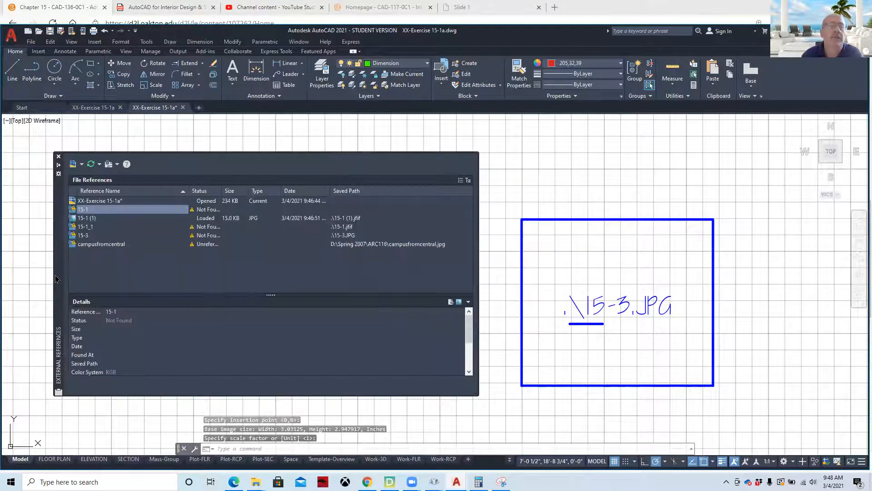
pyautogui.click(88, 236)
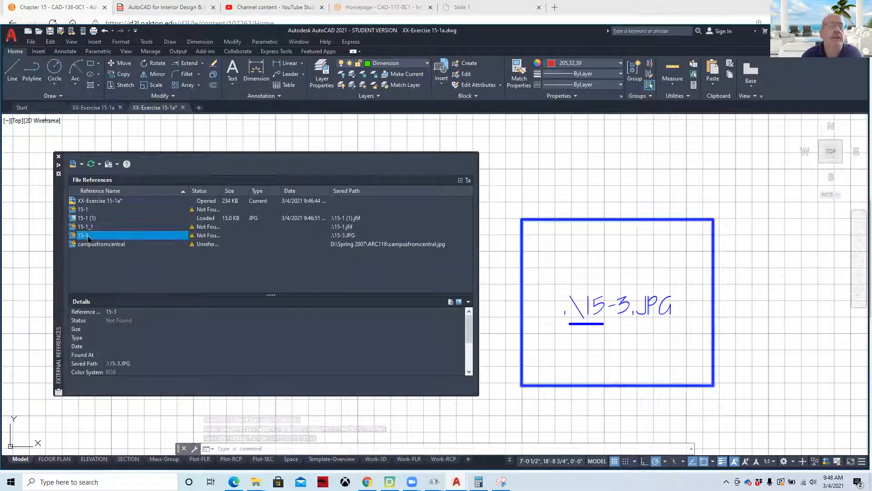
pyautogui.rightClick(90, 239)
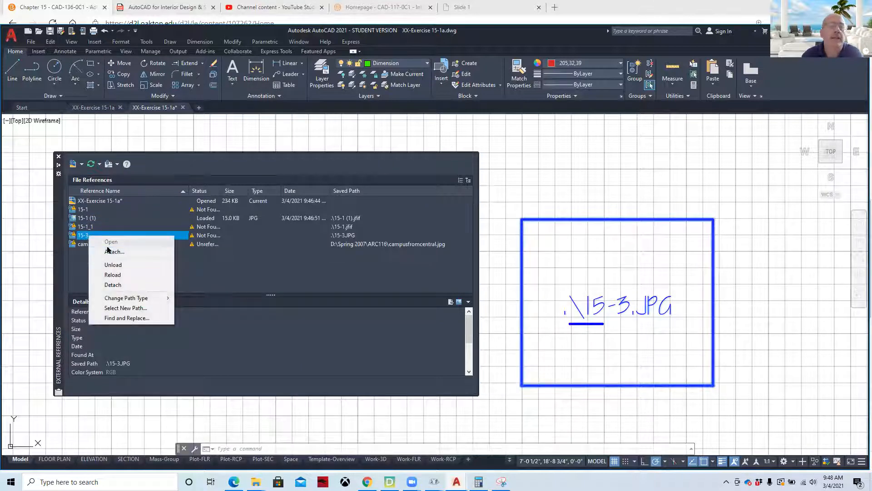
pyautogui.click(107, 252)
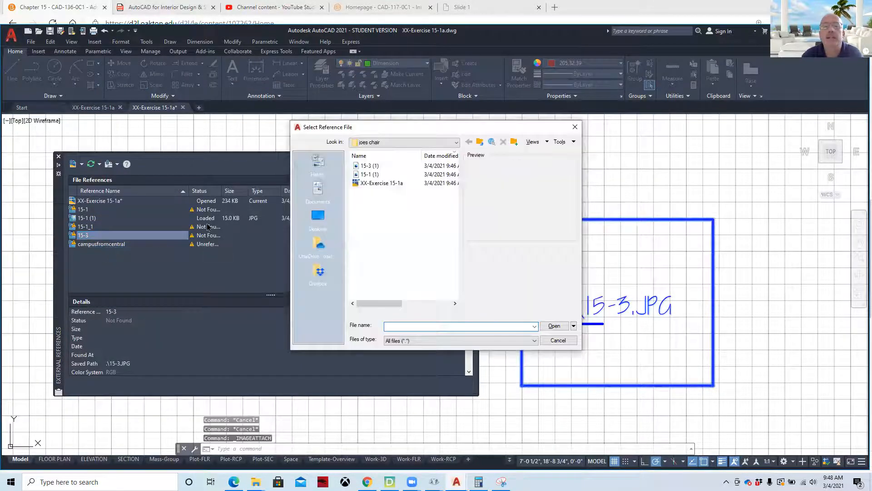
pyautogui.click(365, 166)
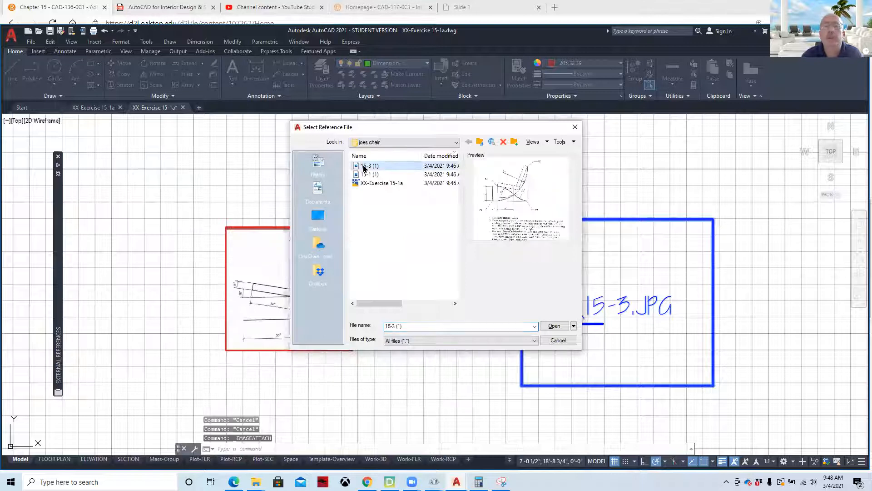
pyautogui.click(554, 326)
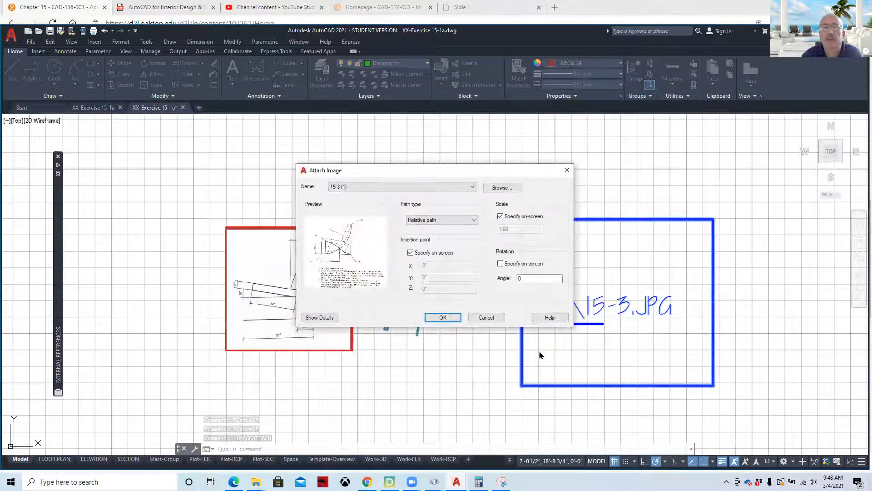
# Insert the 15-3 (1) image at the blue frame's lower-left corner and scale it on screen to fill the frame
pyautogui.click(454, 320)
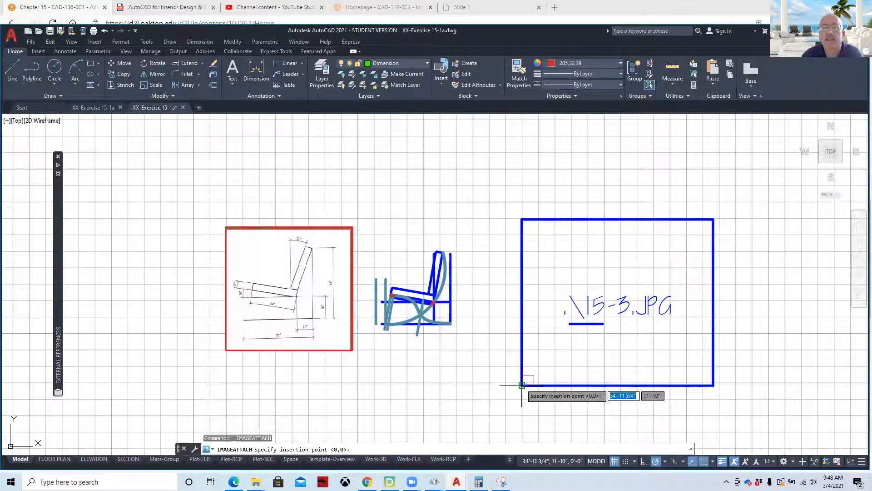
pyautogui.click(522, 385)
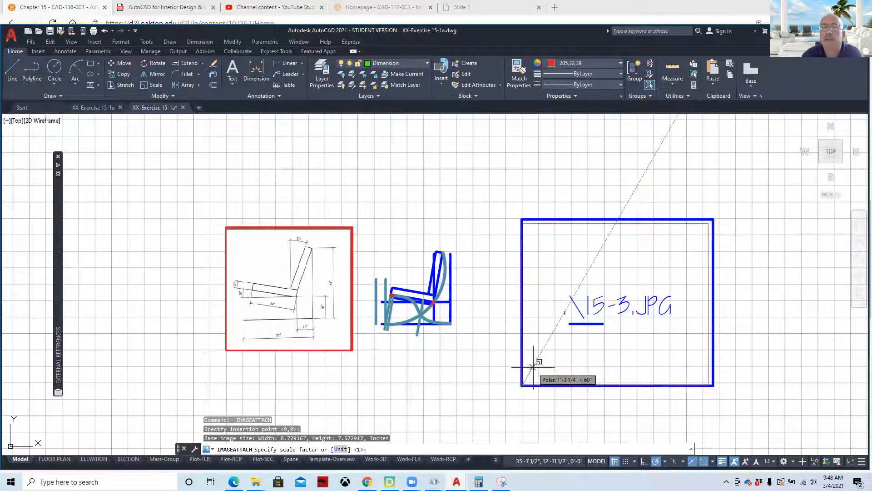
pyautogui.press('Return')
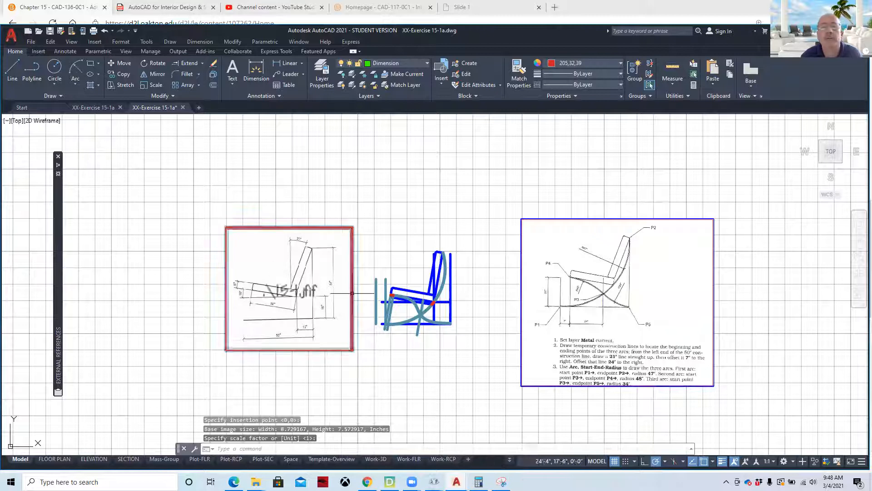
# Look over both reference images beside the chair, and read Steps 1 and 2 with Figure 15-2 in the textbook PDF
pyautogui.scroll(2, 438, 341)
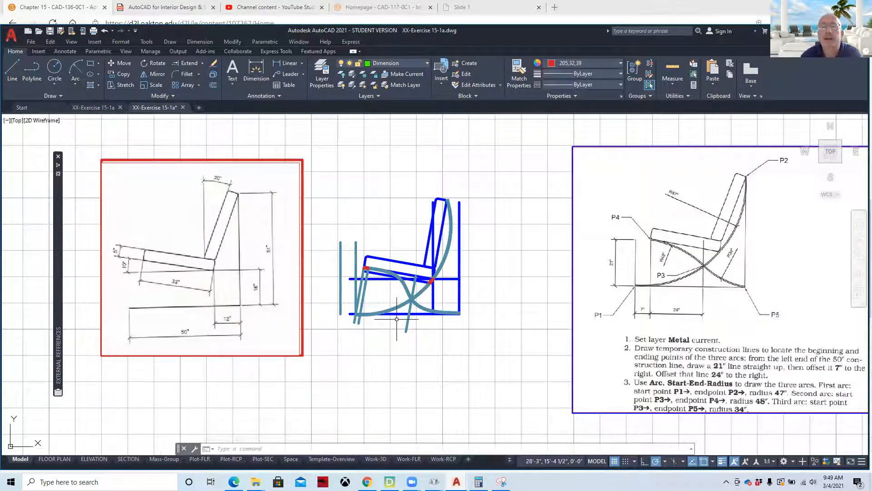
pyautogui.moveTo(419, 334)
pyautogui.mouseDown(button='middle')
pyautogui.moveTo(416, 319)
pyautogui.moveTo(390, 308)
pyautogui.mouseUp(button='middle')
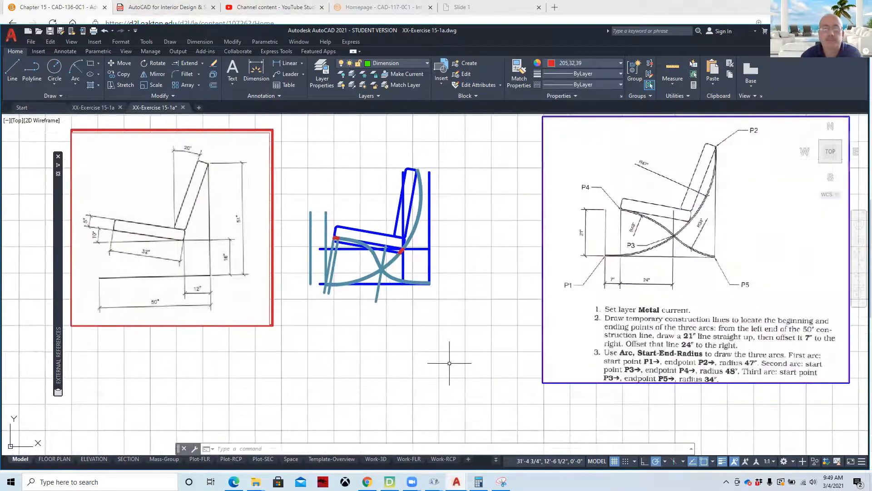
pyautogui.moveTo(382, 349); pyautogui.dragTo(390, 385, button='middle')
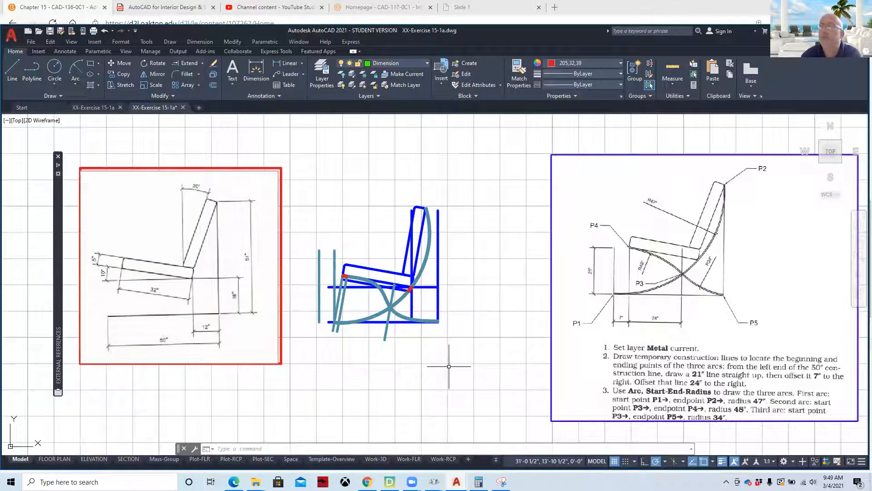
pyautogui.click(171, 7)
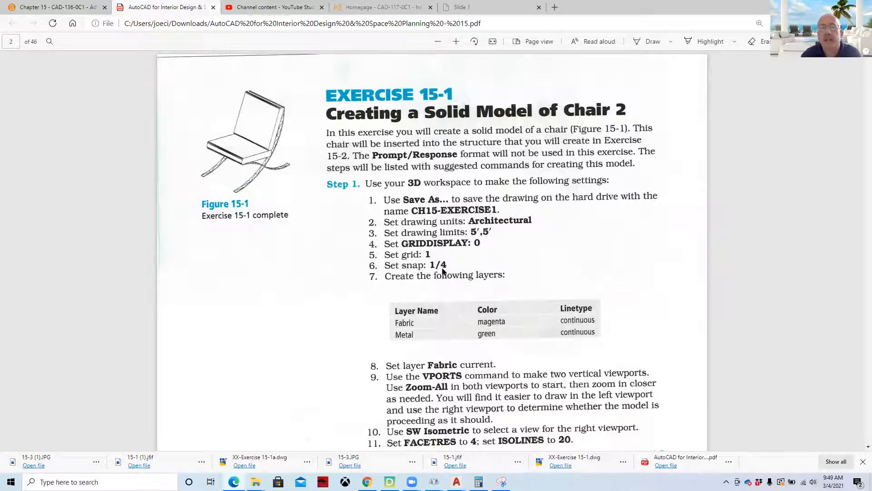
pyautogui.scroll(-3, 447, 282)
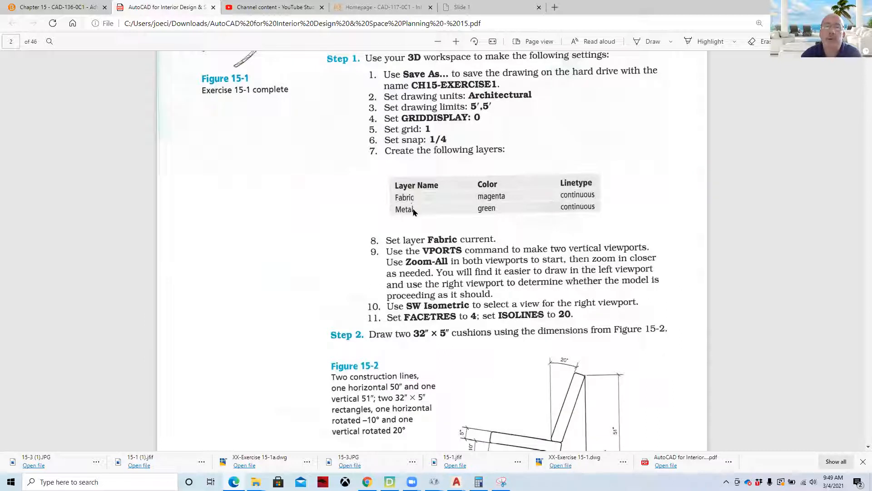
pyautogui.scroll(-3, 466, 325)
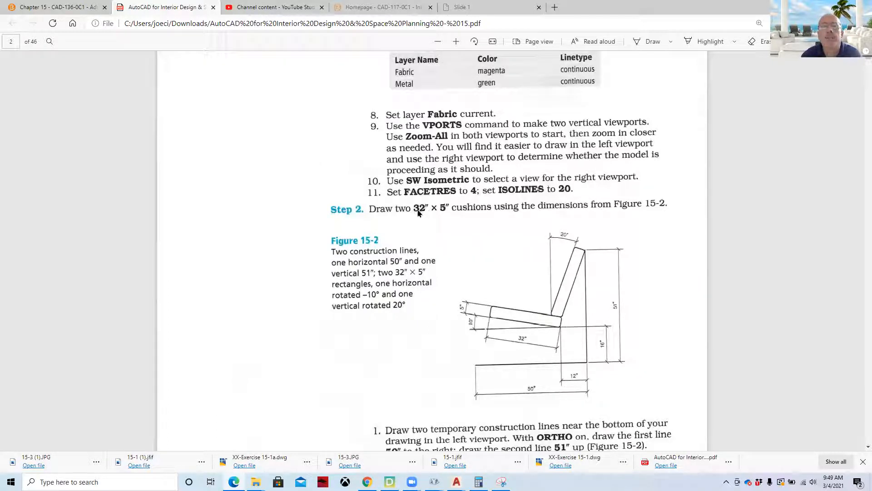
pyautogui.scroll(-3, 554, 259)
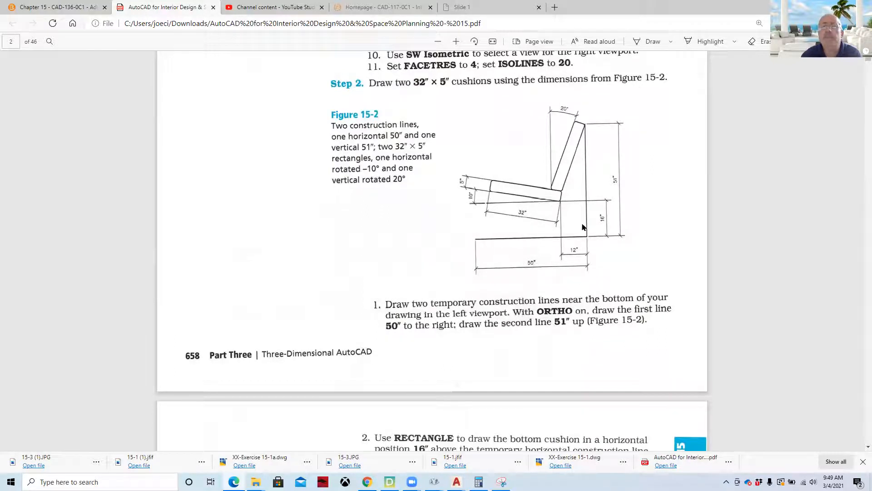
pyautogui.click(456, 41)
pyautogui.click(457, 41)
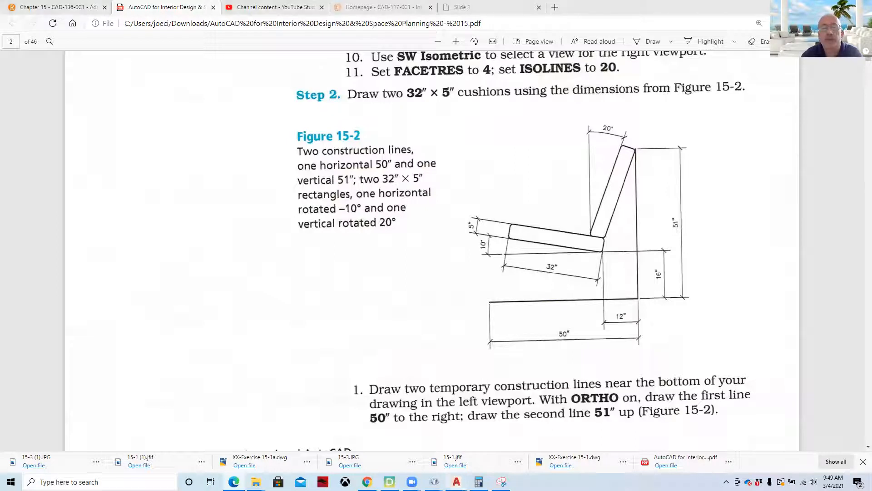
# Return to AutoCAD and check the polar tracking increment angle in the Drafting Settings, leaving them without changes
pyautogui.click(481, 439)
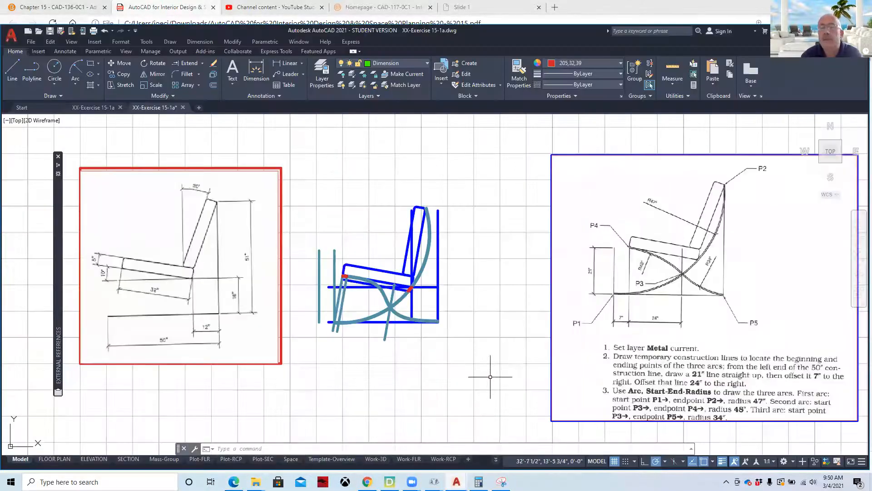
pyautogui.click(666, 462)
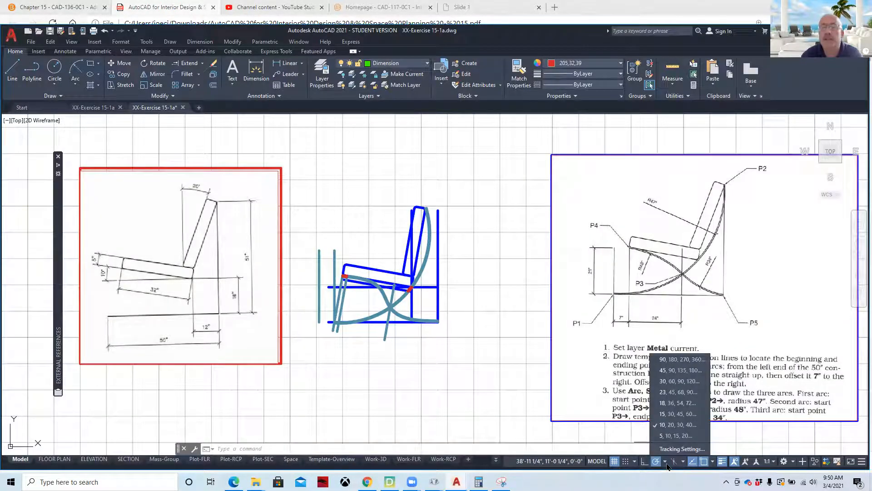
pyautogui.click(682, 449)
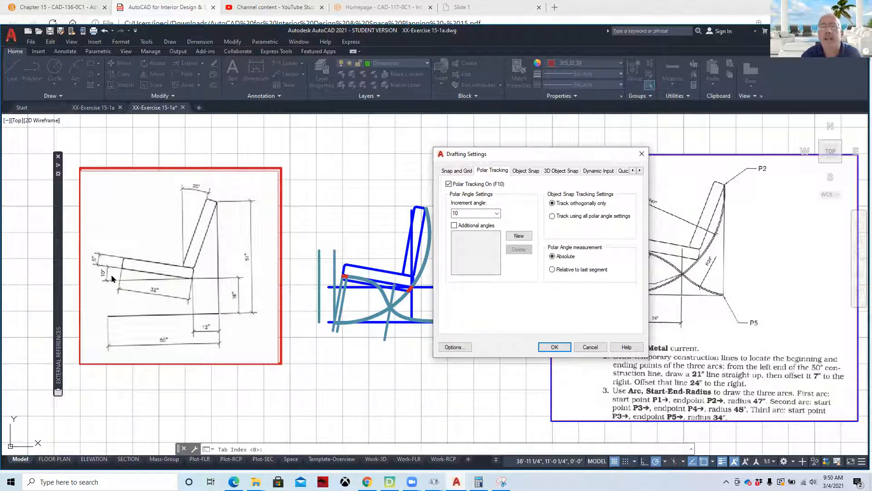
pyautogui.click(587, 348)
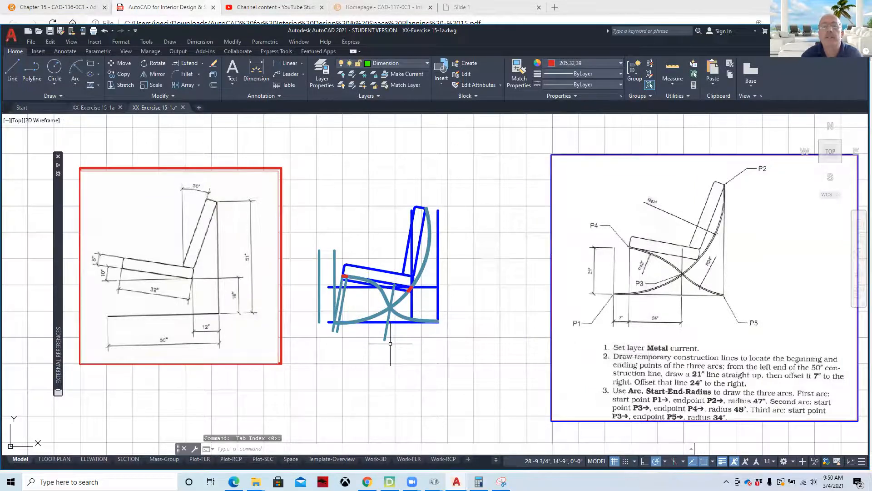
# Examine the chair's cushions, leg arcs and construction lines up close and compare them with the 15-3 reference image
pyautogui.scroll(4, 391, 344)
pyautogui.moveTo(391, 316); pyautogui.dragTo(343, 450, button='middle')
pyautogui.scroll(-4, 343, 421)
pyautogui.moveTo(342, 366)
pyautogui.mouseDown(button='middle')
pyautogui.moveTo(338, 283)
pyautogui.moveTo(356, 301)
pyautogui.moveTo(398, 284)
pyautogui.mouseUp(button='middle')
pyautogui.scroll(2, 336, 317)
pyautogui.scroll(2, 384, 297)
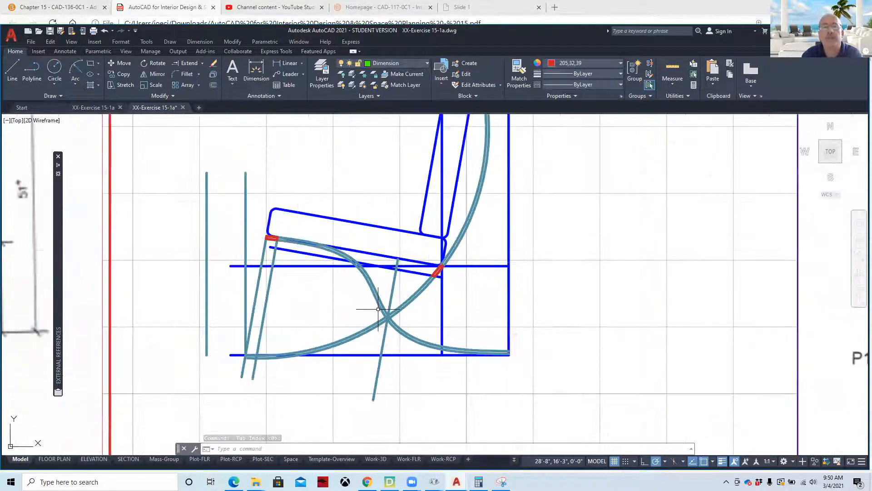
pyautogui.moveTo(374, 312); pyautogui.dragTo(366, 322, button='middle')
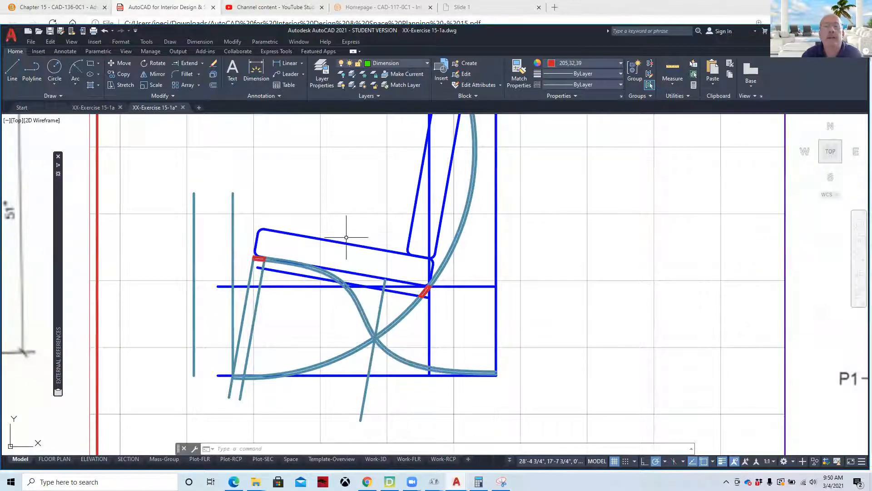
pyautogui.scroll(-2, 393, 303)
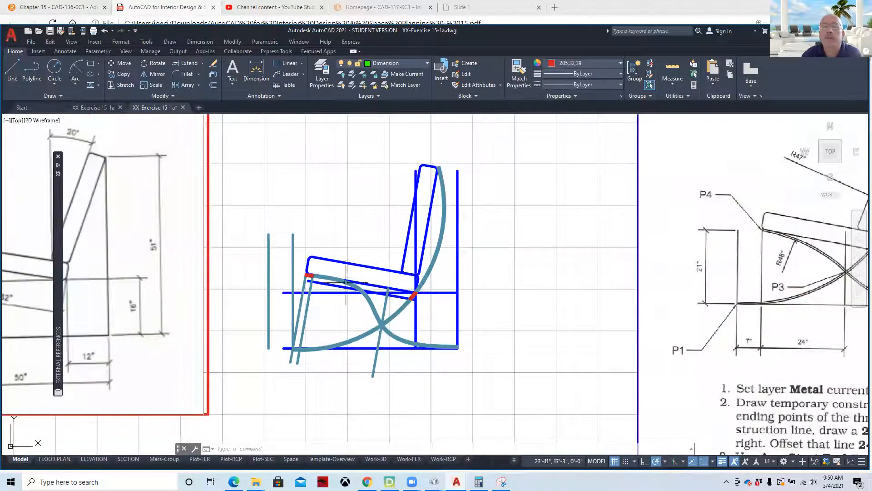
pyautogui.moveTo(600, 280); pyautogui.dragTo(248, 281, button='middle')
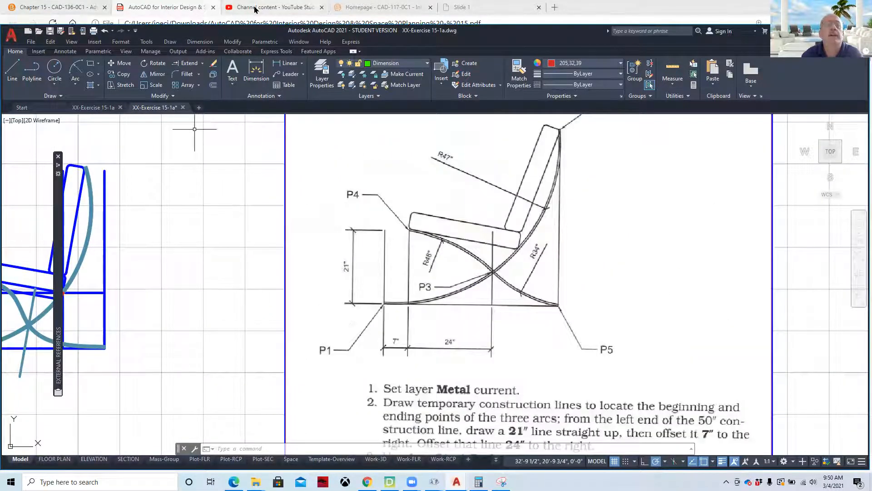
# Read Step 3 and Figure 15-3 in the textbook PDF for the construction lines and the three leg arcs
pyautogui.click(150, 7)
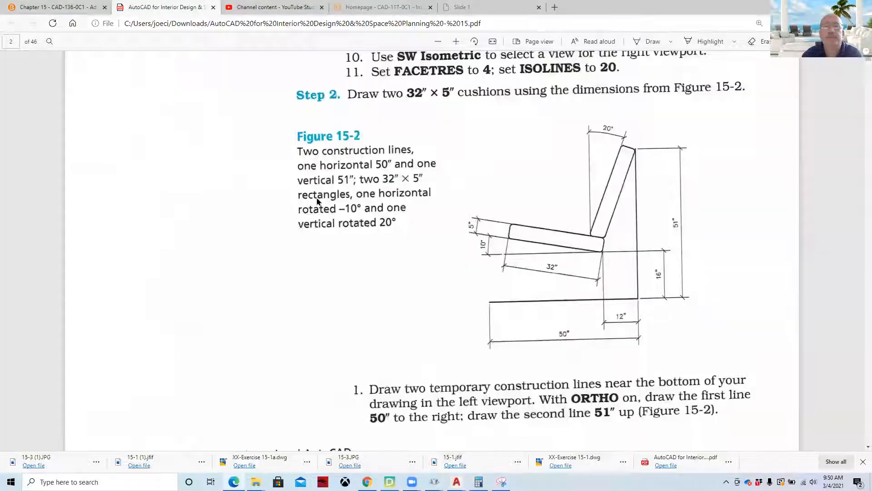
pyautogui.scroll(-12, 319, 203)
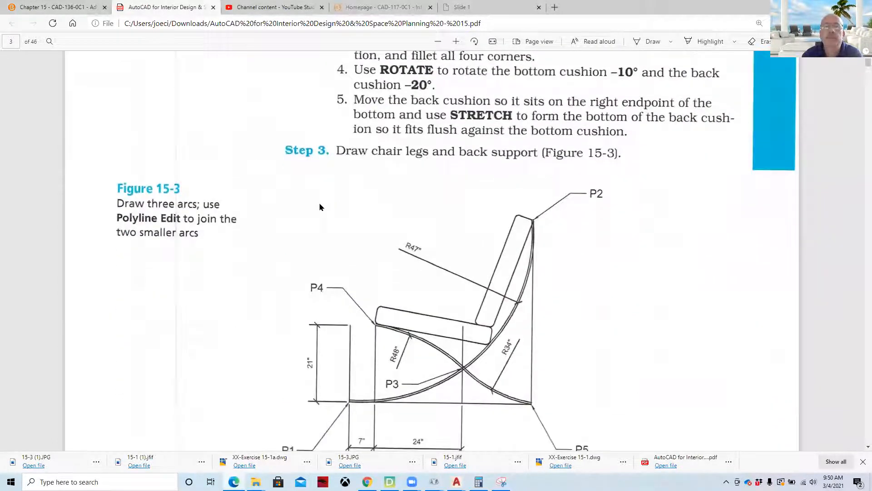
pyautogui.scroll(-1, 320, 207)
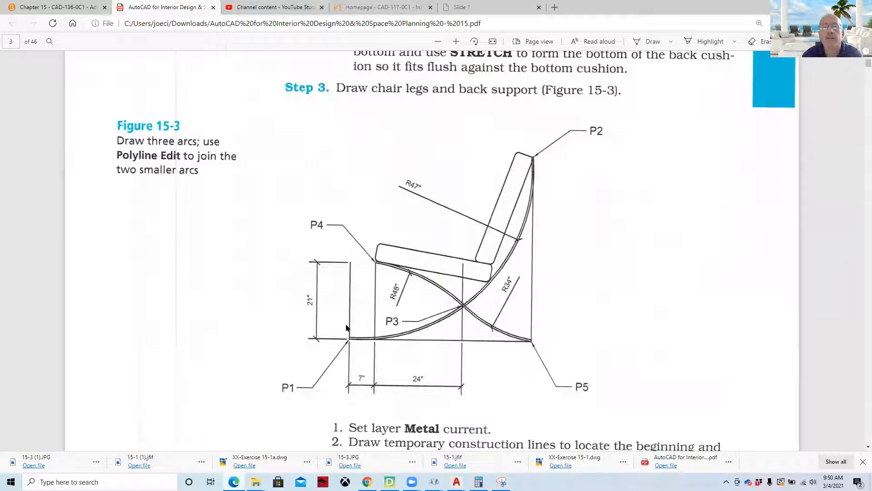
pyautogui.scroll(-3, 462, 282)
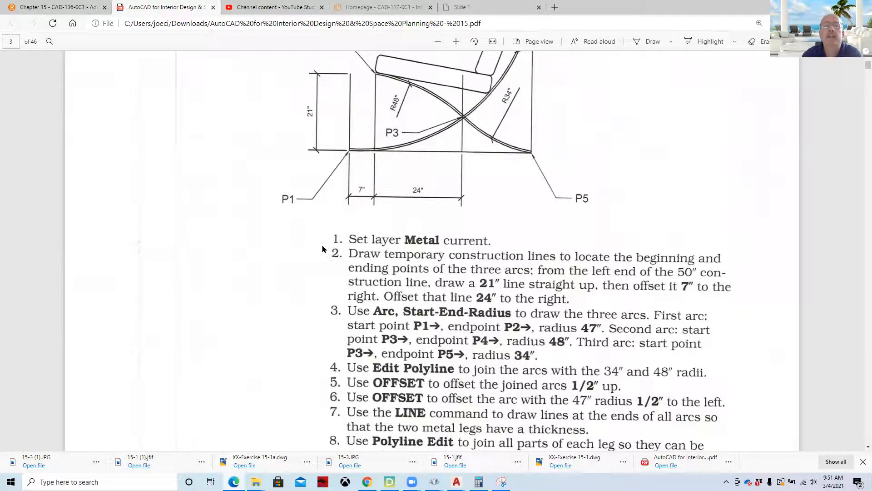
pyautogui.scroll(3, 322, 249)
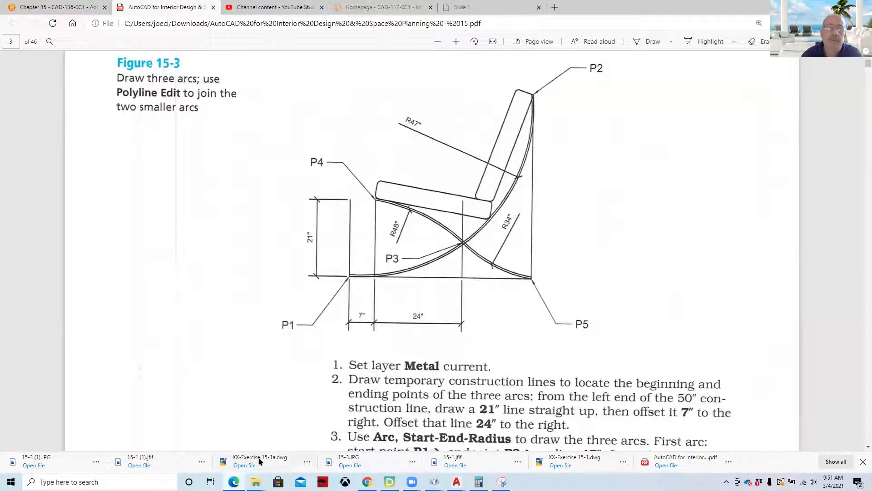
# Return to AutoCAD and examine the leg arcs and the support under the seat's rear corner, leaving the large arc's shape as drawn
pyautogui.moveTo(456, 482)
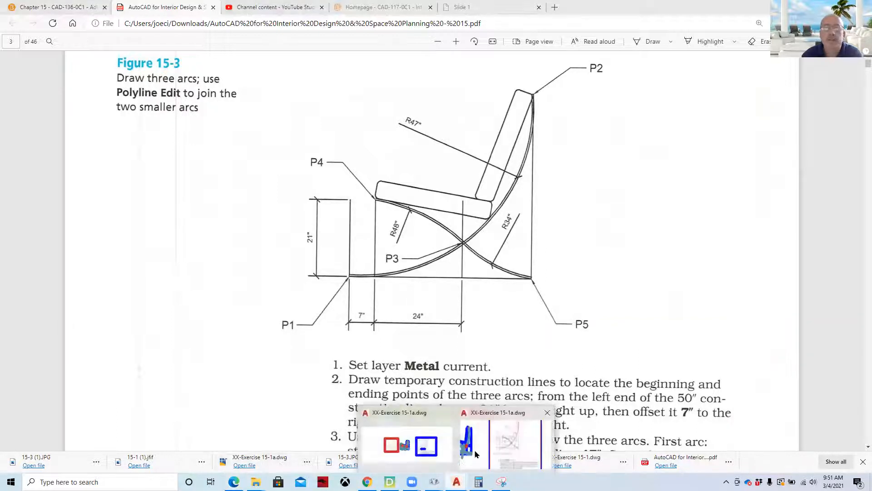
pyautogui.click(485, 450)
pyautogui.scroll(2, 330, 336)
pyautogui.moveTo(278, 330); pyautogui.dragTo(183, 316, button='middle')
pyautogui.scroll(-5, 466, 315)
pyautogui.scroll(8, 312, 301)
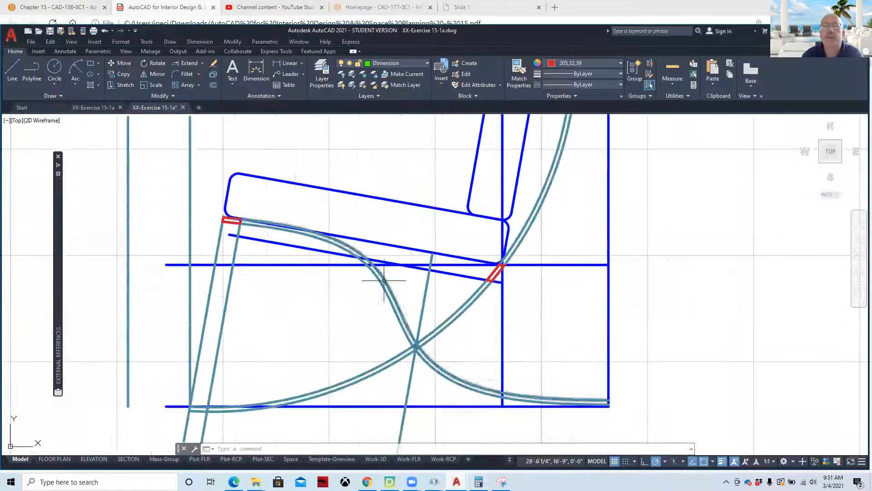
pyautogui.click(463, 301)
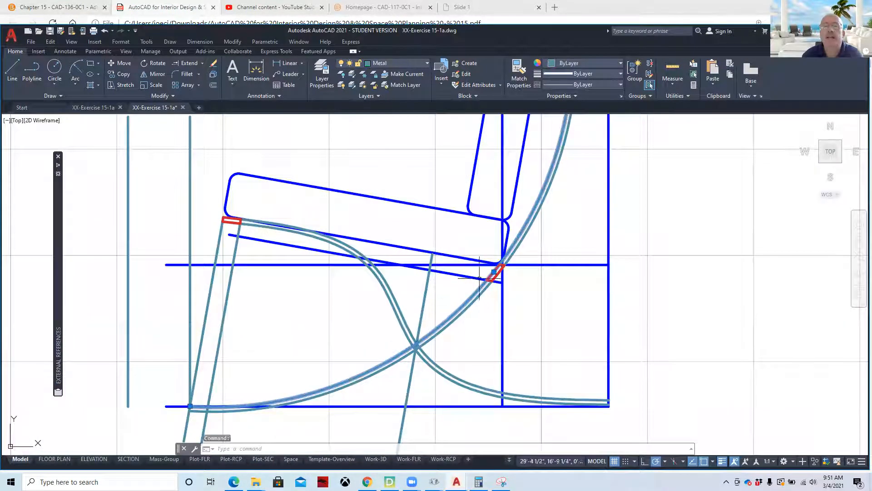
pyautogui.scroll(3, 483, 262)
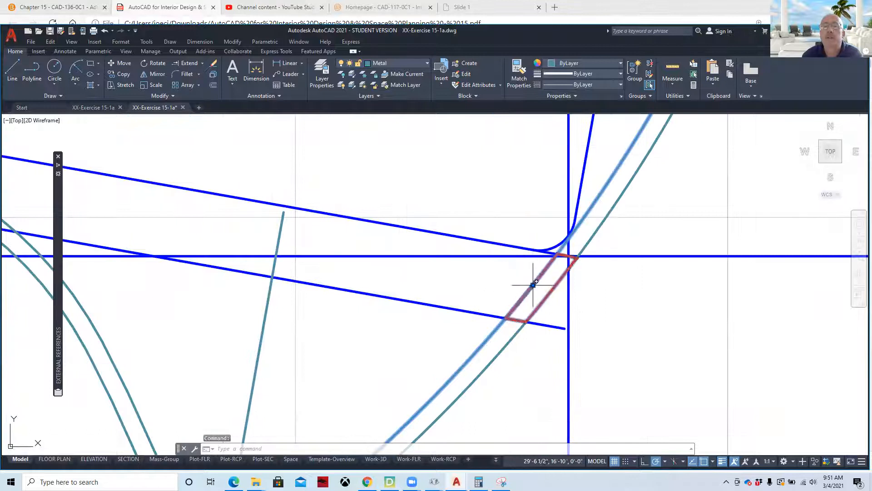
pyautogui.click(534, 284)
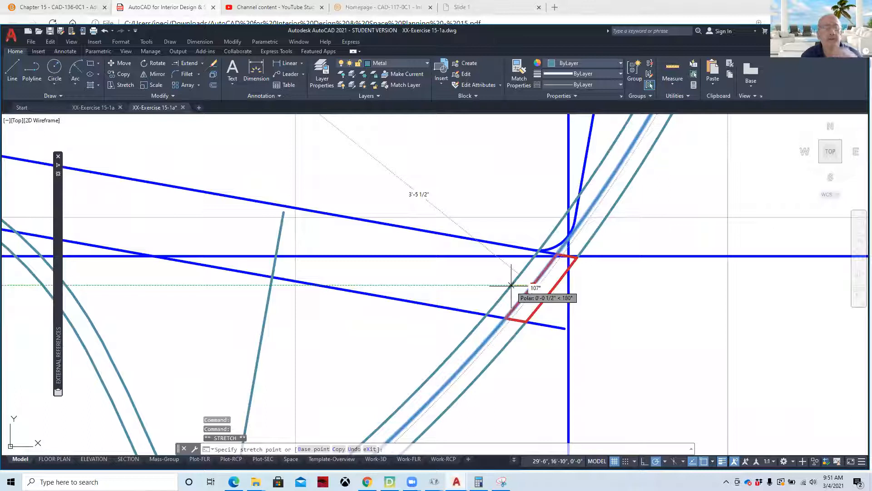
pyautogui.press('Escape')
pyautogui.scroll(-4, 499, 300)
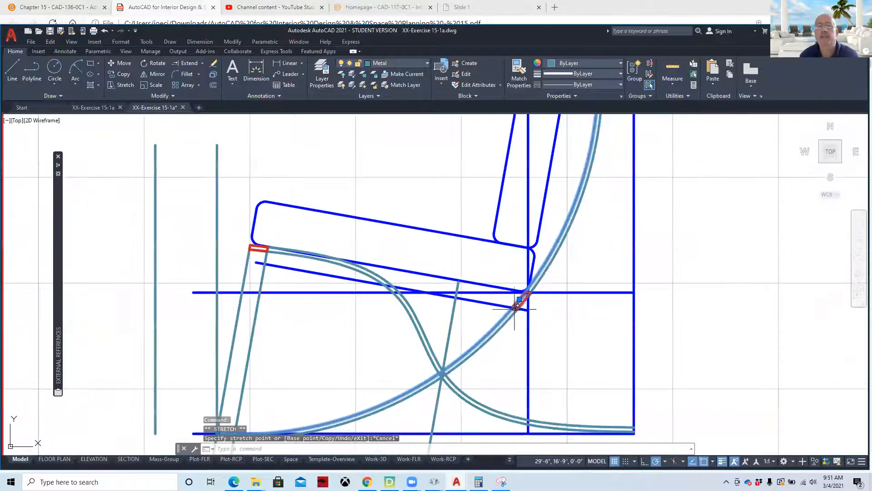
pyautogui.scroll(-5, 499, 305)
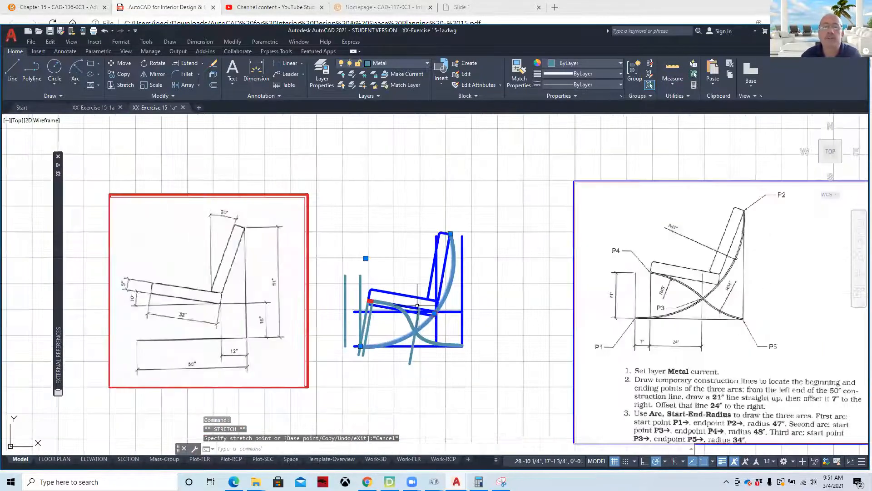
# Read the rest of Step 3 through Step 6 in the textbook PDF, with Figures 15-4, 15-5 and 15-6 on the supports and extrusions
pyautogui.click(163, 7)
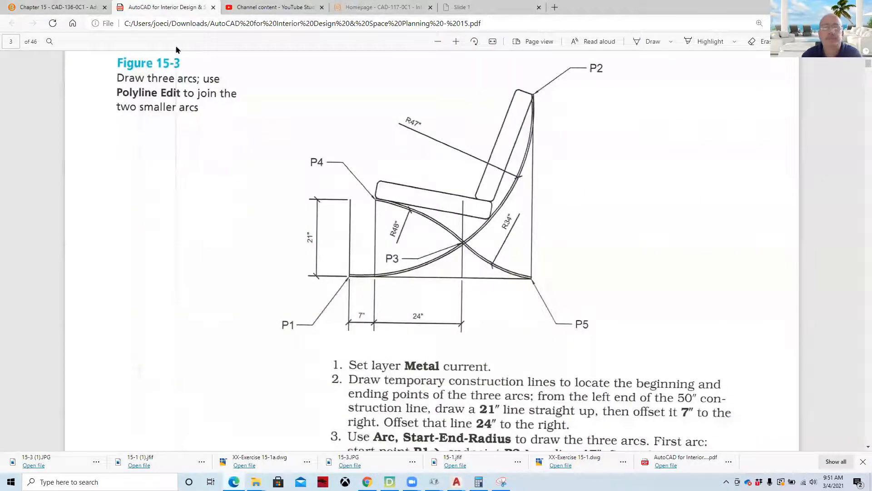
pyautogui.scroll(-4, 314, 251)
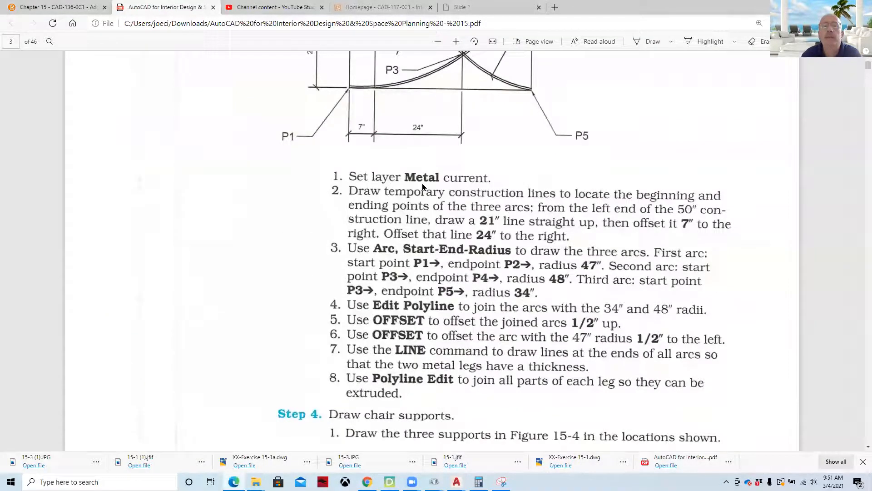
pyautogui.scroll(-10, 422, 187)
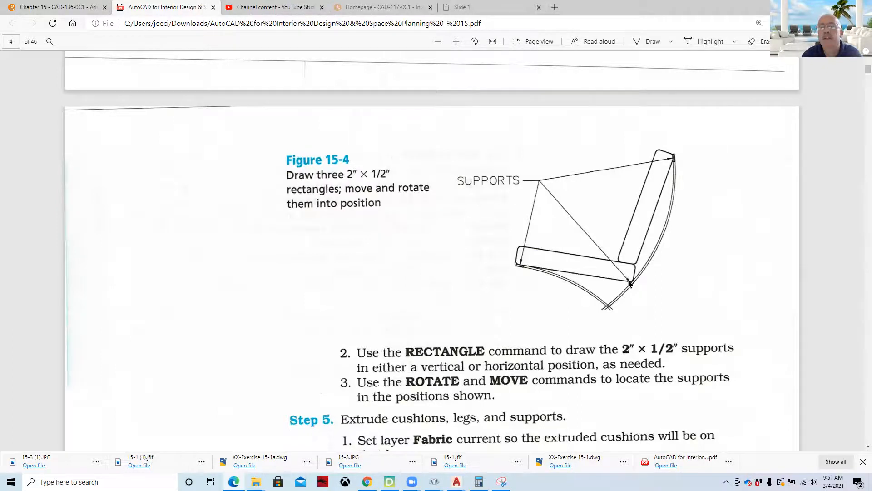
pyautogui.scroll(-7, 630, 284)
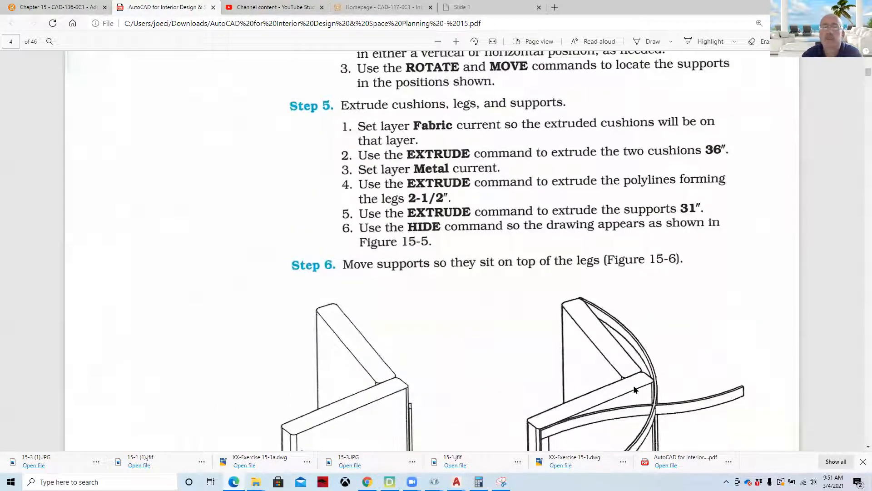
pyautogui.scroll(-3, 635, 389)
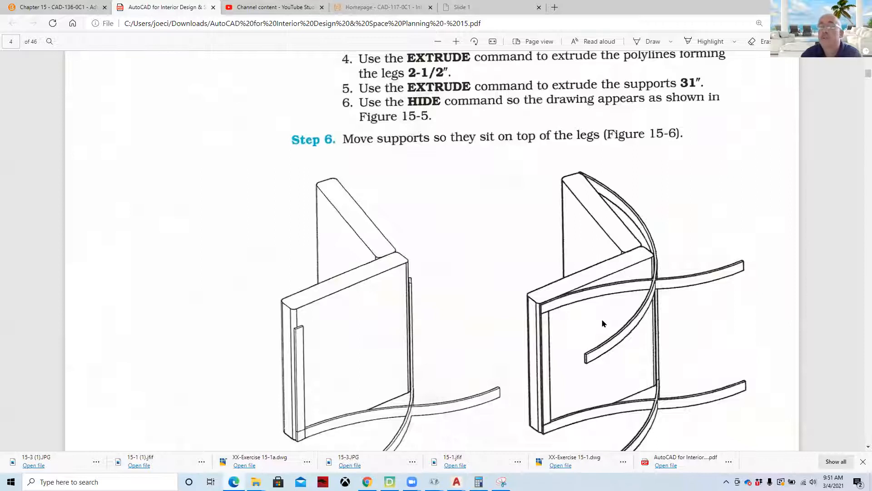
pyautogui.scroll(-2, 602, 320)
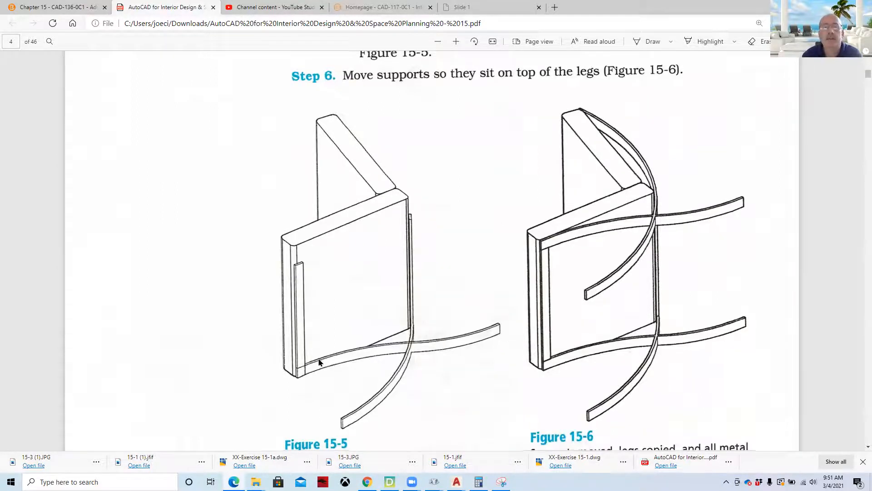
pyautogui.scroll(-6, 284, 168)
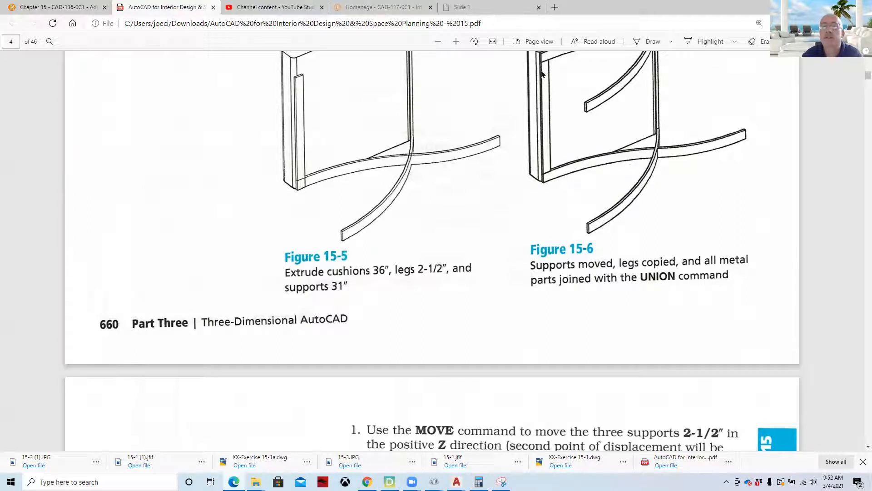
pyautogui.scroll(4, 603, 123)
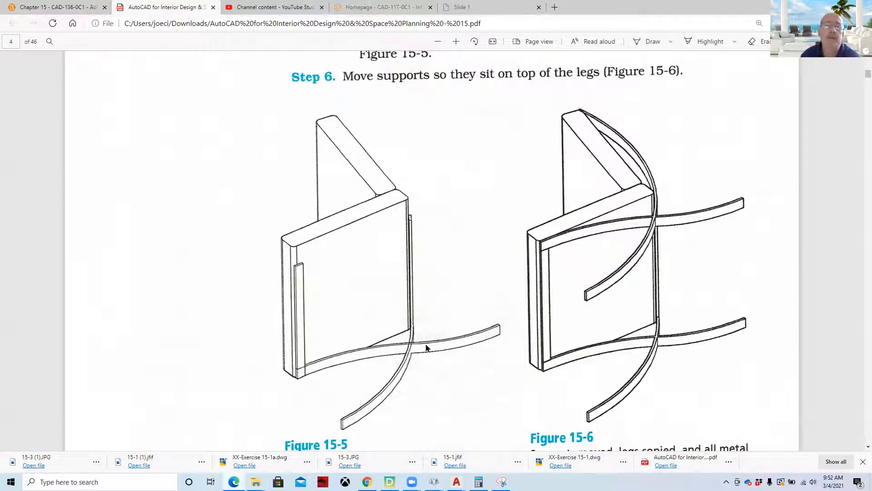
pyautogui.scroll(-3, 437, 348)
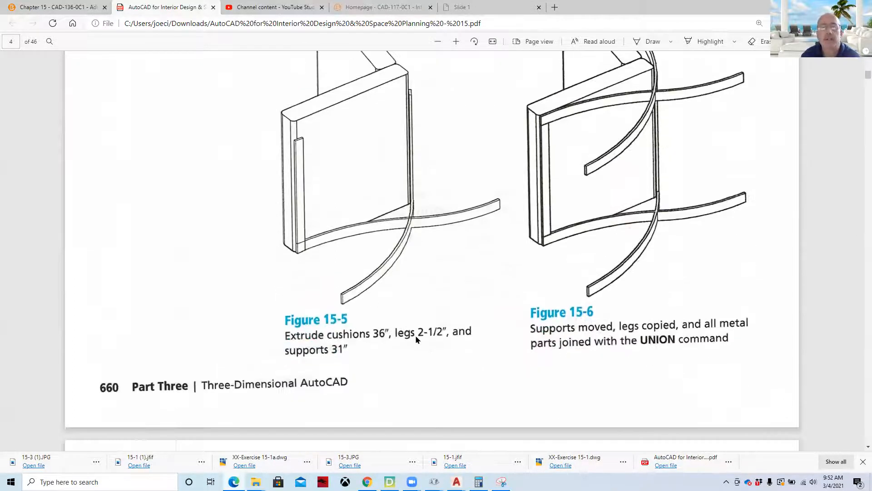
# Return to AutoCAD, set the SE Isometric view of the chair and make the seat cushion's Furniture layer current
pyautogui.moveTo(463, 473)
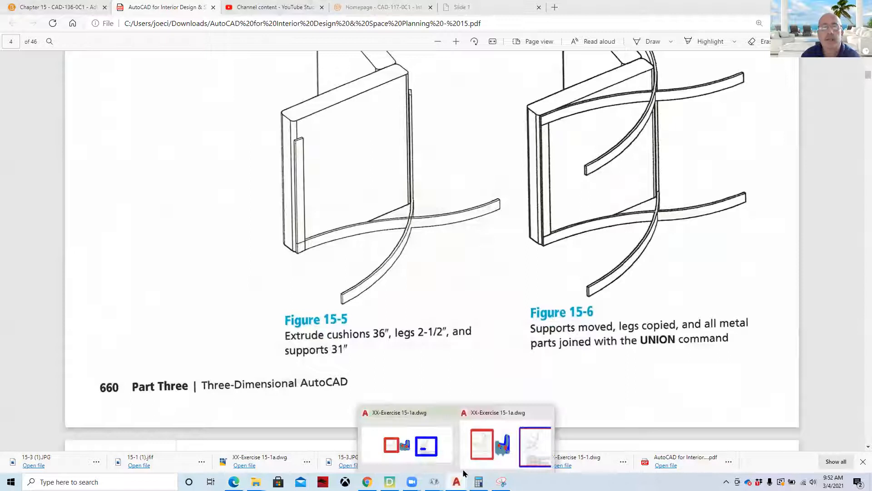
pyautogui.click(502, 450)
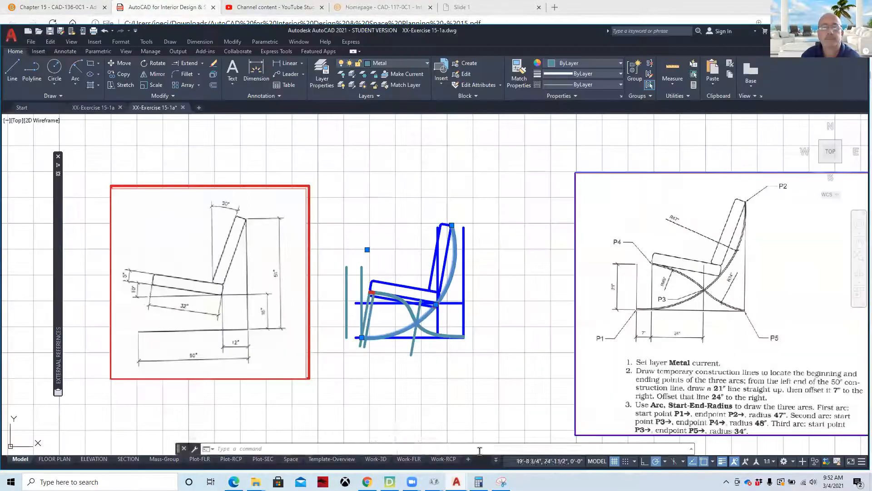
pyautogui.click(18, 122)
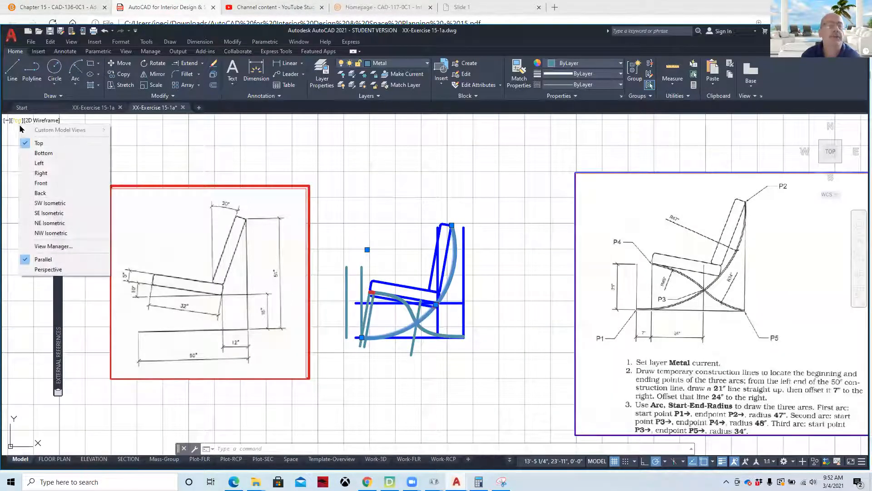
pyautogui.click(50, 213)
pyautogui.scroll(8, 351, 258)
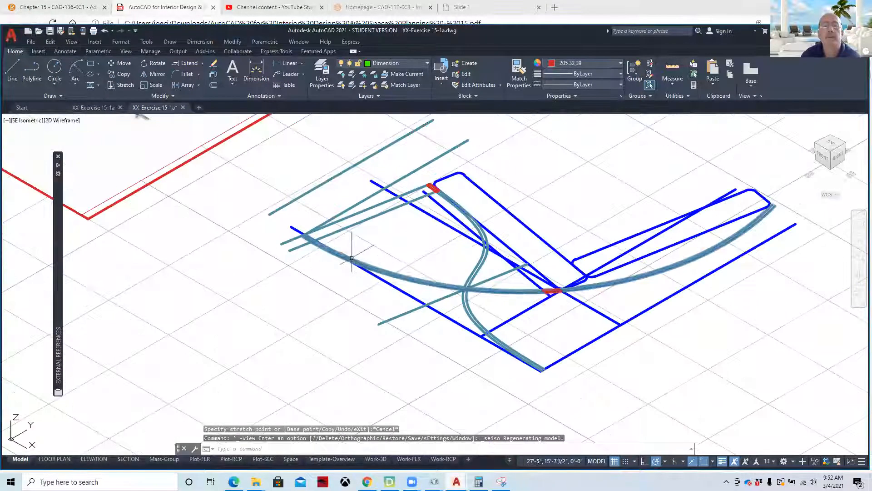
pyautogui.moveTo(468, 204); pyautogui.dragTo(330, 231, button='middle')
pyautogui.scroll(-6, 345, 232)
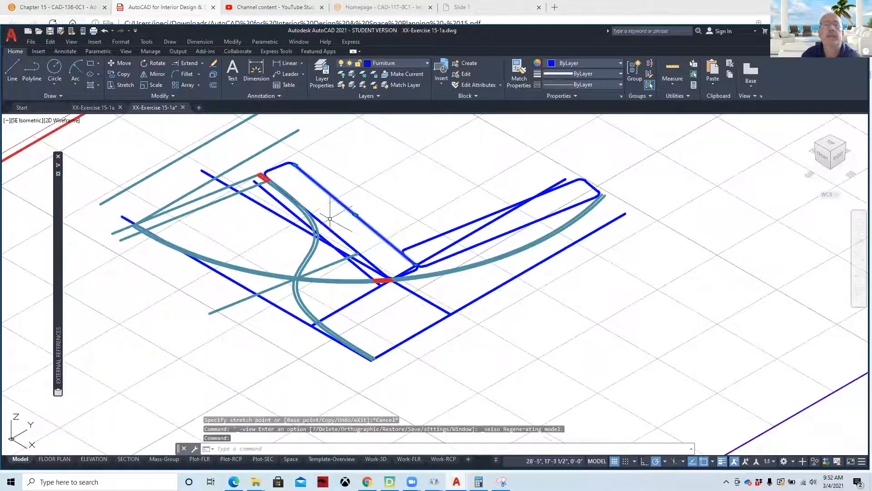
pyautogui.click(405, 73)
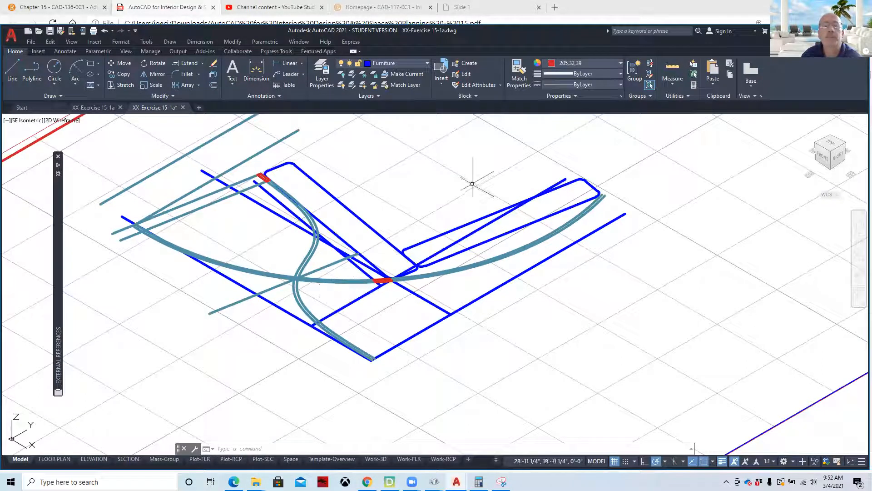
# Create two new layers, naming the second one off, and turn that layer off
pyautogui.click(322, 75)
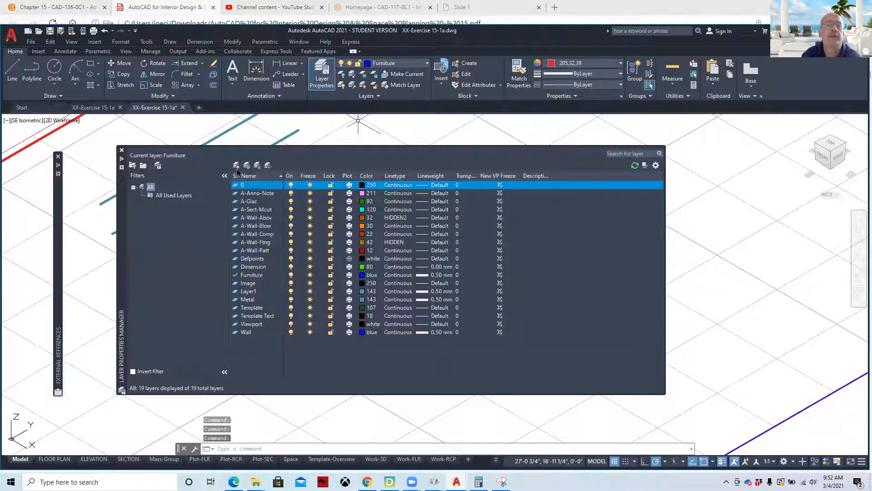
pyautogui.click(237, 165)
pyautogui.click(257, 218)
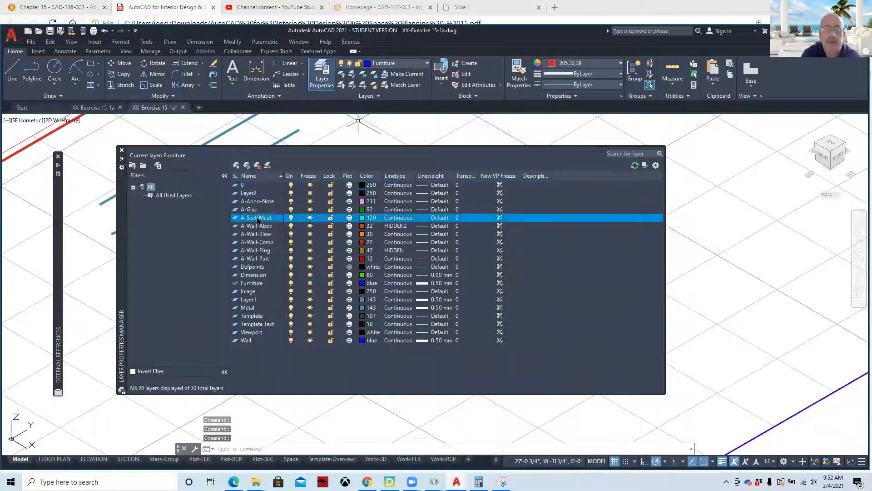
pyautogui.hotkey('alt', 'n')
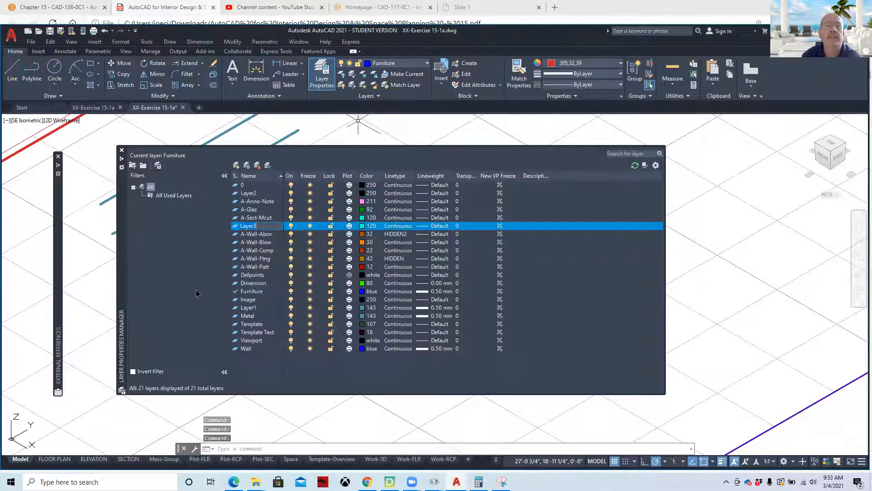
pyautogui.write('off')
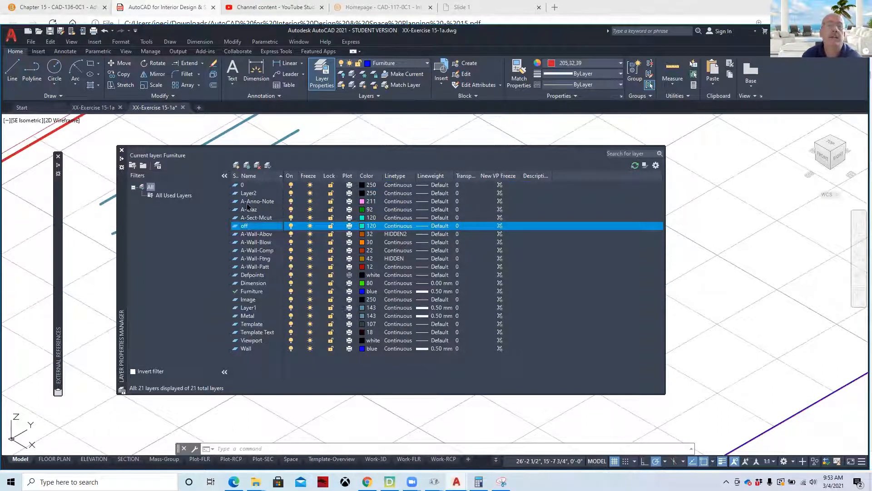
pyautogui.click(291, 226)
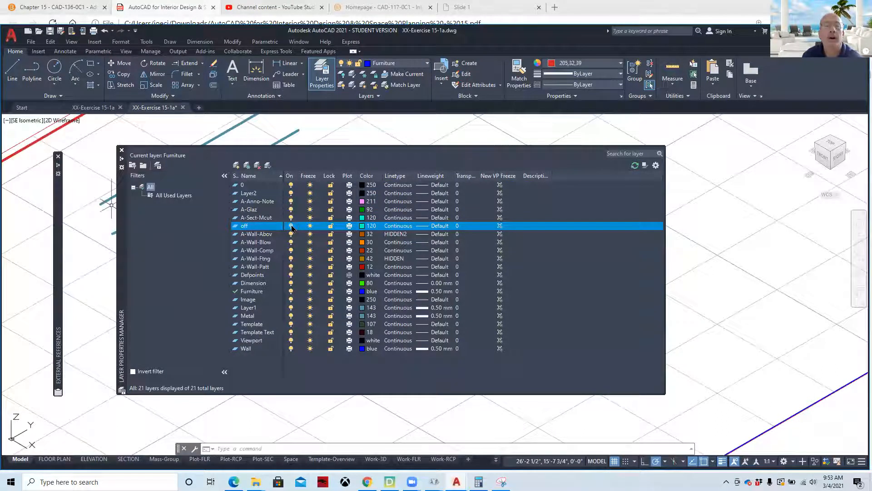
pyautogui.click(122, 159)
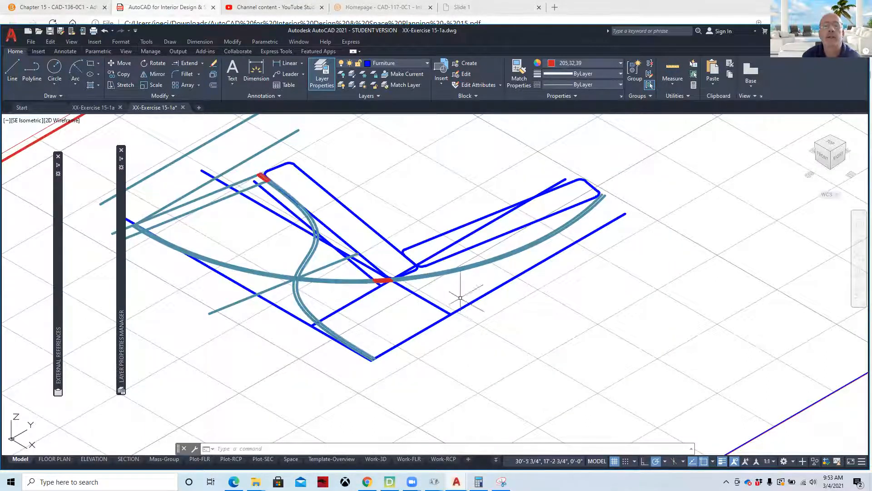
# Move the chair's rear vertical and upper horizontal blue construction lines to the off layer
pyautogui.click(449, 313)
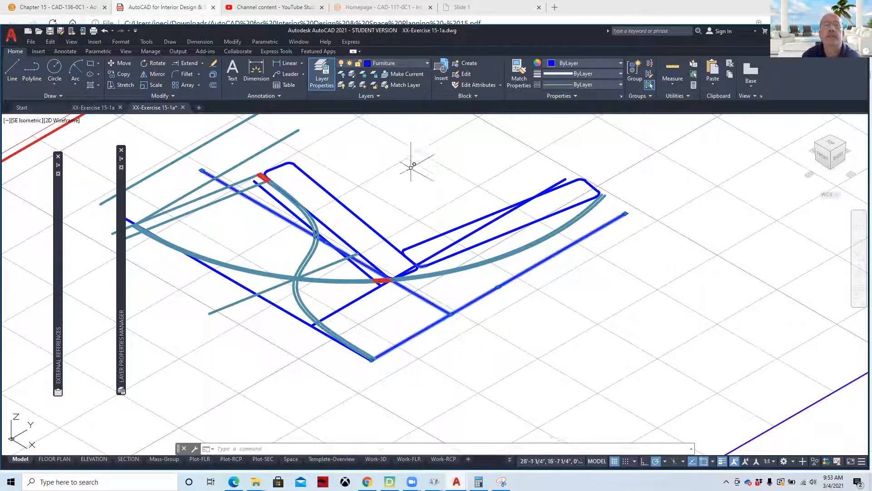
pyautogui.click(415, 65)
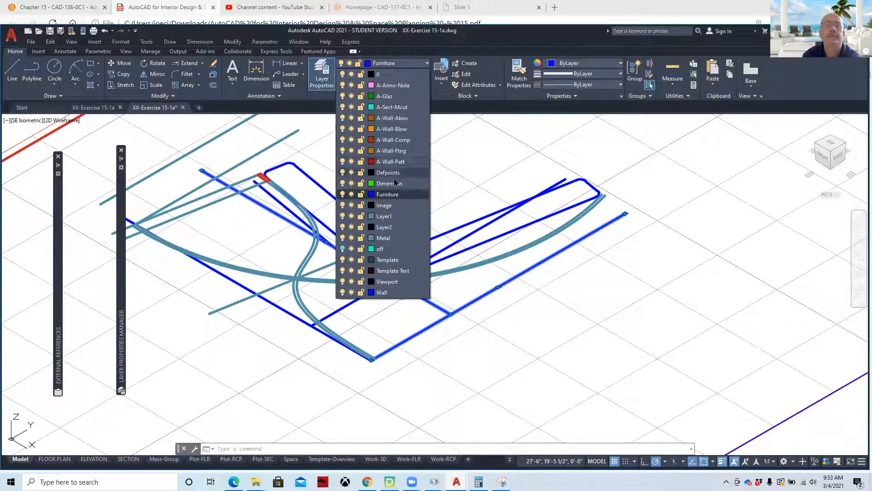
pyautogui.click(391, 249)
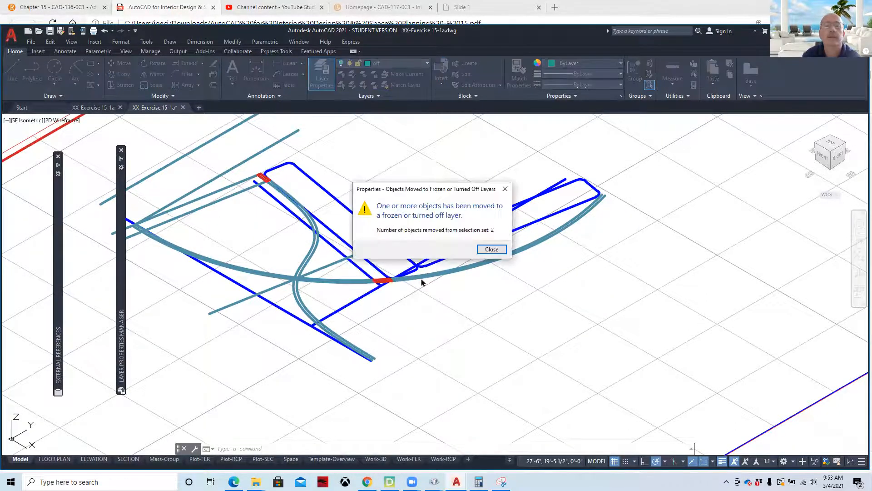
pyautogui.click(492, 251)
# Move the four teal construction lines at the front of the chair to the off layer
pyautogui.moveTo(243, 224); pyautogui.dragTo(452, 296, button='middle')
pyautogui.click(449, 302)
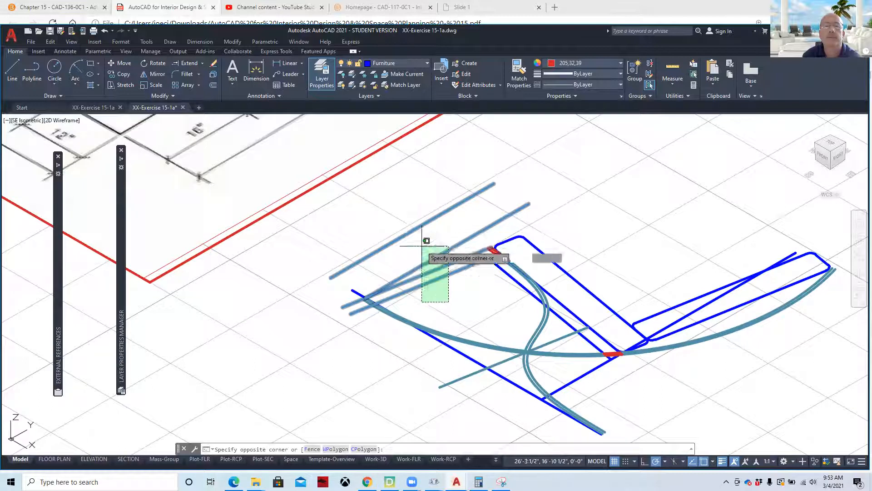
pyautogui.click(411, 227)
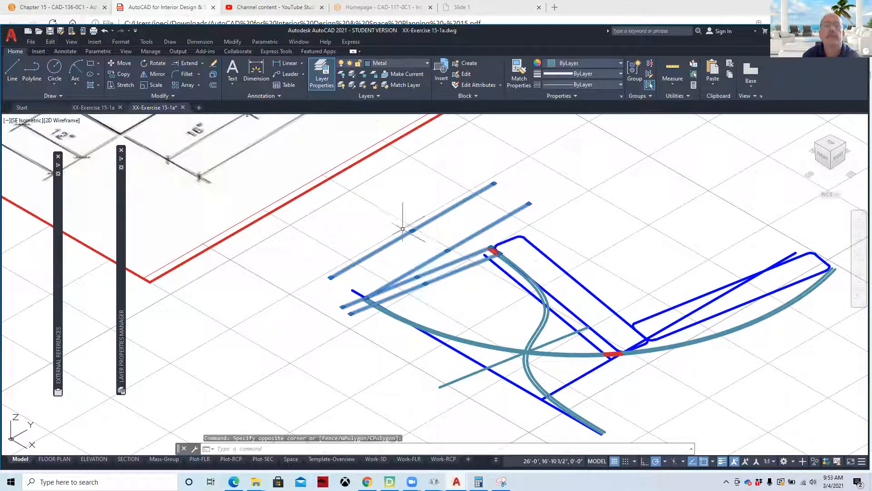
pyautogui.click(421, 66)
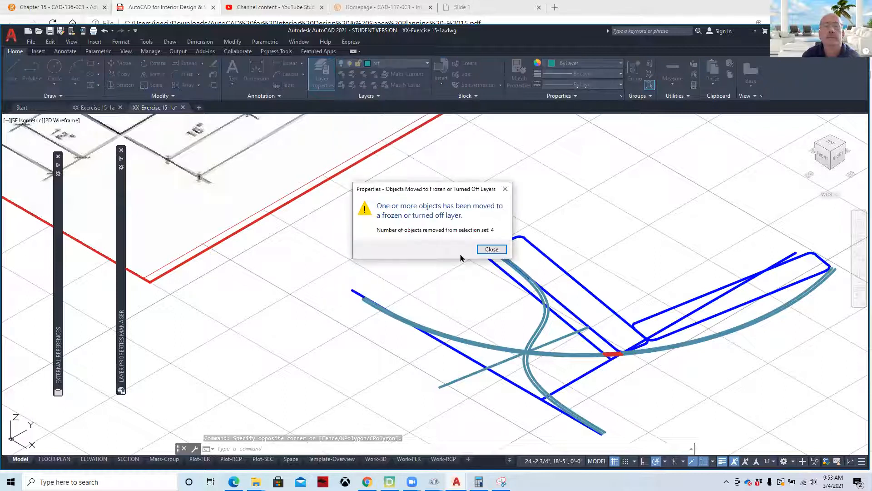
pyautogui.click(491, 249)
pyautogui.scroll(5, 511, 306)
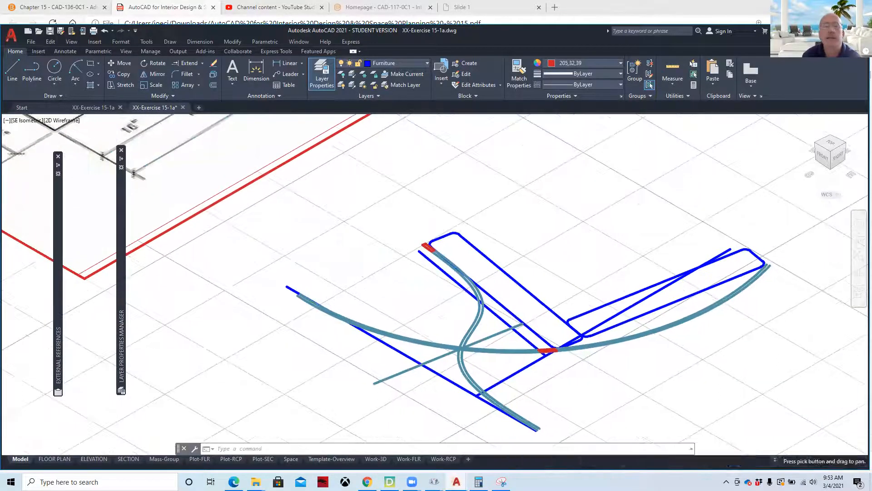
# Make the curved frame's Metal layer current and set the object colour to ByLayer
pyautogui.scroll(4, 259, 253)
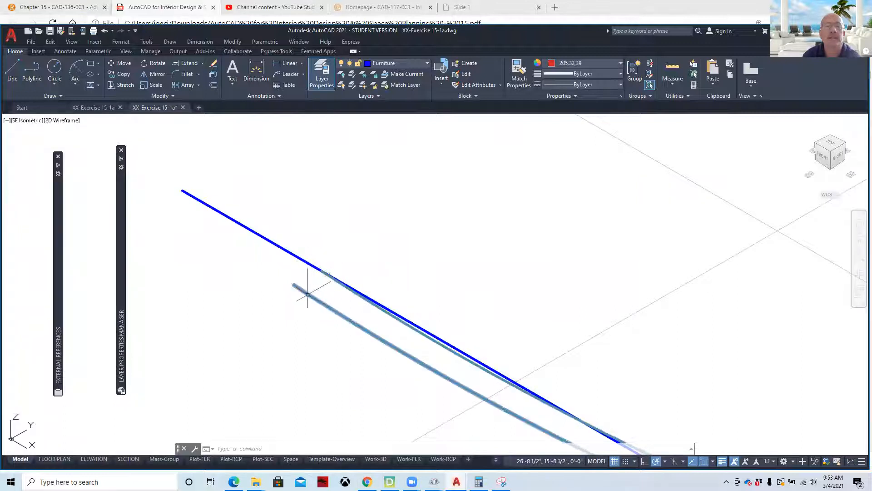
pyautogui.click(414, 80)
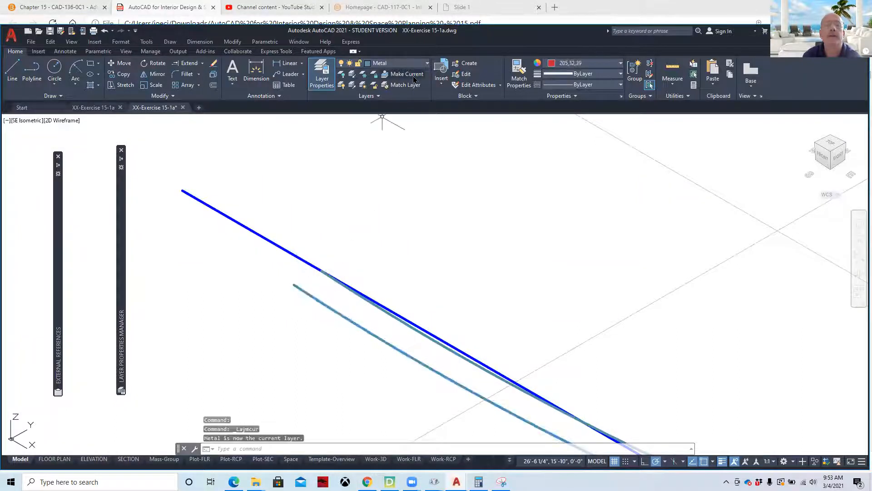
pyautogui.click(578, 66)
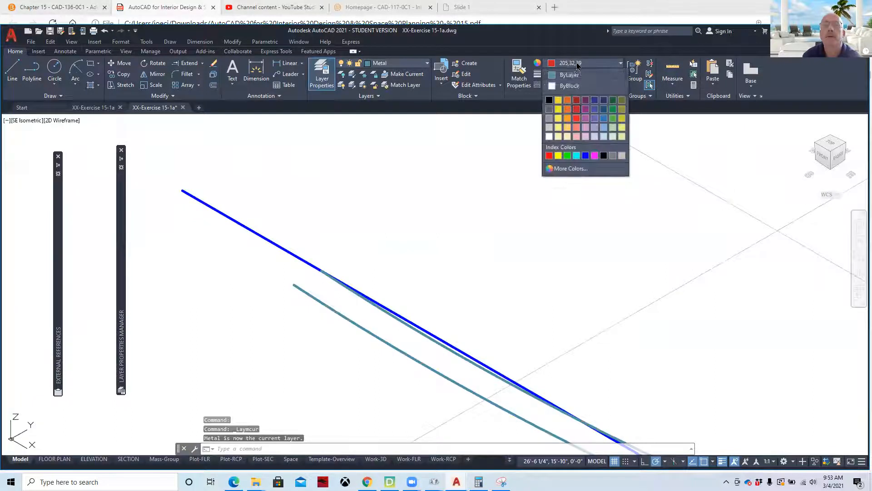
pyautogui.click(569, 76)
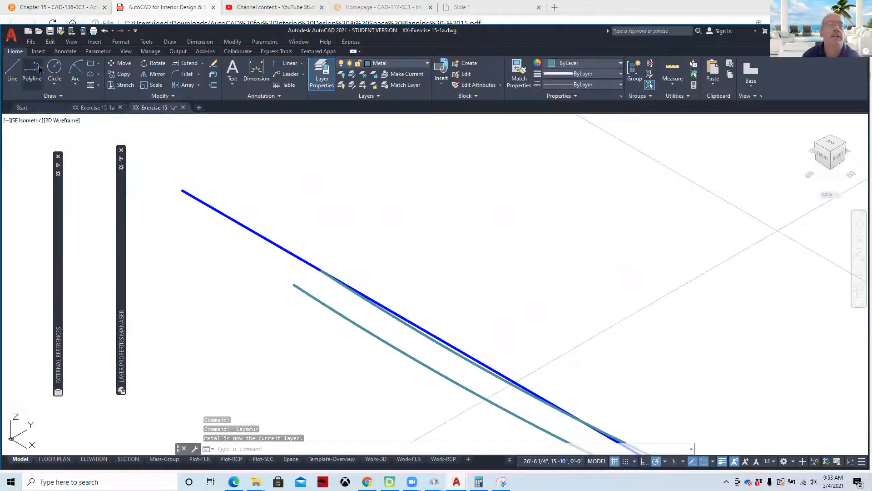
# Draw a line between the front endpoints of the long curved frame's two arcs to close that end
pyautogui.click(10, 70)
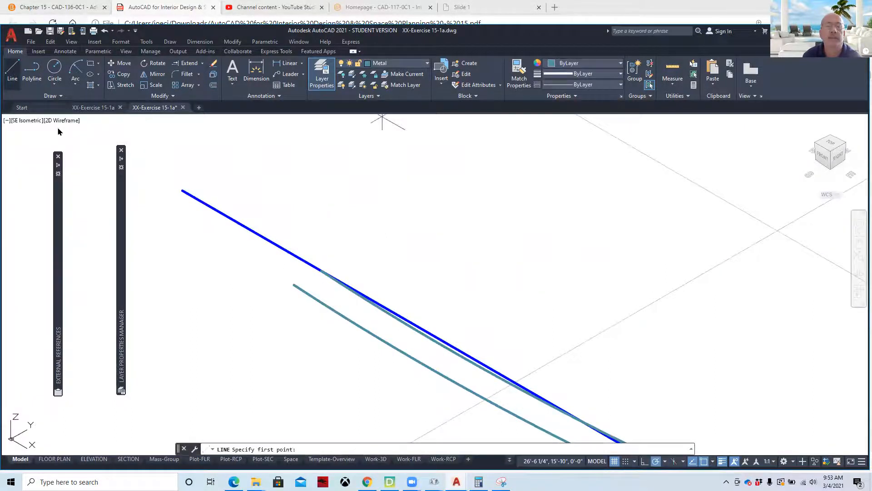
pyautogui.click(295, 284)
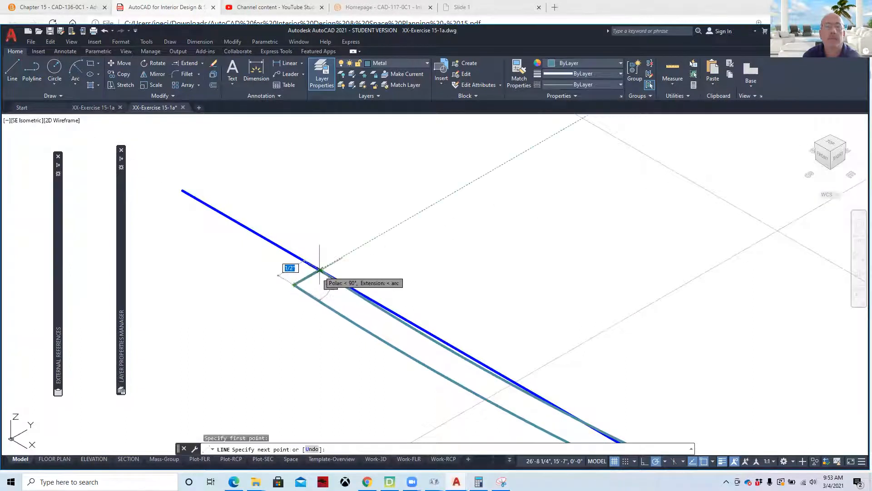
pyautogui.click(319, 271)
pyautogui.press('Return')
# Move the two long blue construction lines that meet below the chair to the off layer
pyautogui.scroll(-6, 506, 248)
pyautogui.moveTo(610, 259); pyautogui.dragTo(427, 242, button='middle')
pyautogui.scroll(4, 518, 323)
pyautogui.click(672, 360)
pyautogui.click(594, 315)
pyautogui.click(438, 321)
pyautogui.click(399, 361)
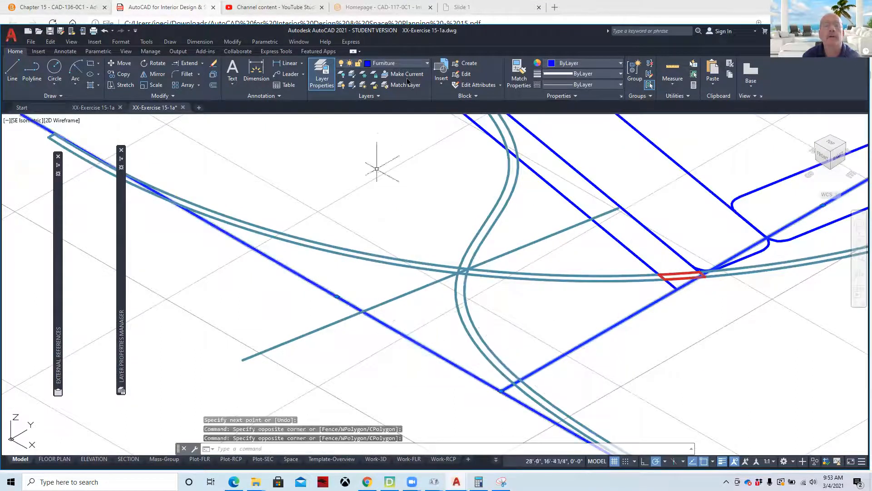
pyautogui.click(416, 69)
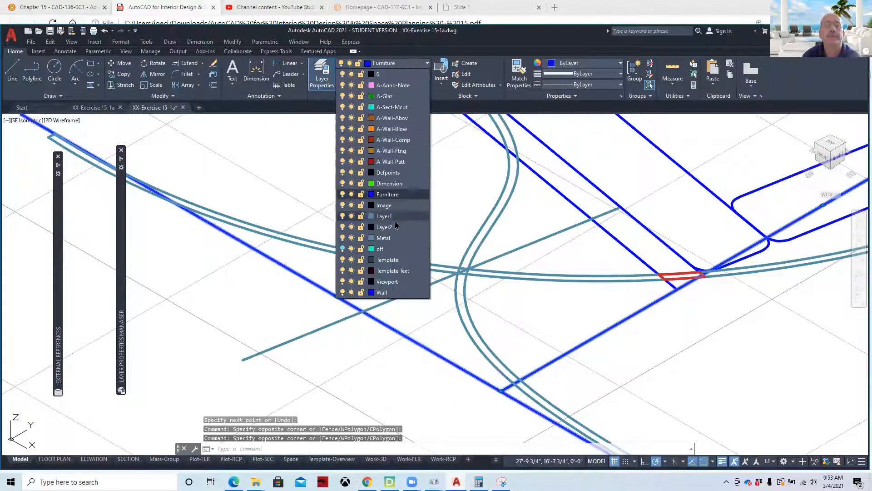
pyautogui.click(394, 249)
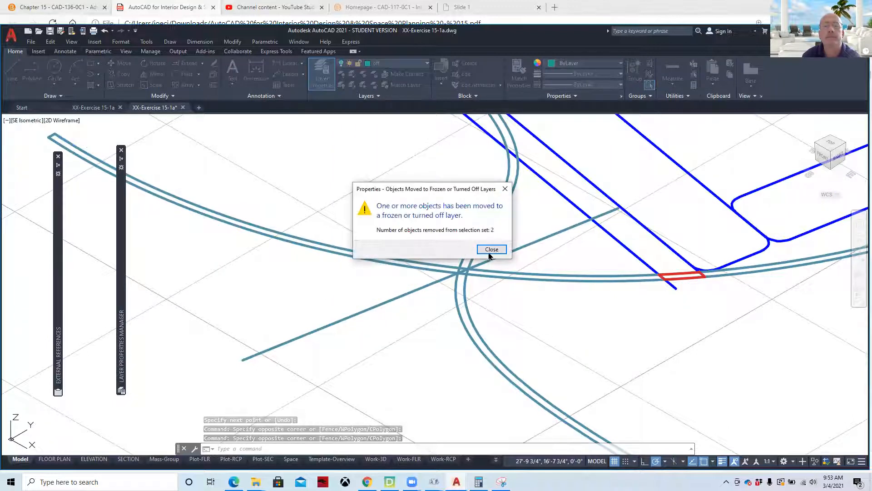
pyautogui.click(491, 247)
# Move the straight teal construction line crossing the curved legs to the off layer
pyautogui.click(378, 331)
pyautogui.click(339, 302)
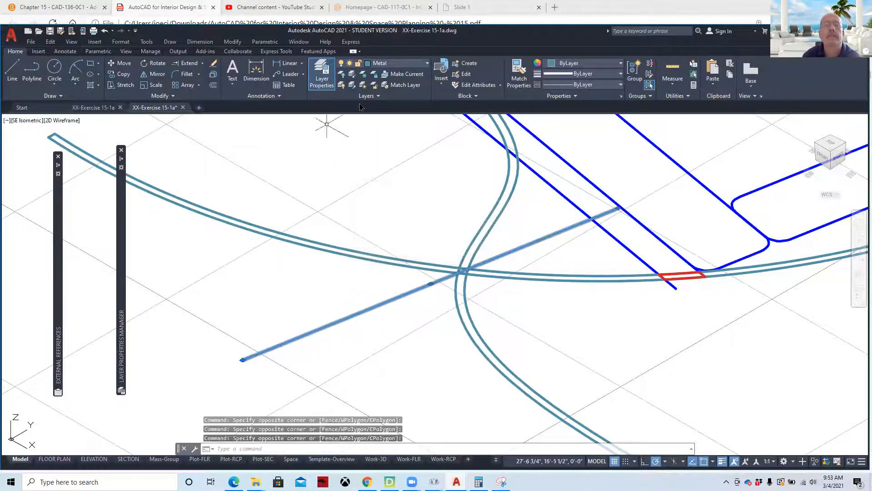
pyautogui.click(411, 63)
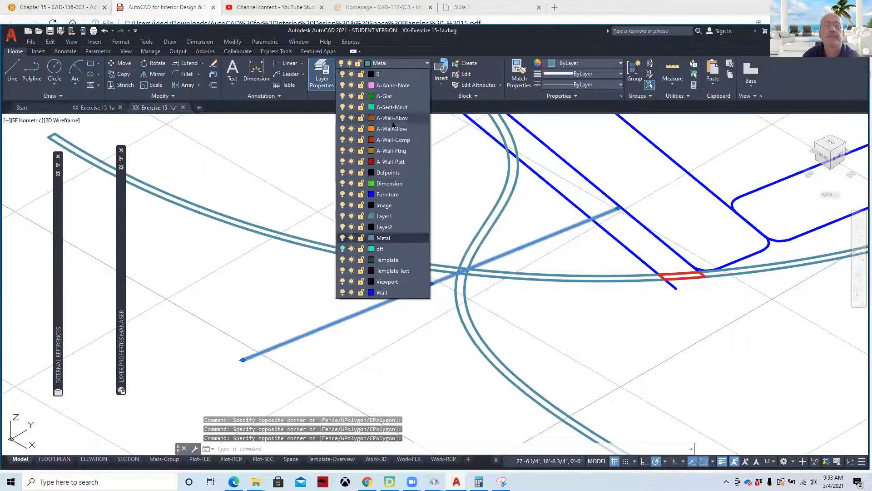
pyautogui.click(394, 250)
pyautogui.click(392, 250)
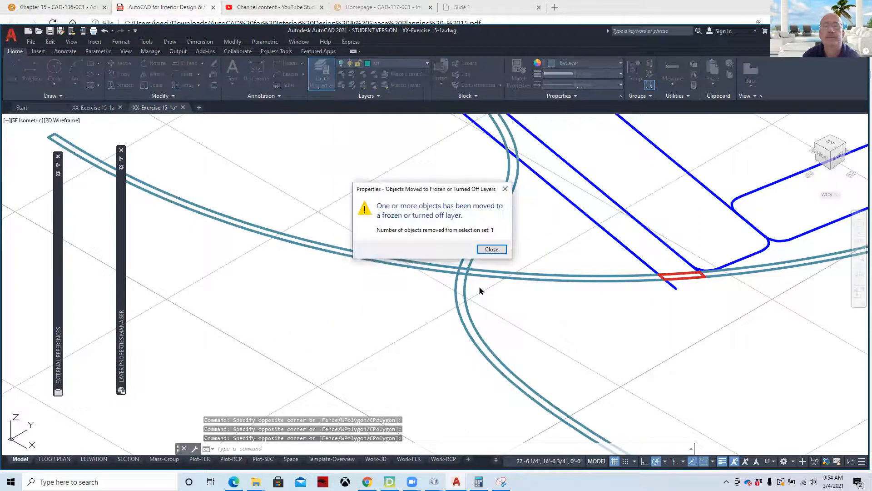
pyautogui.click(491, 248)
# Draw a line between the lower endpoints of the S-shaped leg's two curves to close its foot
pyautogui.scroll(-5, 576, 307)
pyautogui.scroll(4, 550, 292)
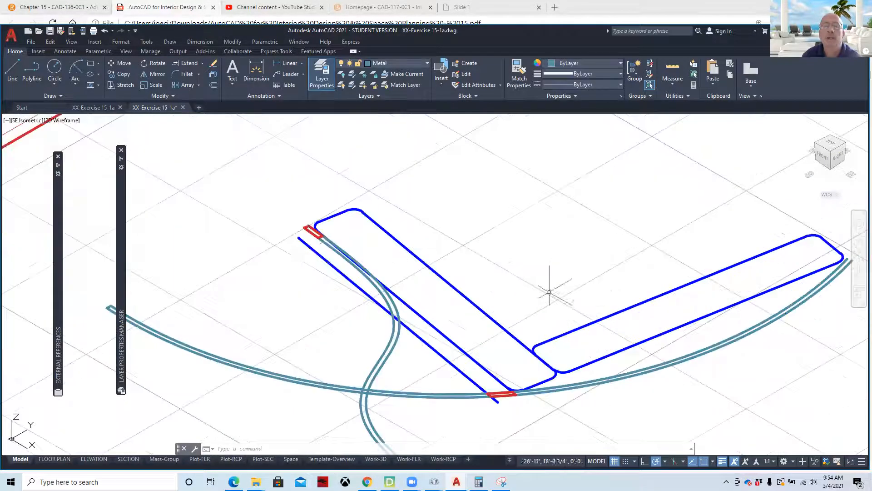
pyautogui.moveTo(279, 249)
pyautogui.mouseDown(button='middle')
pyautogui.moveTo(288, 235)
pyautogui.moveTo(267, 198)
pyautogui.mouseUp(button='middle')
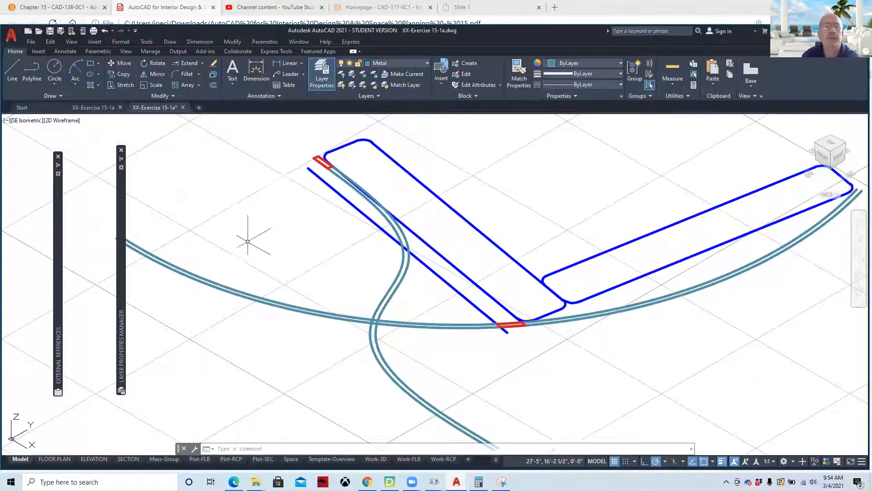
pyautogui.moveTo(248, 241); pyautogui.dragTo(314, 250, button='middle')
pyautogui.moveTo(386, 316); pyautogui.dragTo(256, 178, button='middle')
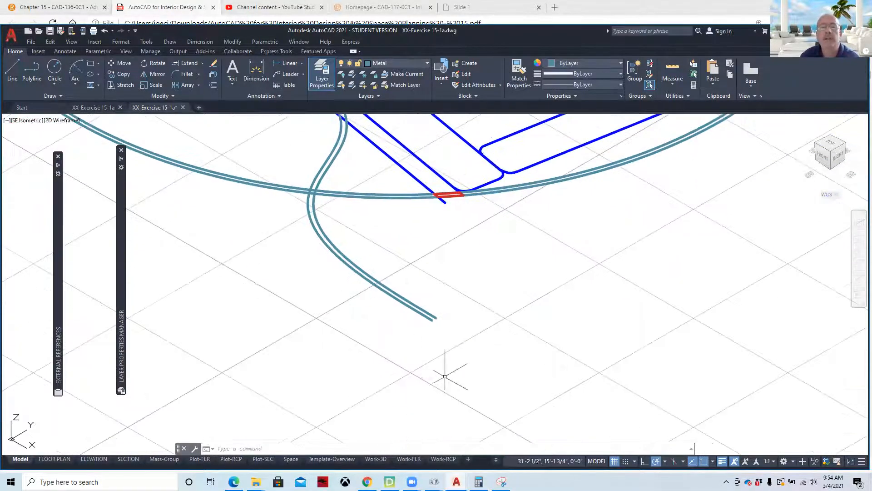
pyautogui.moveTo(445, 377); pyautogui.dragTo(224, 119, button='middle')
pyautogui.click(11, 76)
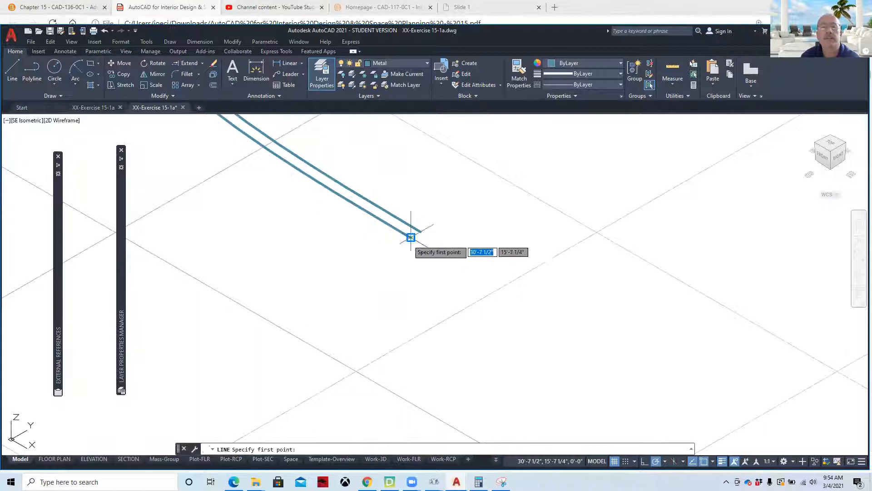
pyautogui.click(411, 237)
pyautogui.click(421, 232)
pyautogui.press('Return')
# Draw a line across the open end of the long curved frame beside the backrest cushion
pyautogui.scroll(-5, 523, 227)
pyautogui.moveTo(524, 210); pyautogui.dragTo(462, 364, button='middle')
pyautogui.scroll(7, 315, 210)
pyautogui.moveTo(382, 180)
pyautogui.mouseDown(button='middle')
pyautogui.moveTo(370, 194)
pyautogui.moveTo(199, 218)
pyautogui.mouseUp(button='middle')
pyautogui.scroll(-4, 373, 200)
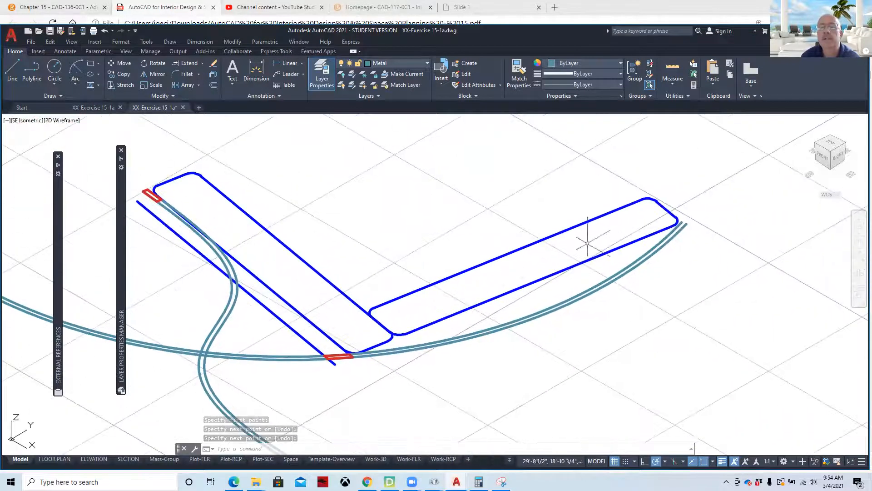
pyautogui.scroll(4, 685, 219)
pyautogui.moveTo(710, 214); pyautogui.dragTo(411, 262, button='middle')
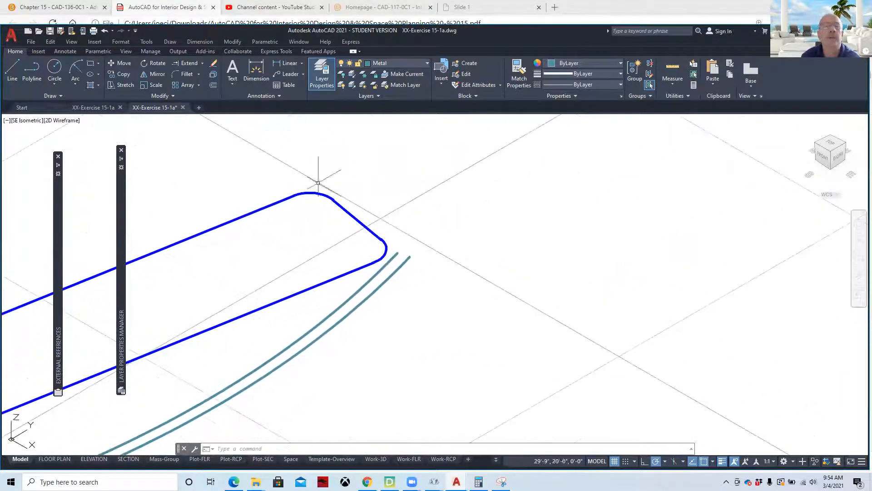
pyautogui.click(16, 69)
pyautogui.click(408, 257)
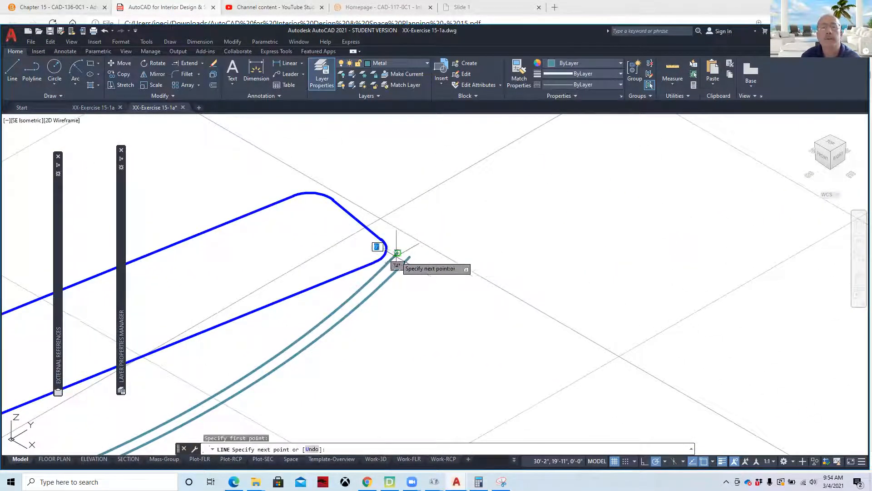
pyautogui.click(398, 253)
pyautogui.press('Return')
# Stretch the outer arc's overhanging end back to the corner of the closing line beside the backrest cushion
pyautogui.scroll(6, 395, 246)
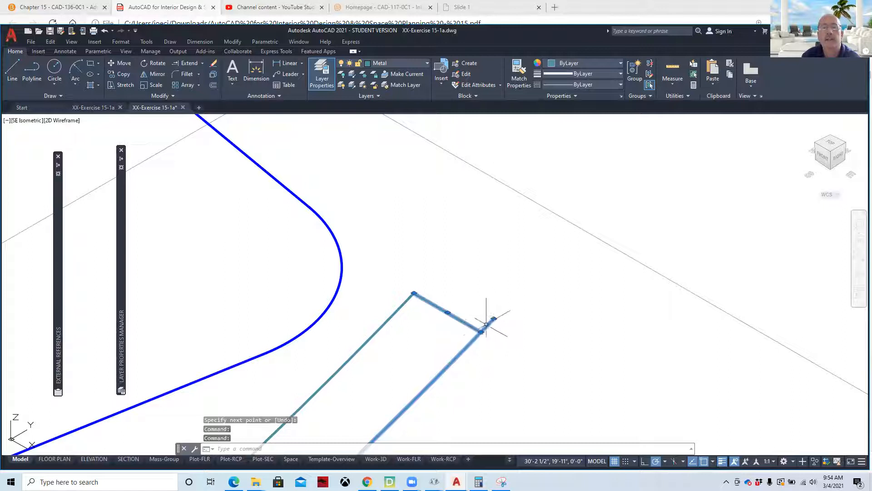
pyautogui.press('Escape')
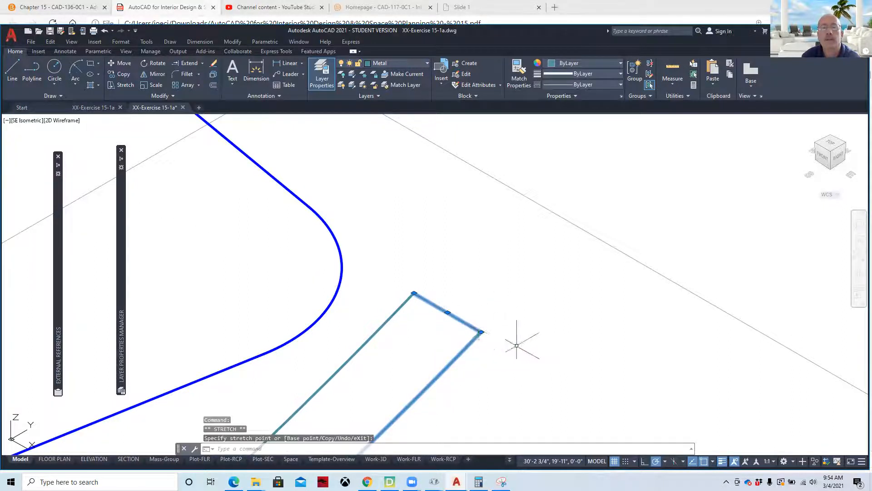
pyautogui.press('Return')
pyautogui.scroll(-6, 346, 301)
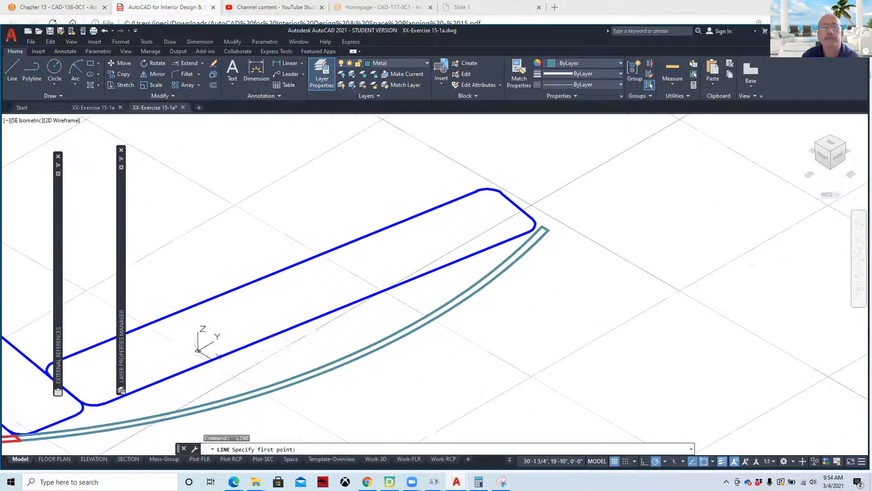
pyautogui.moveTo(231, 321); pyautogui.dragTo(374, 279, button='middle')
pyautogui.press('Escape')
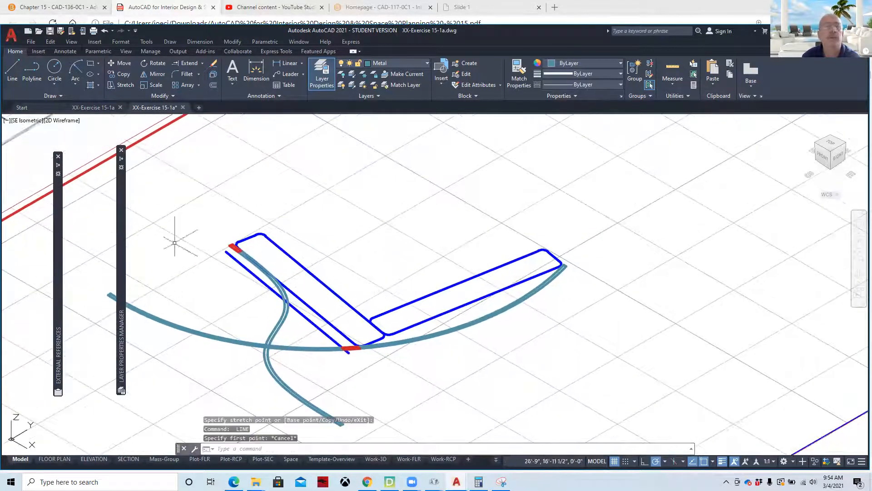
# Try to create a region from the long curved frame's two arcs and two closing end lines
pyautogui.click(57, 96)
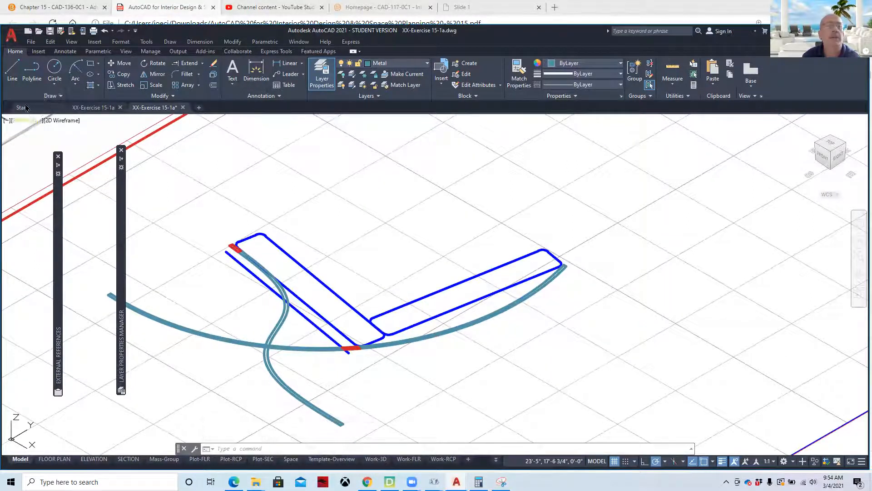
pyautogui.click(62, 97)
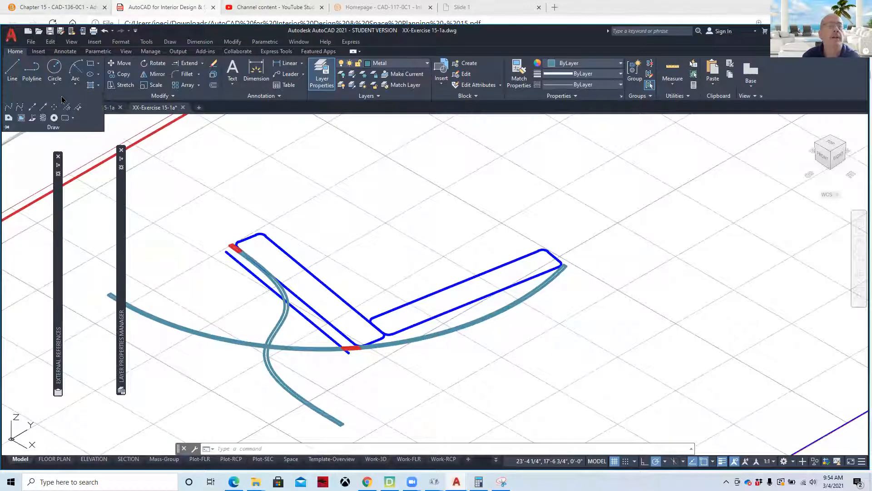
pyautogui.click(8, 119)
pyautogui.scroll(5, 491, 386)
pyautogui.scroll(3, 569, 306)
pyautogui.moveTo(537, 171); pyautogui.dragTo(523, 292, button='middle')
pyautogui.click(508, 239)
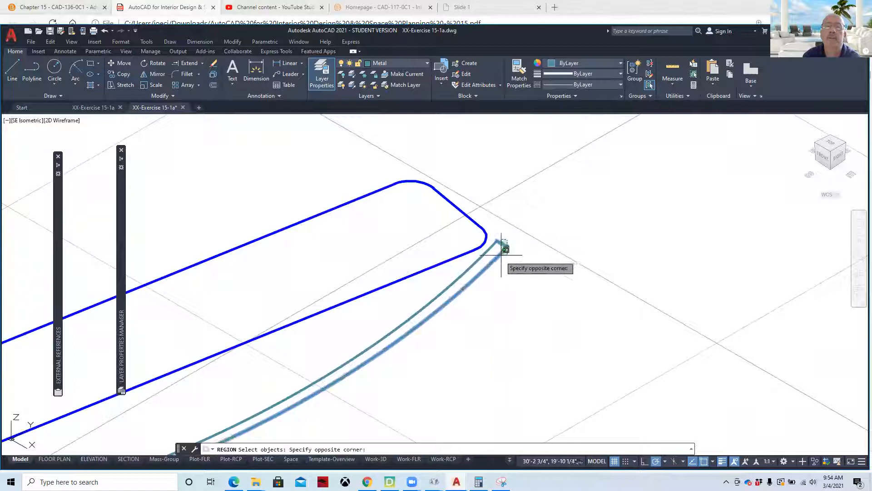
pyautogui.click(496, 262)
pyautogui.moveTo(217, 386)
pyautogui.mouseDown(button='middle')
pyautogui.moveTo(861, 248)
pyautogui.moveTo(867, 239)
pyautogui.mouseUp(button='middle')
pyautogui.moveTo(199, 338); pyautogui.dragTo(562, 287, button='middle')
pyautogui.moveTo(257, 274); pyautogui.dragTo(666, 302, button='middle')
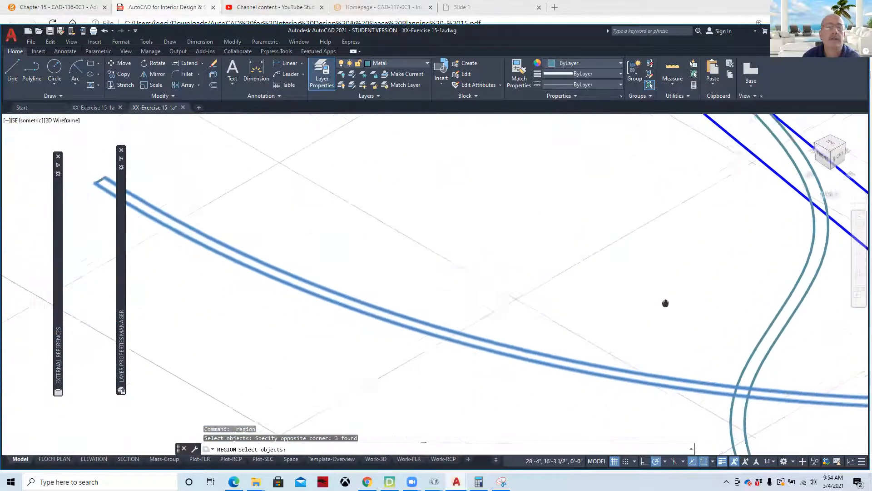
pyautogui.moveTo(272, 213); pyautogui.dragTo(467, 317, button='middle')
pyautogui.scroll(5, 290, 283)
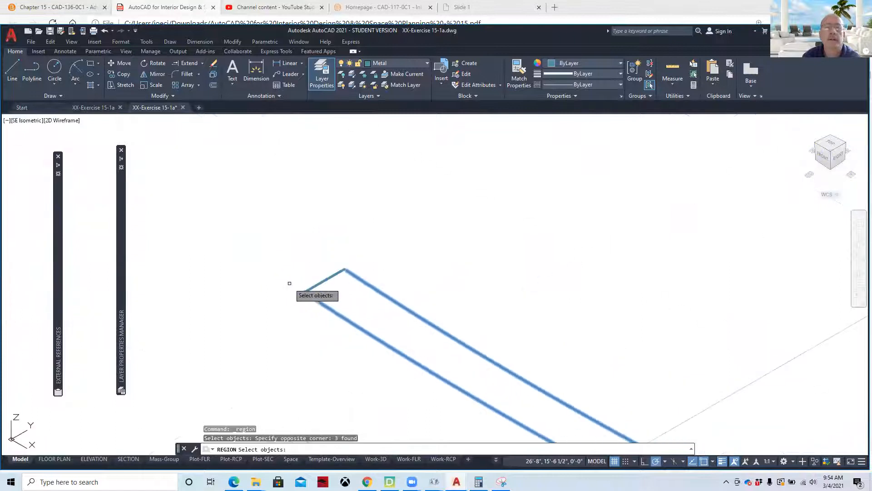
pyautogui.click(326, 279)
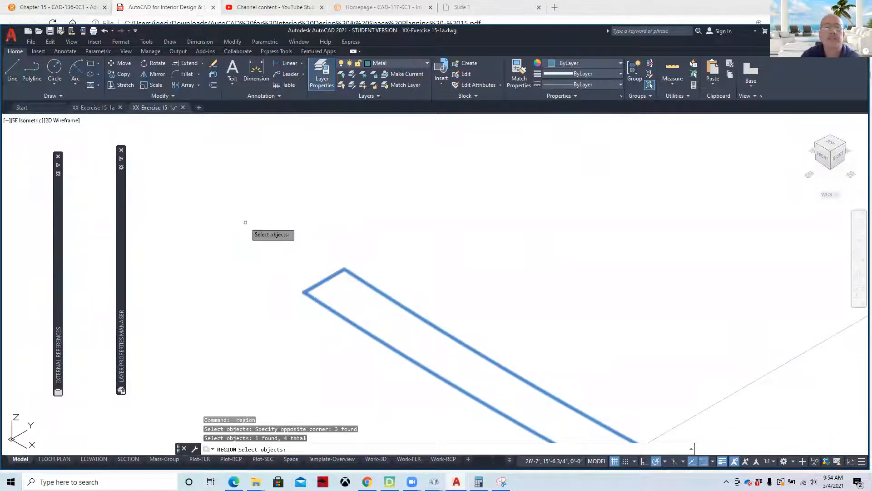
pyautogui.press('Return')
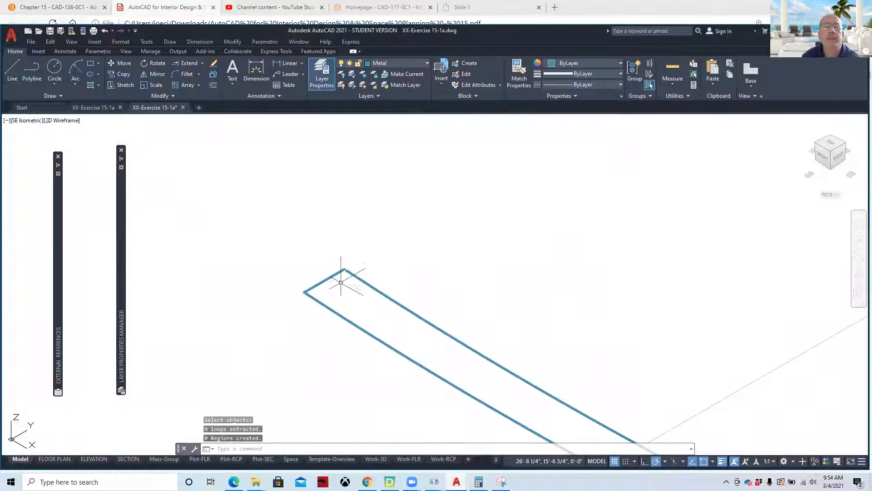
# Stretch the upper arc's front endpoint to the end of the closing line to remove the gap
pyautogui.scroll(3, 345, 282)
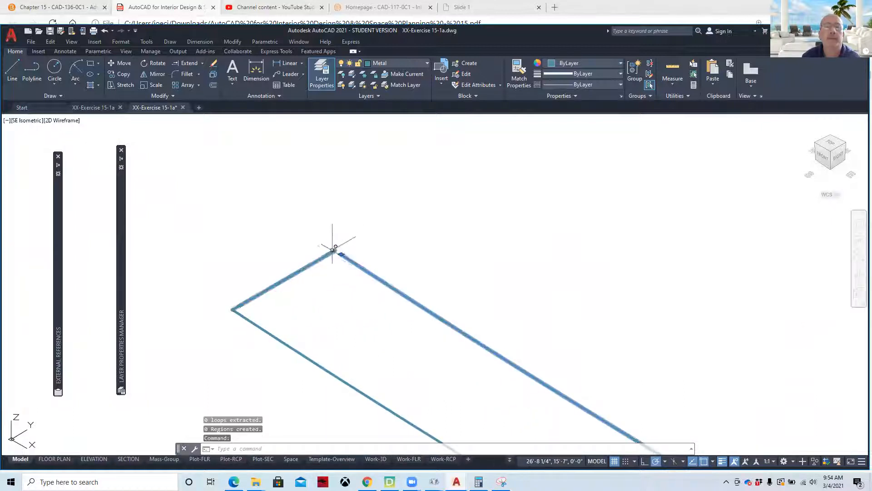
pyautogui.scroll(3, 350, 251)
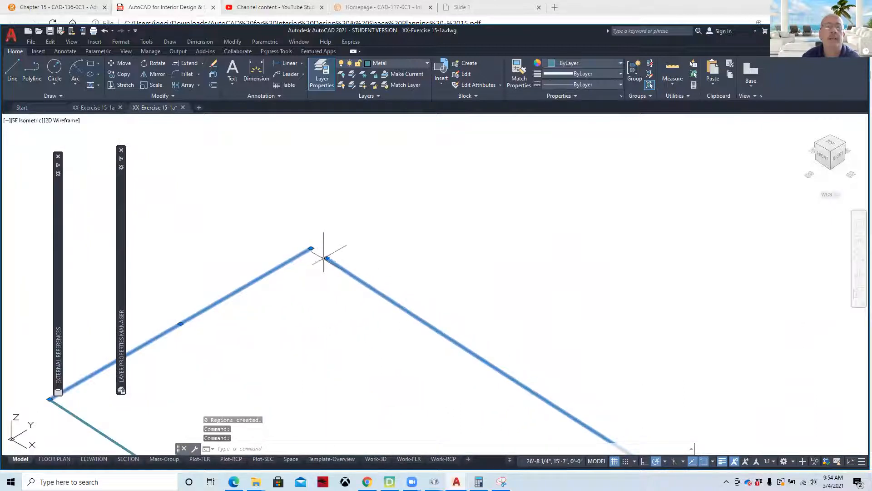
pyautogui.click(326, 258)
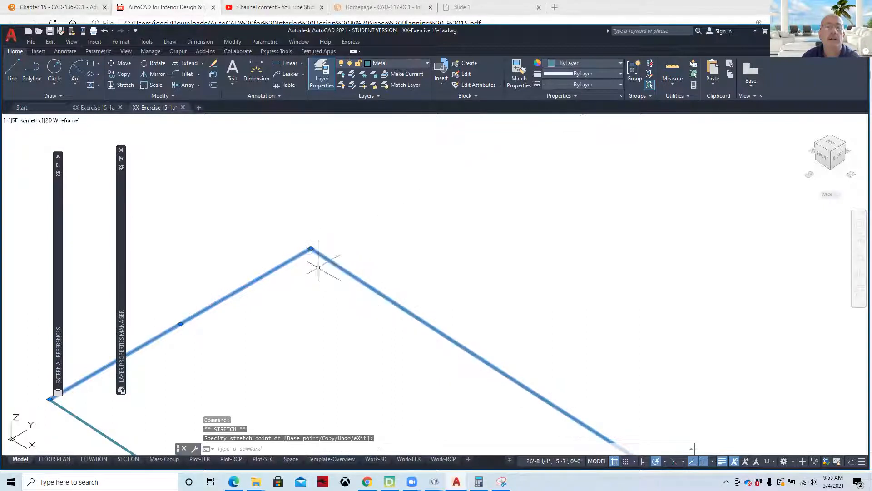
pyautogui.press('Escape')
pyautogui.scroll(-3, 323, 308)
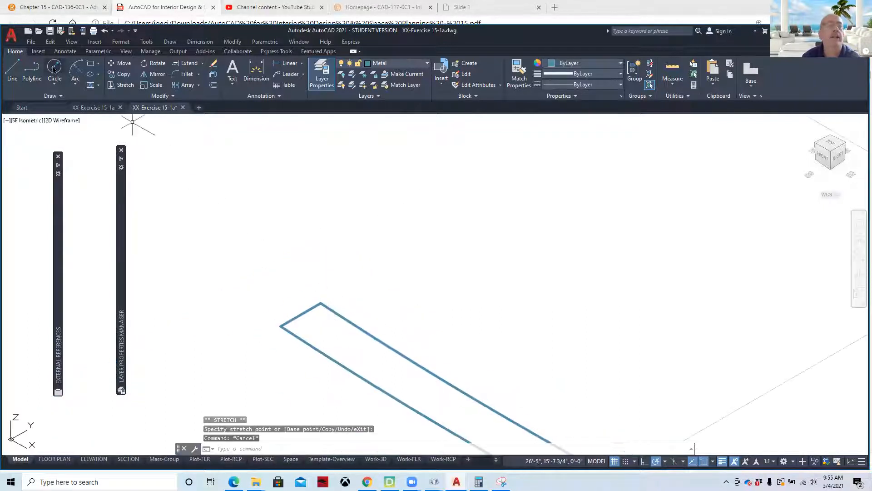
# Create a region from the long curved frame's two arcs and its two closing end lines
pyautogui.click(58, 96)
pyautogui.click(8, 119)
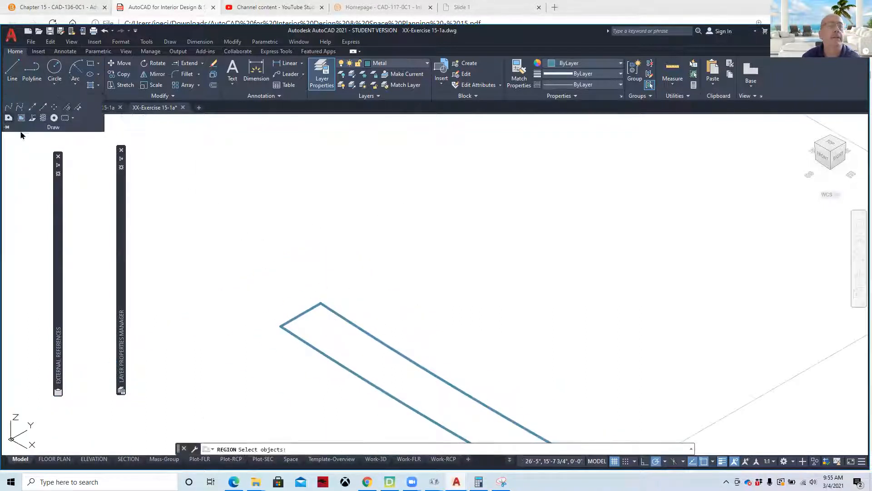
pyautogui.click(249, 391)
pyautogui.scroll(-7, 422, 328)
pyautogui.moveTo(642, 345); pyautogui.dragTo(310, 372, button='middle')
pyautogui.scroll(10, 569, 306)
pyautogui.moveTo(257, 325); pyautogui.dragTo(604, 312, button='middle')
pyautogui.scroll(-5, 493, 321)
pyautogui.moveTo(463, 313); pyautogui.dragTo(618, 275, button='middle')
pyautogui.scroll(4, 520, 319)
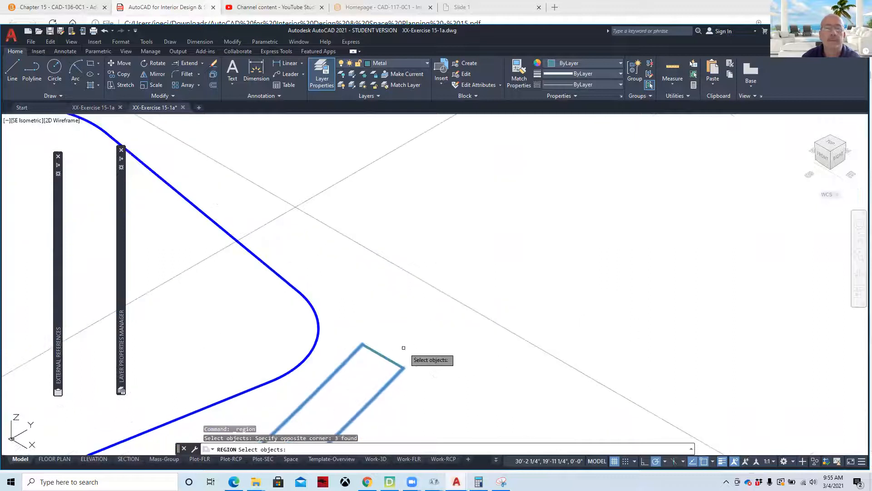
pyautogui.scroll(2, 375, 362)
pyautogui.click(384, 350)
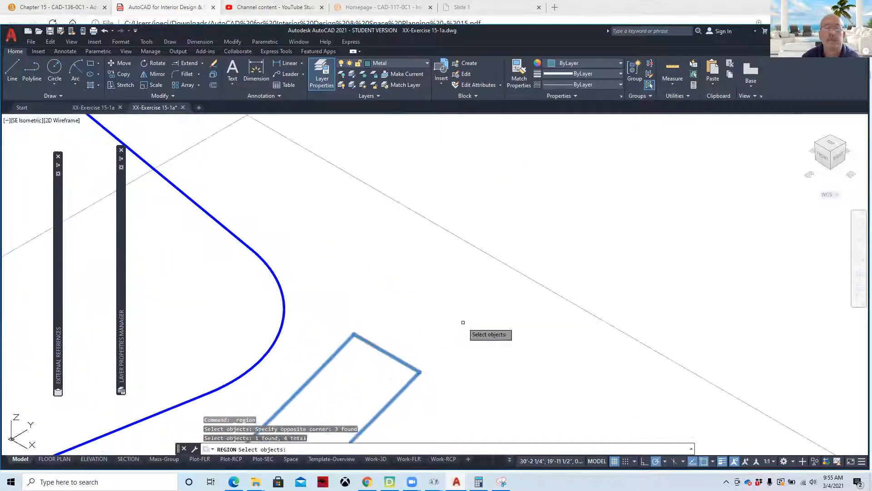
pyautogui.press('Return')
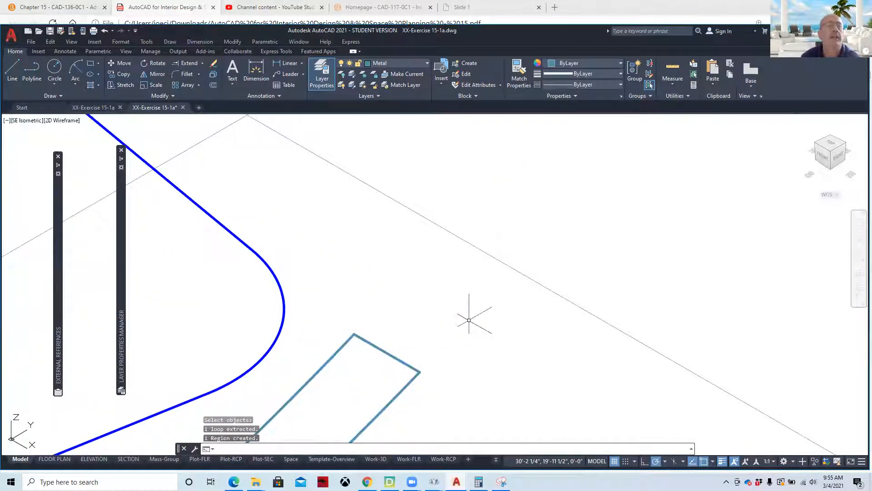
# Set the viewport's visual style to Conceptual and bring the S-curved leg's lower end into close view
pyautogui.click(64, 121)
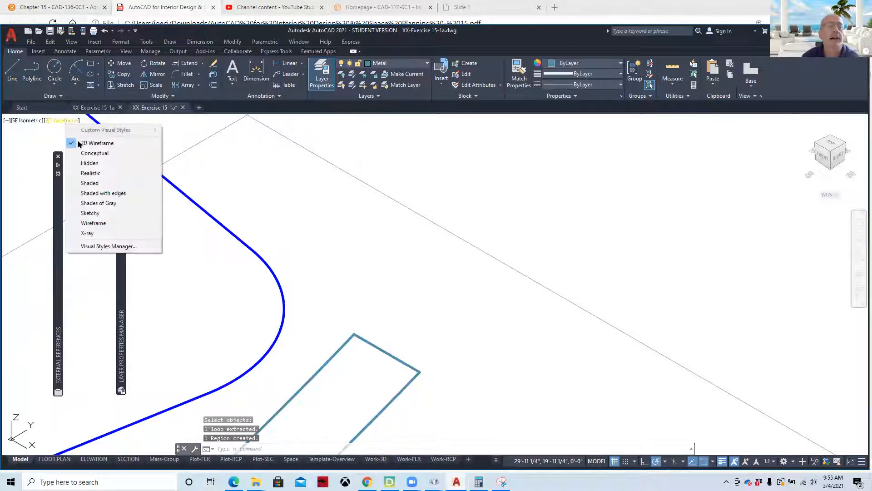
pyautogui.click(91, 153)
pyautogui.scroll(5, 306, 265)
pyautogui.moveTo(280, 278); pyautogui.dragTo(634, 188, button='middle')
pyautogui.scroll(-4, 422, 273)
pyautogui.moveTo(318, 301); pyautogui.dragTo(553, 265, button='middle')
pyautogui.moveTo(467, 350); pyautogui.dragTo(427, 209, button='middle')
pyautogui.scroll(4, 389, 305)
pyautogui.scroll(5, 357, 322)
pyautogui.scroll(2, 357, 322)
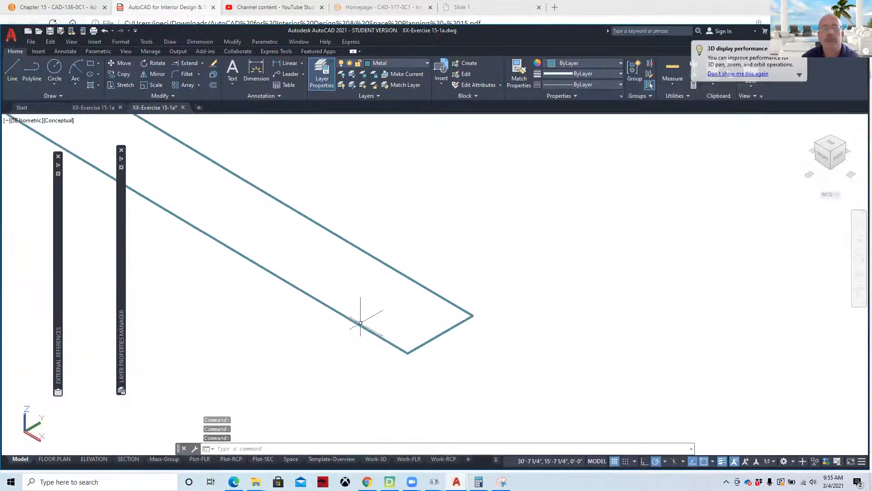
pyautogui.click(52, 96)
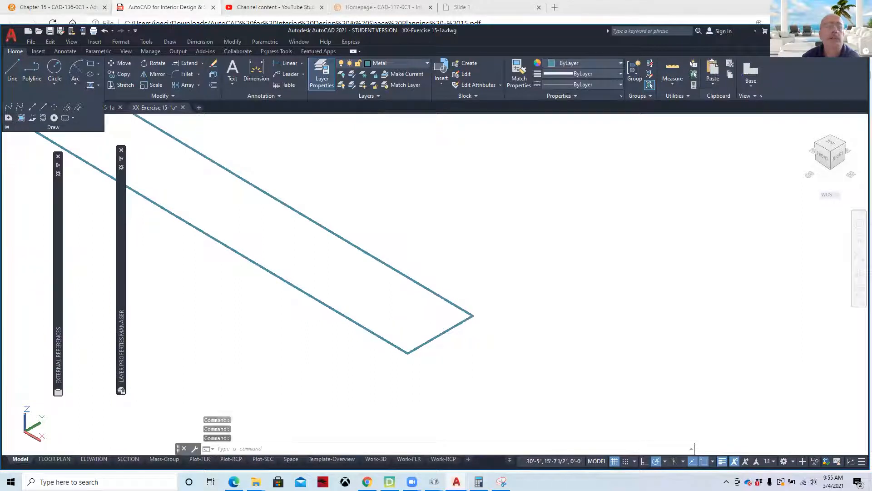
pyautogui.click(21, 117)
pyautogui.click(485, 277)
pyautogui.click(407, 351)
pyautogui.scroll(-4, 272, 285)
pyautogui.scroll(-2, 272, 286)
pyautogui.moveTo(228, 238); pyautogui.dragTo(579, 401, button='middle')
pyautogui.scroll(-6, 313, 236)
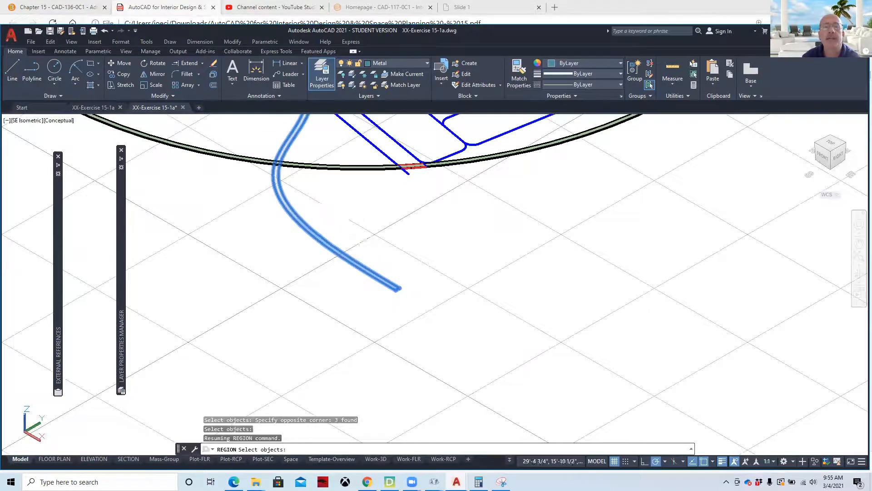
pyautogui.moveTo(300, 202); pyautogui.dragTo(350, 363, button='middle')
pyautogui.moveTo(324, 226); pyautogui.dragTo(357, 331, button='middle')
pyautogui.scroll(6, 300, 258)
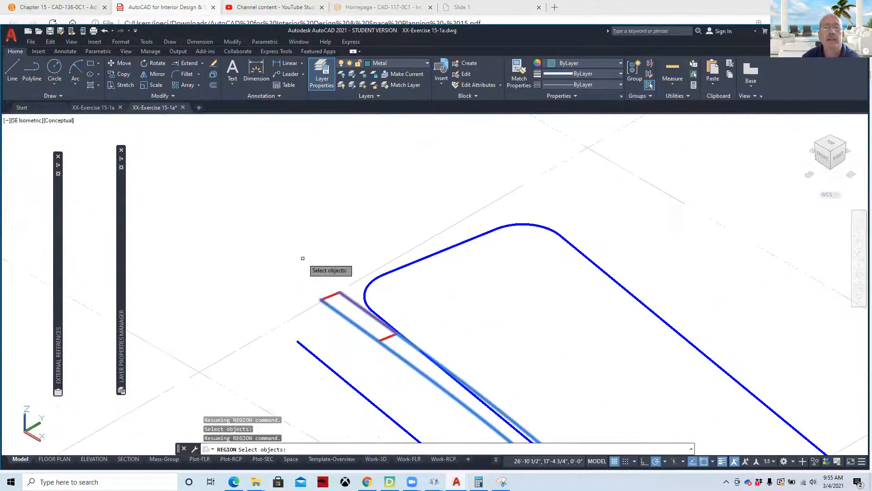
pyautogui.scroll(5, 303, 258)
pyautogui.scroll(5, 310, 284)
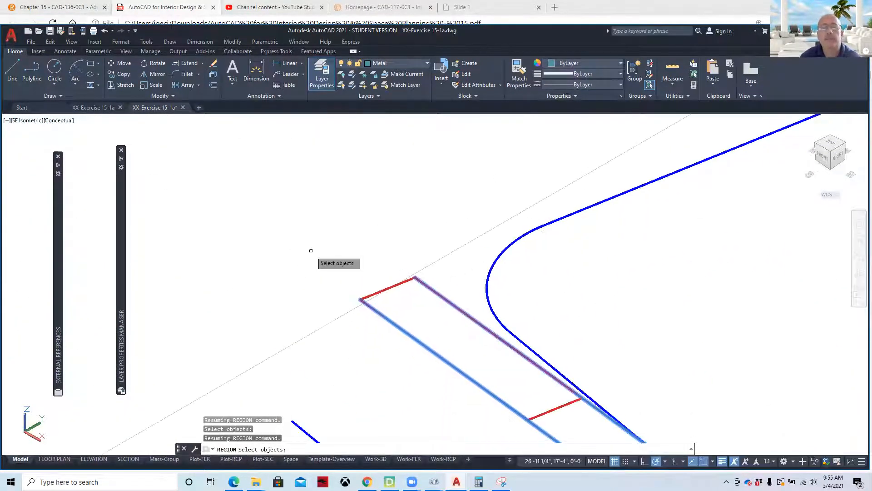
pyautogui.moveTo(396, 314); pyautogui.dragTo(348, 286, button='middle')
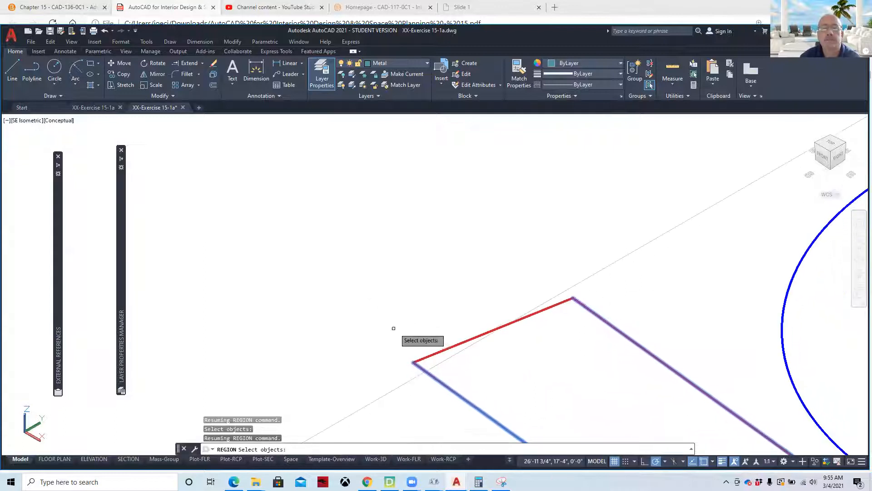
pyautogui.click(546, 279)
pyautogui.click(509, 342)
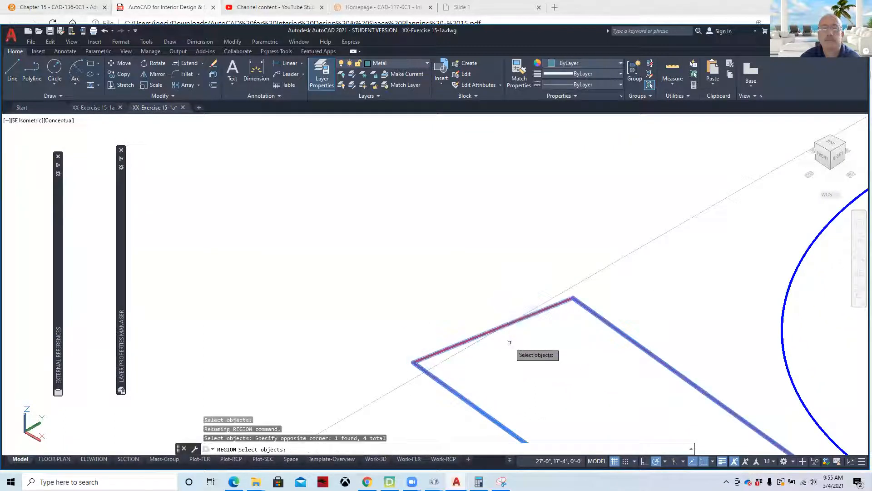
pyautogui.keyDown('shift'); pyautogui.click(541, 310); pyautogui.keyUp('shift')
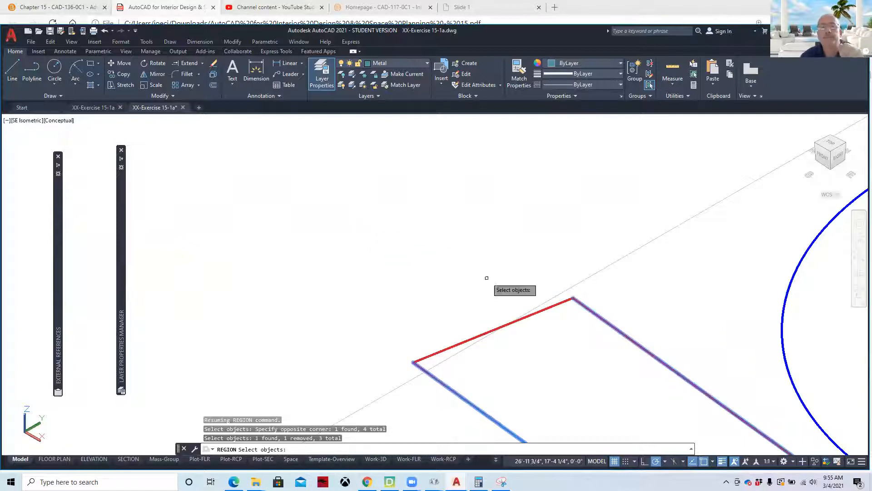
pyautogui.click(503, 326)
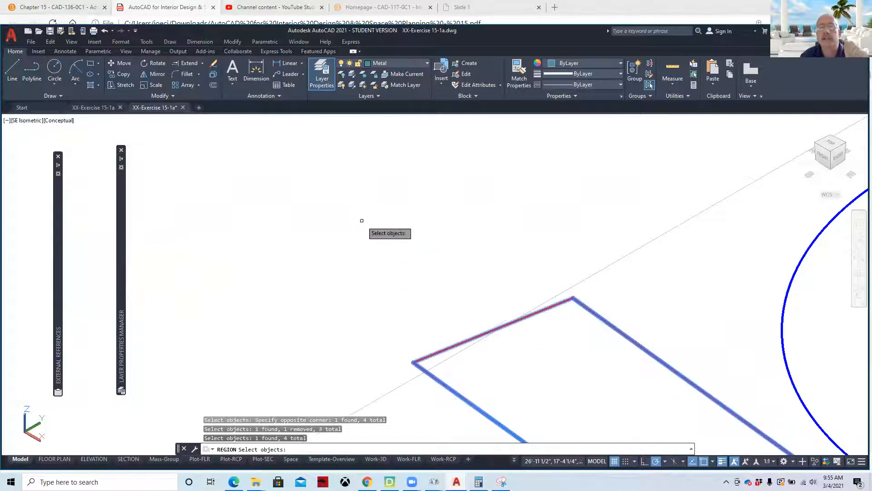
pyautogui.scroll(-3, 362, 224)
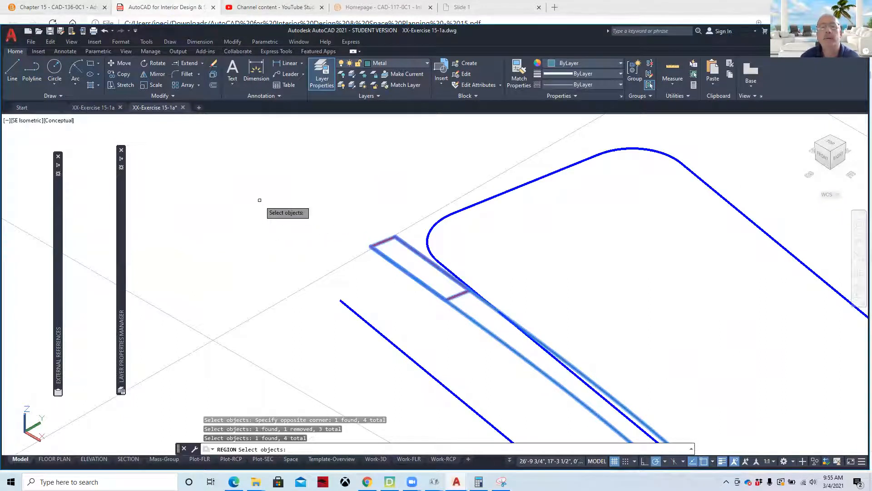
pyautogui.press('Escape')
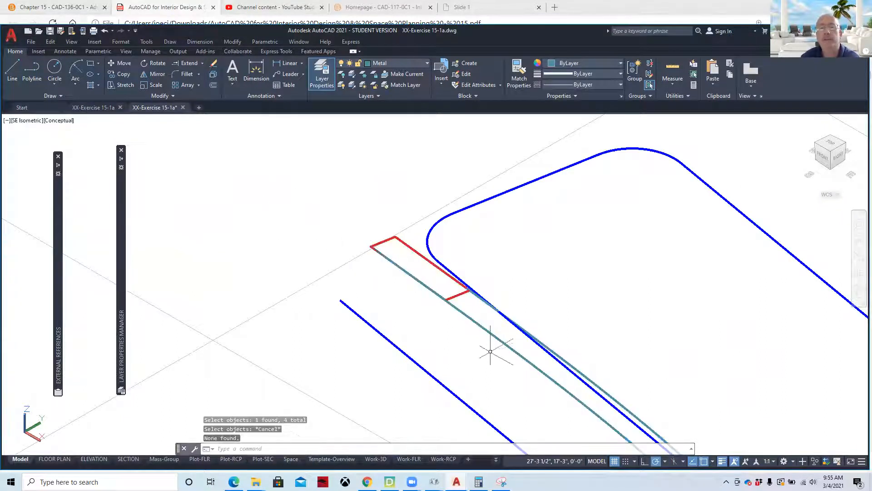
pyautogui.click(410, 74)
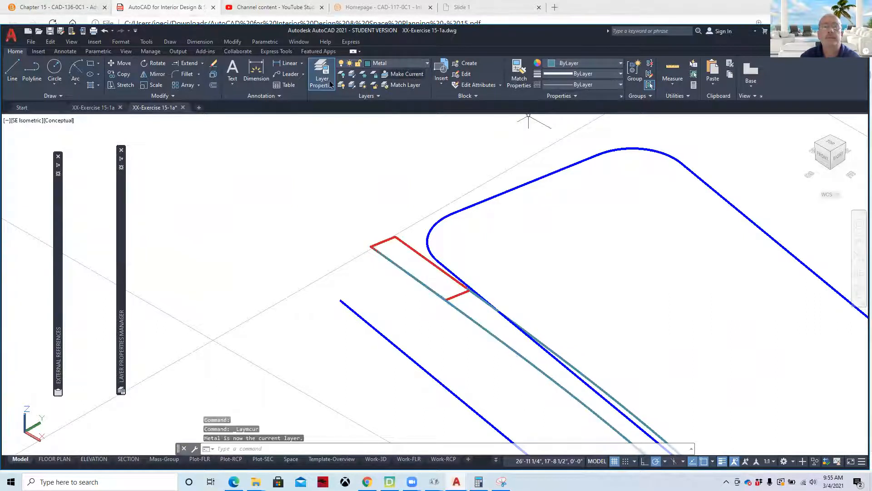
pyautogui.click(11, 71)
pyautogui.scroll(4, 331, 250)
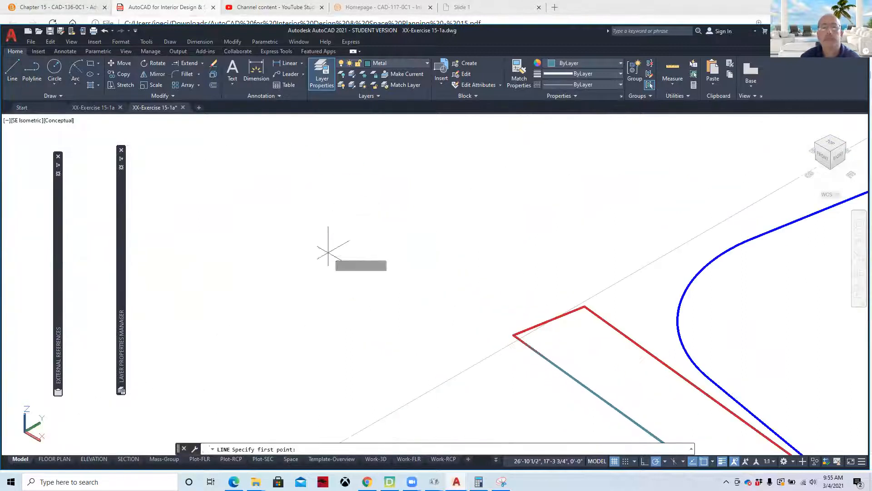
pyautogui.click(537, 352)
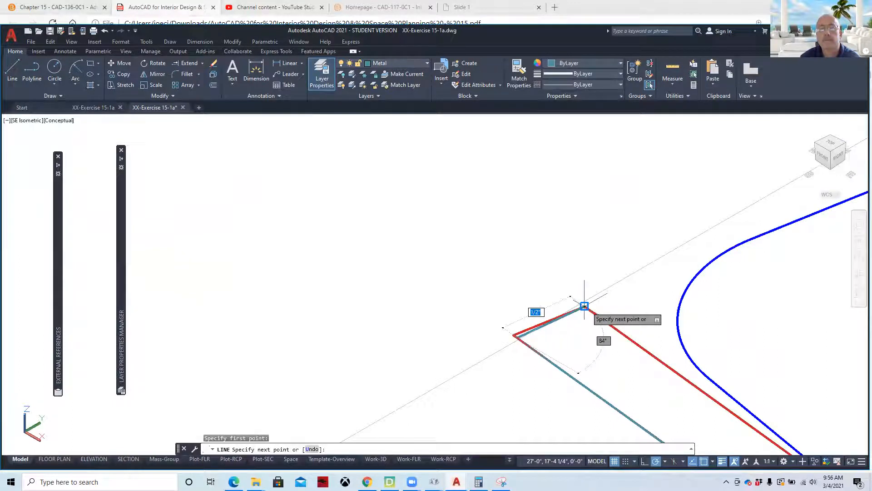
pyautogui.scroll(5, 571, 324)
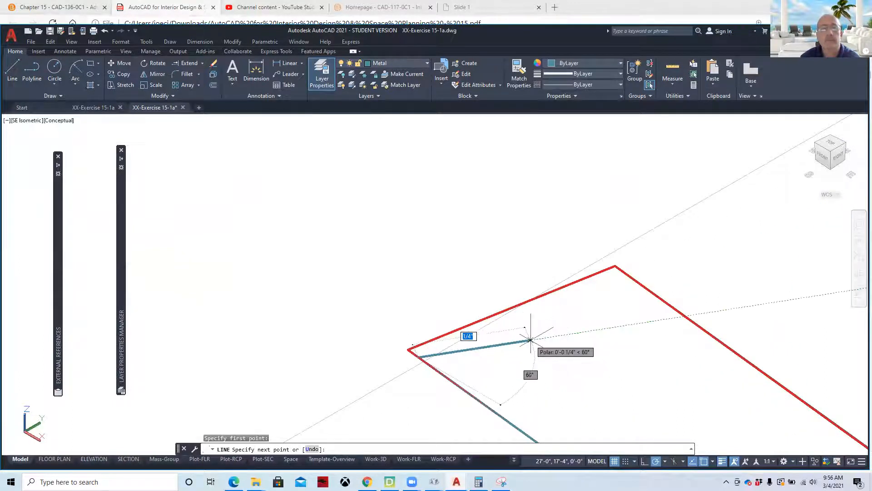
pyautogui.press('Escape')
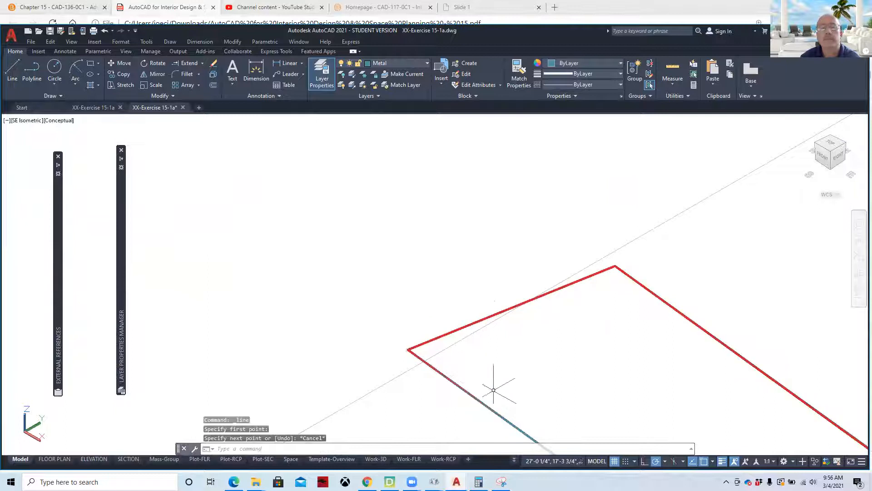
# Draw a line on the Metal layer across the S-curved leg's upper end, joining the two outer corners of the narrow red rectangle
pyautogui.scroll(-2, 527, 415)
pyautogui.moveTo(543, 402)
pyautogui.mouseDown(button='middle')
pyautogui.moveTo(504, 298)
pyautogui.moveTo(478, 260)
pyautogui.mouseUp(button='middle')
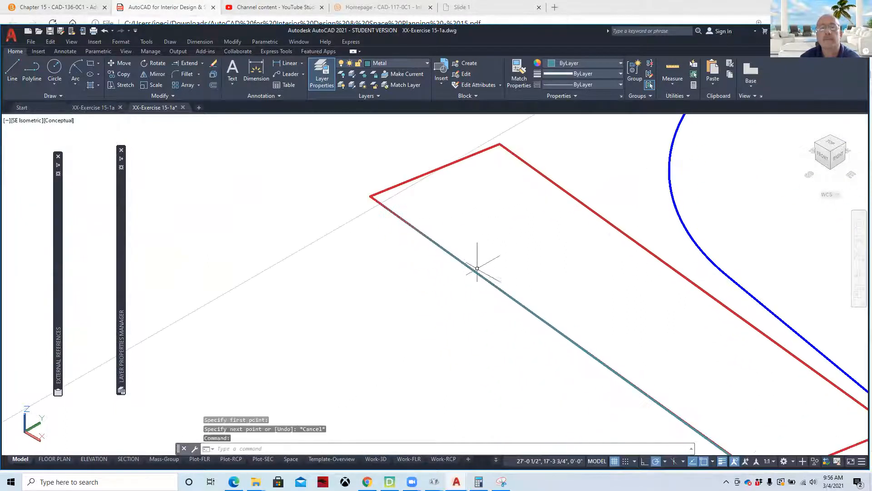
pyautogui.click(481, 274)
pyautogui.scroll(13, 375, 198)
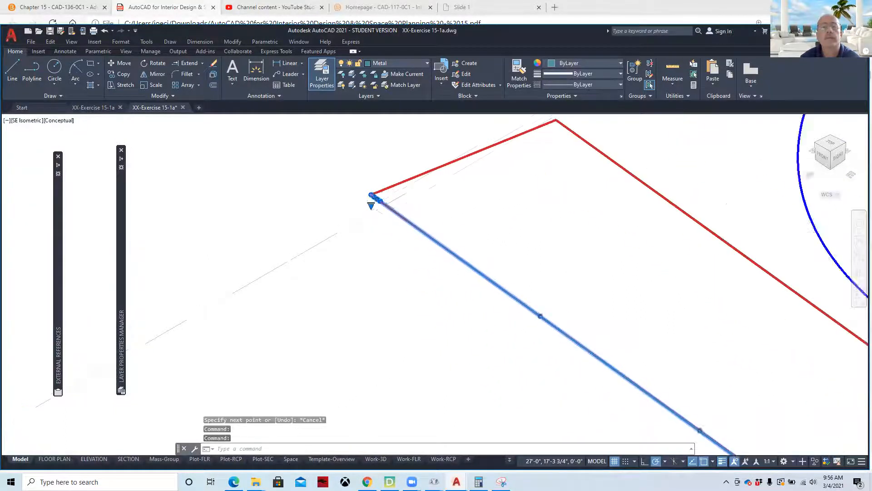
pyautogui.scroll(2, 377, 188)
pyautogui.moveTo(312, 192); pyautogui.dragTo(345, 277, button='middle')
pyautogui.scroll(-4, 365, 290)
pyautogui.scroll(-6, 461, 271)
pyautogui.moveTo(462, 271)
pyautogui.mouseDown(button='middle')
pyautogui.moveTo(341, 321)
pyautogui.moveTo(337, 294)
pyautogui.mouseUp(button='middle')
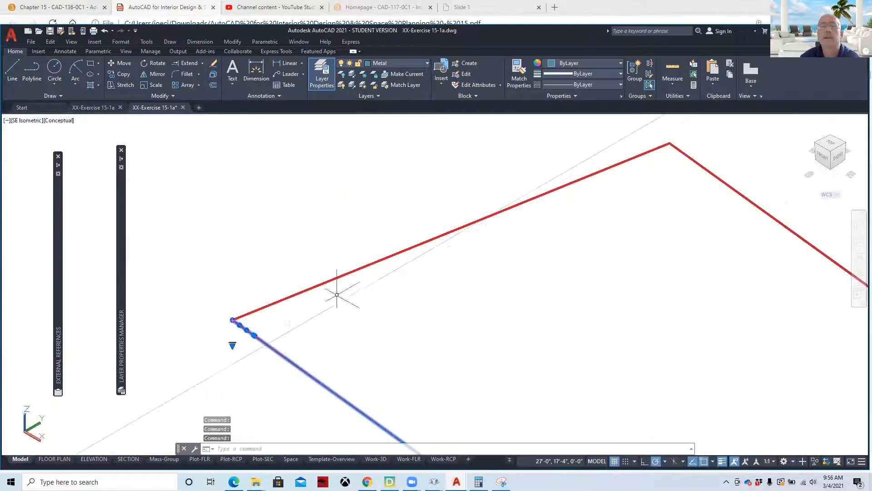
pyautogui.click(22, 75)
pyautogui.click(232, 320)
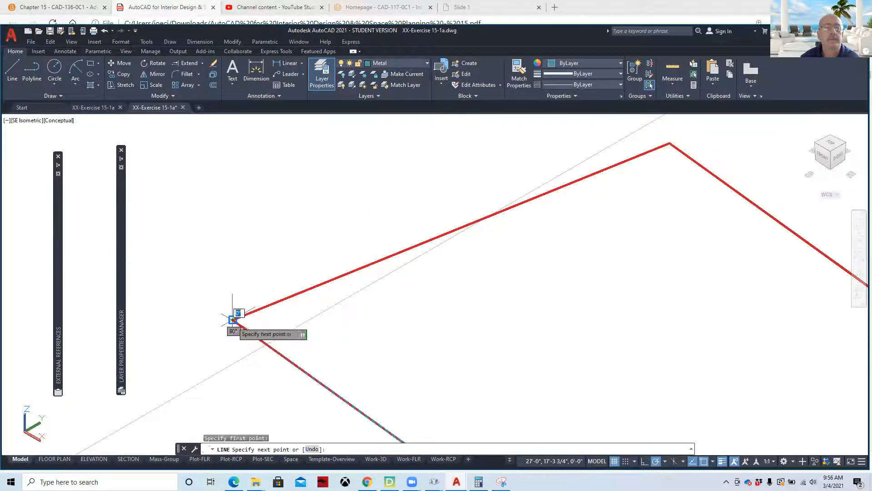
pyautogui.scroll(4, 661, 139)
pyautogui.moveTo(656, 131); pyautogui.dragTo(587, 190, button='middle')
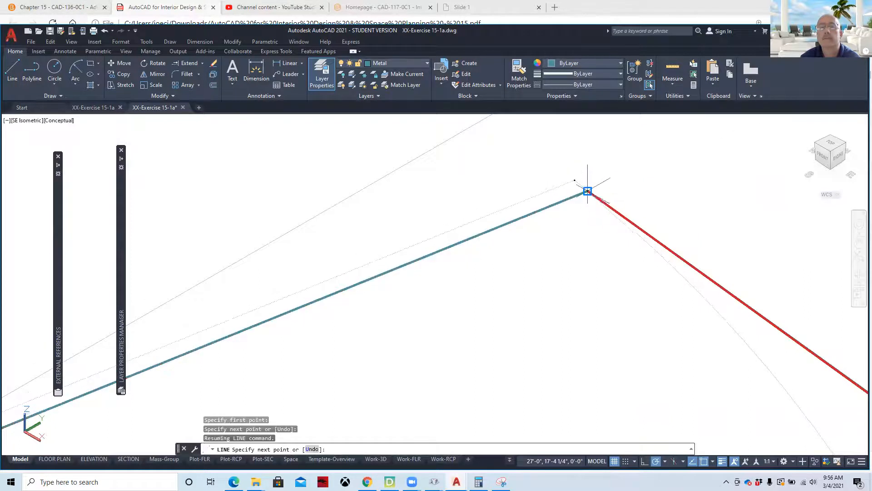
pyautogui.click(588, 191)
pyautogui.press('Return')
# Create a region from the S-curved leg's two side curves and two closing end lines, leaving out the short red cross line
pyautogui.scroll(-9, 512, 220)
pyautogui.moveTo(528, 294); pyautogui.dragTo(331, 118, button='middle')
pyautogui.scroll(-8, 296, 121)
pyautogui.moveTo(509, 240); pyautogui.dragTo(347, 216, button='middle')
pyautogui.moveTo(534, 187); pyautogui.dragTo(356, 237, button='middle')
pyautogui.moveTo(295, 215)
pyautogui.mouseDown(button='middle')
pyautogui.moveTo(353, 219)
pyautogui.moveTo(441, 146)
pyautogui.mouseUp(button='middle')
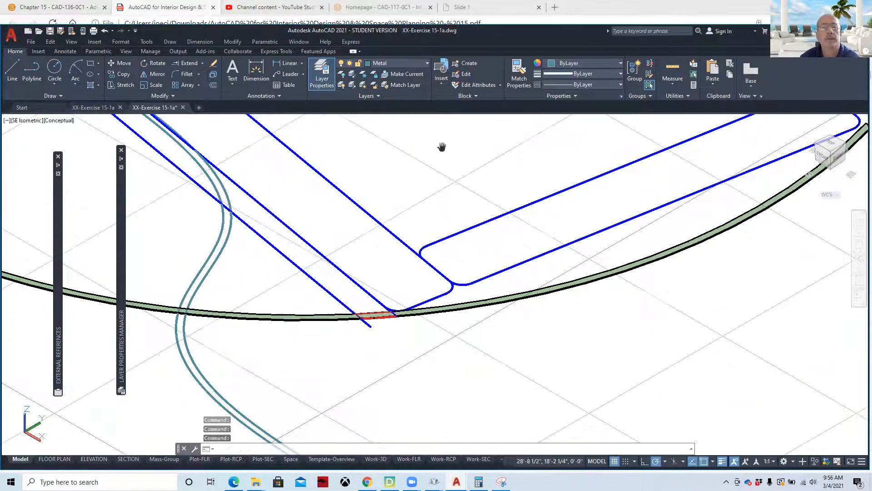
pyautogui.scroll(-2, 437, 184)
pyautogui.moveTo(361, 307); pyautogui.dragTo(334, 251, button='middle')
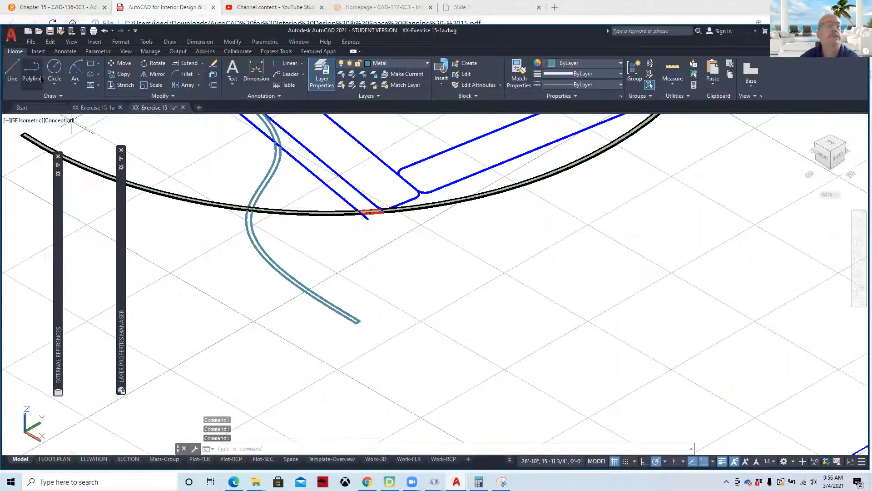
pyautogui.click(51, 97)
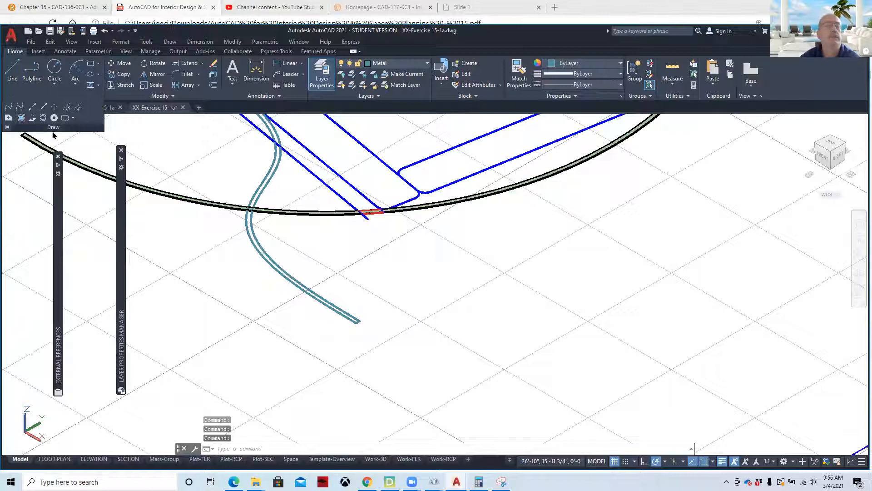
pyautogui.click(7, 119)
pyautogui.click(365, 289)
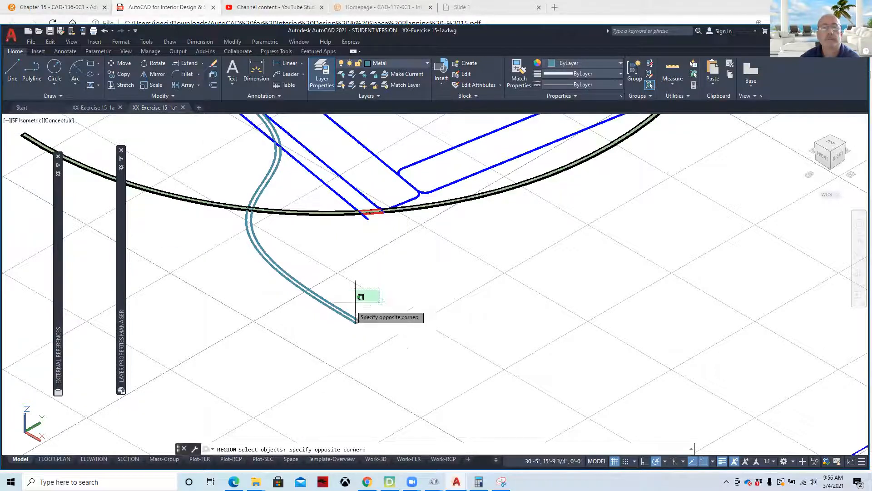
pyautogui.click(315, 346)
pyautogui.scroll(-2, 190, 215)
pyautogui.scroll(6, 253, 173)
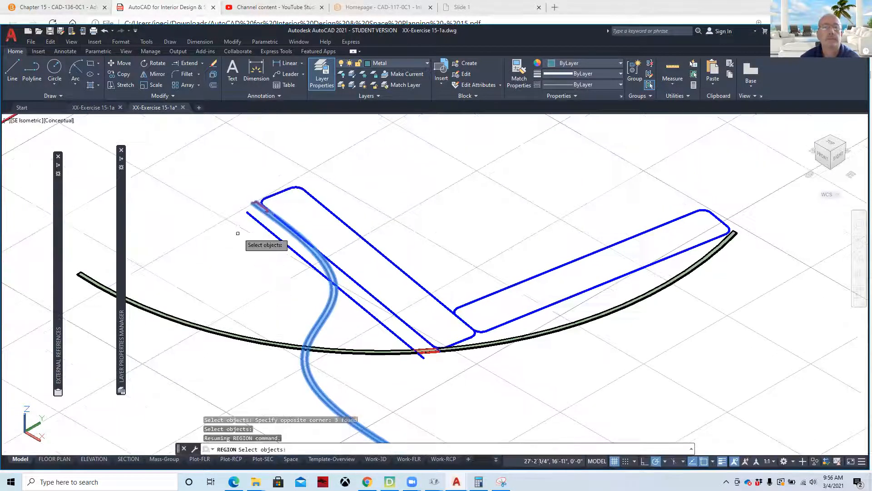
pyautogui.scroll(3, 272, 228)
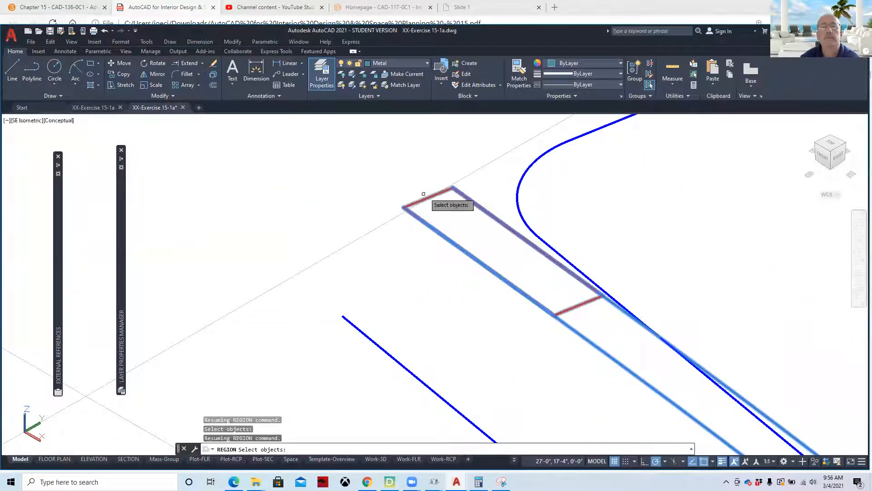
pyautogui.click(434, 180)
pyautogui.click(429, 204)
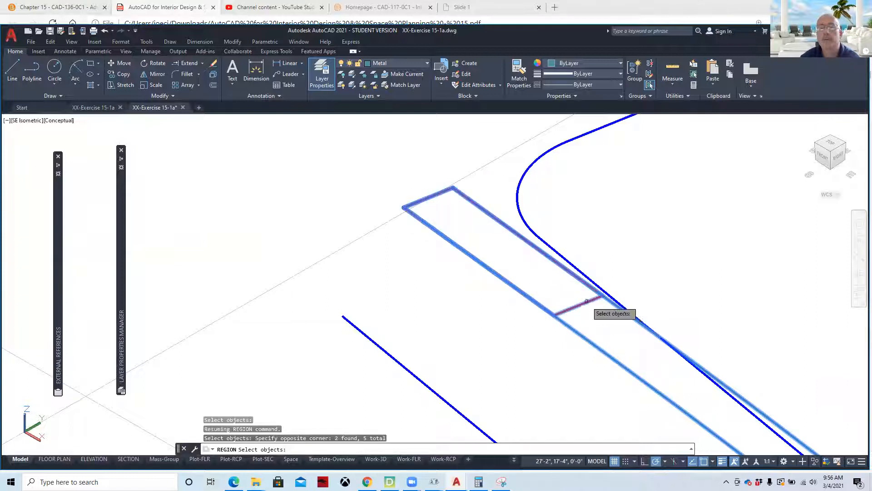
pyautogui.keyDown('shift'); pyautogui.click(587, 301); pyautogui.keyUp('shift')
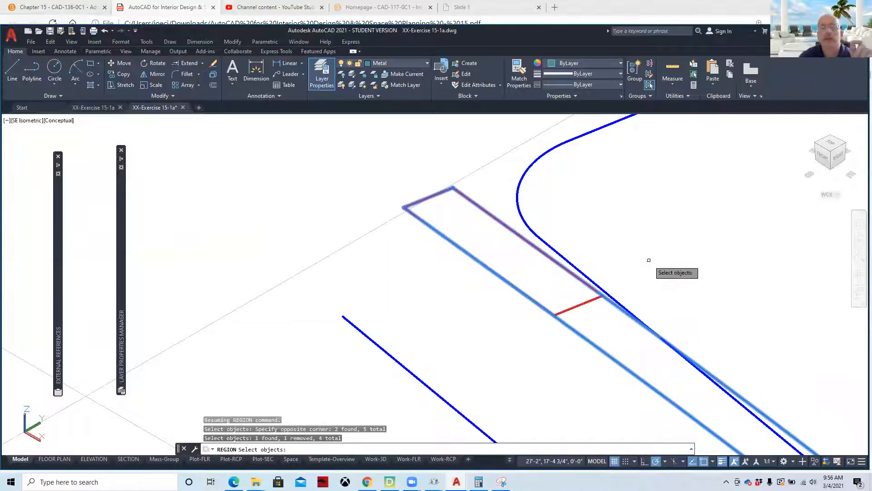
pyautogui.press('Return')
pyautogui.scroll(-3, 368, 280)
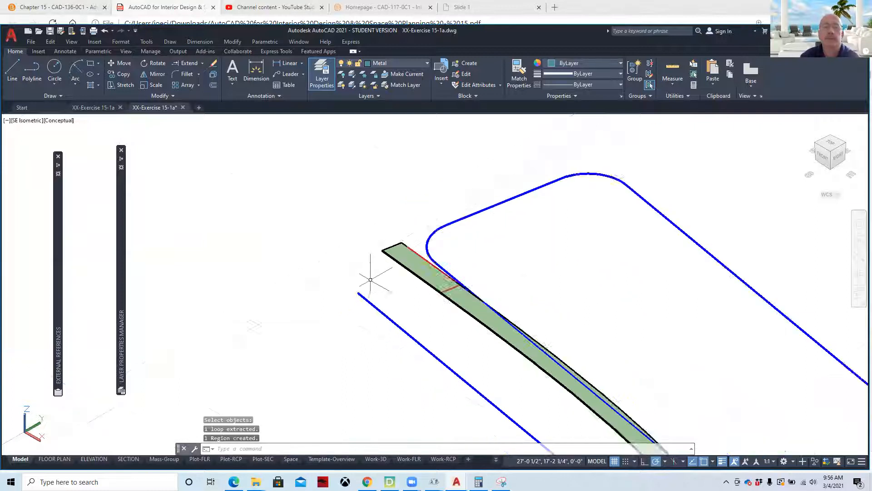
# Bring the whole chair back into view and make Furniture the current layer
pyautogui.scroll(-4, 369, 277)
pyautogui.moveTo(405, 285)
pyautogui.mouseDown(button='middle')
pyautogui.moveTo(375, 242)
pyautogui.moveTo(288, 231)
pyautogui.mouseUp(button='middle')
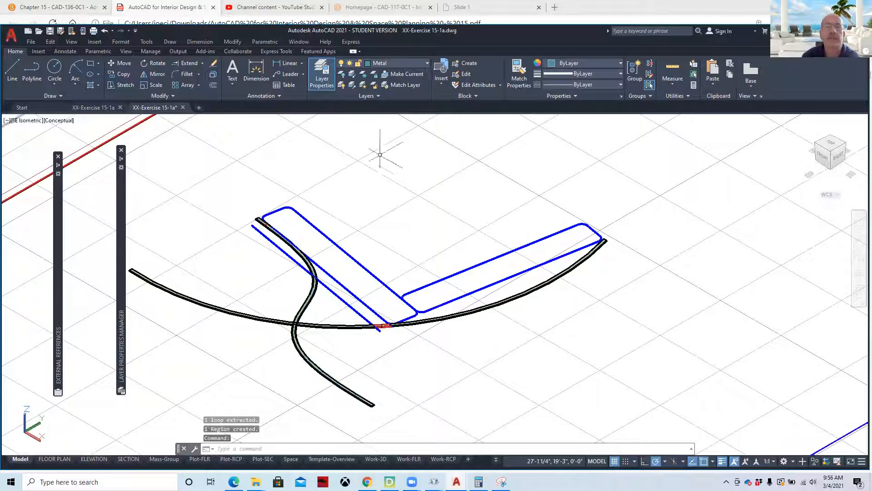
pyautogui.press('Escape')
pyautogui.click(412, 65)
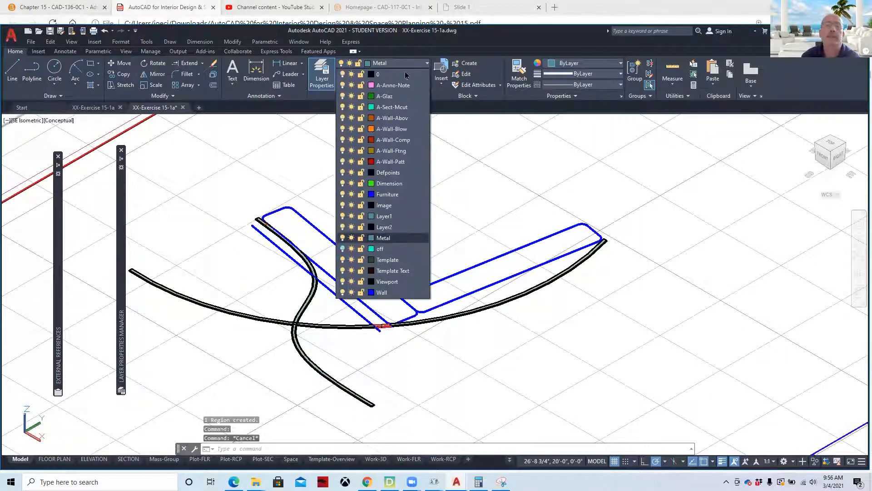
pyautogui.click(405, 196)
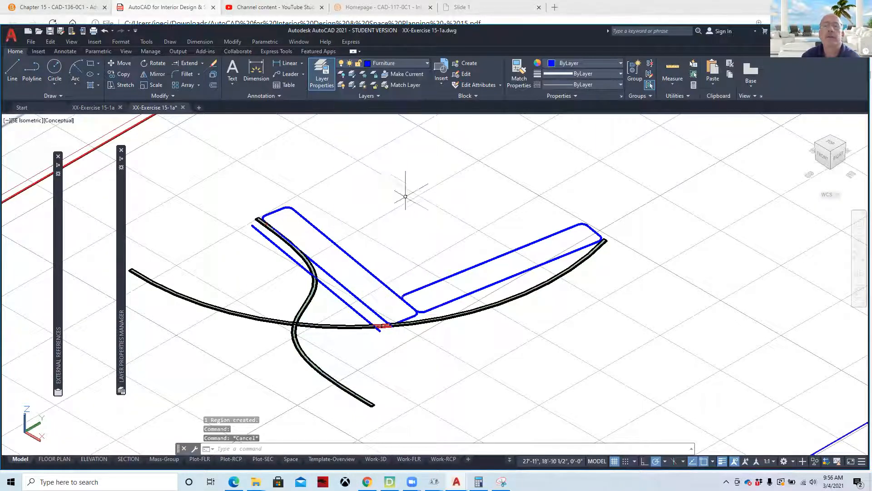
# Create a region from the right-hand cushion's closed blue outline, including all straight edges and rounded corners
pyautogui.click(59, 96)
pyautogui.click(7, 120)
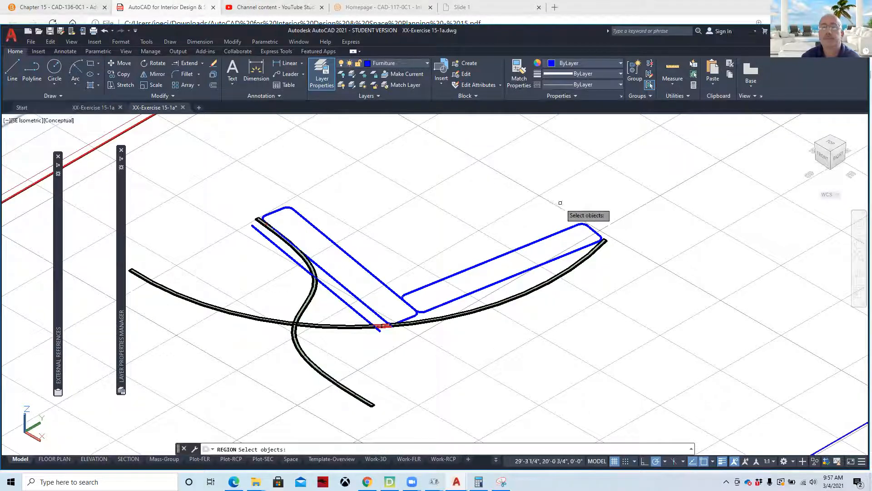
pyautogui.scroll(1, 555, 203)
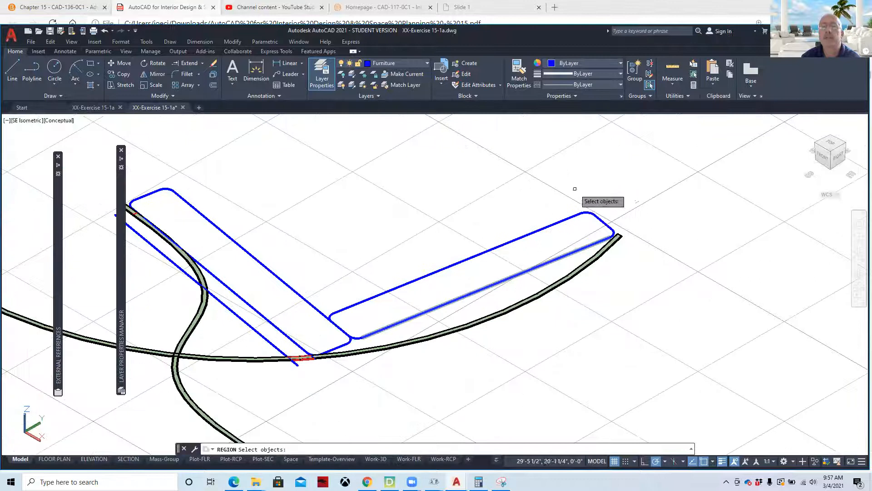
pyautogui.scroll(2, 550, 204)
pyautogui.click(603, 198)
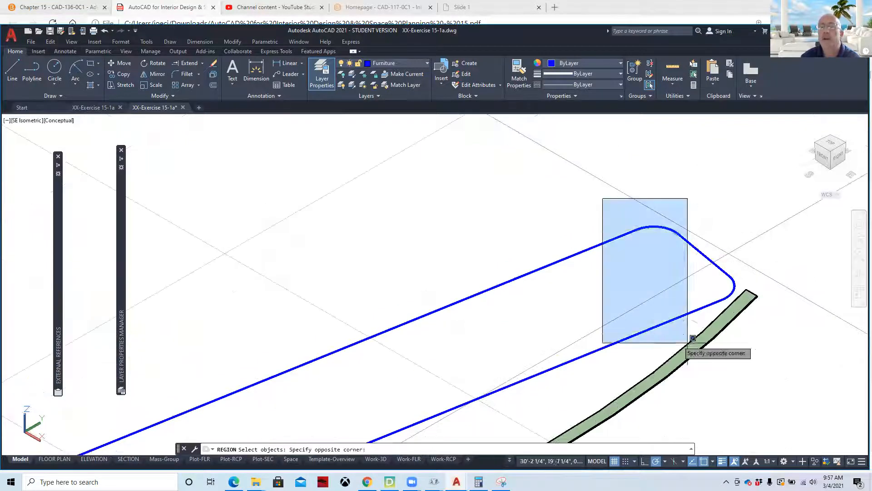
pyautogui.click(760, 335)
pyautogui.click(687, 340)
pyautogui.click(590, 281)
pyautogui.click(514, 301)
pyautogui.click(482, 272)
pyautogui.scroll(-5, 455, 282)
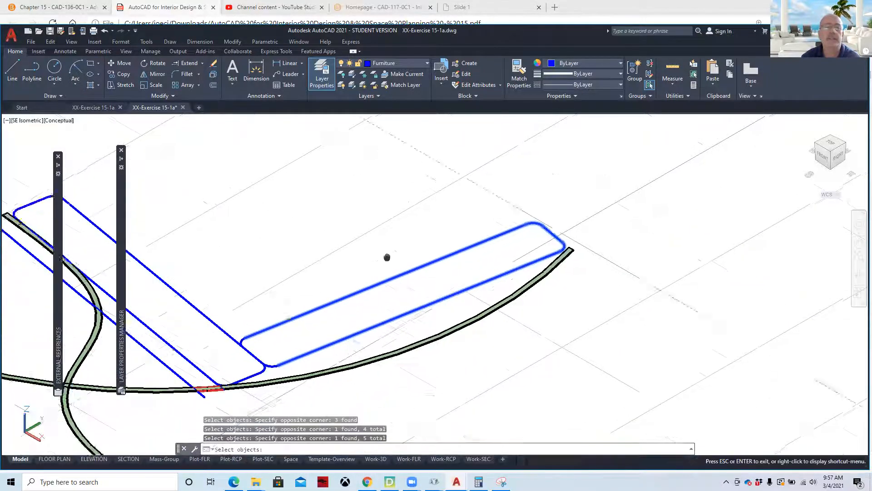
pyautogui.scroll(4, 338, 317)
pyautogui.click(246, 254)
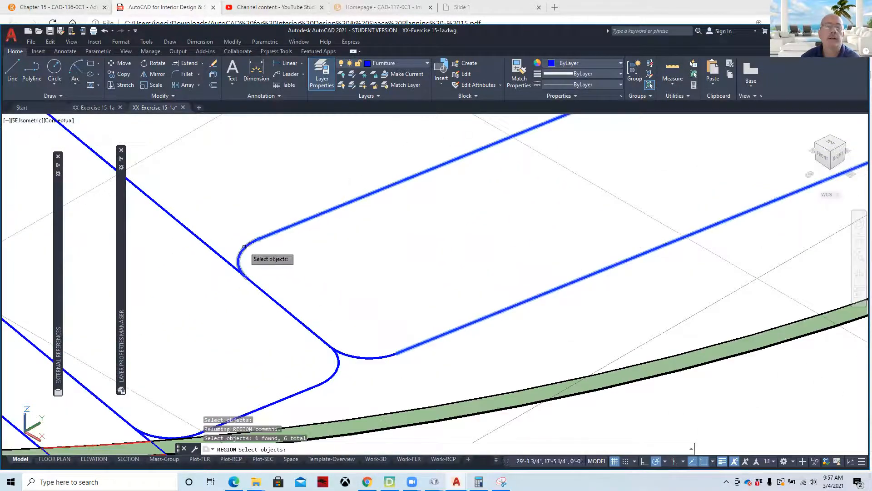
pyautogui.click(381, 357)
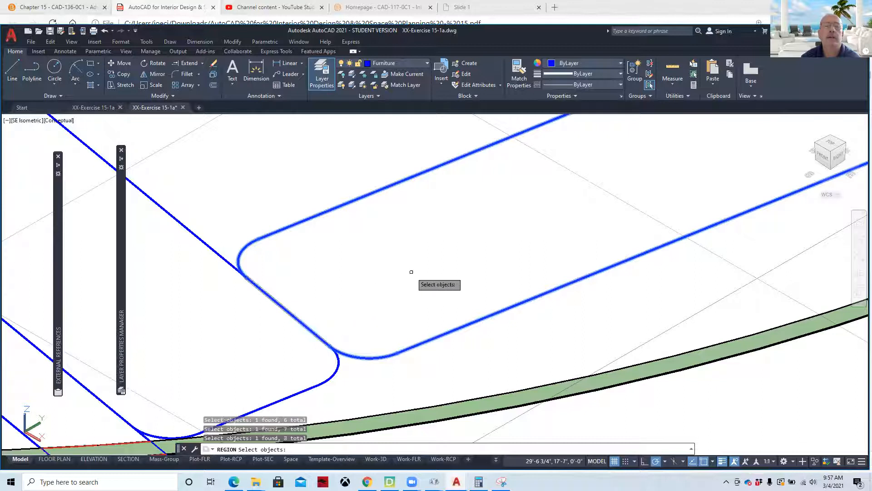
pyautogui.press('Return')
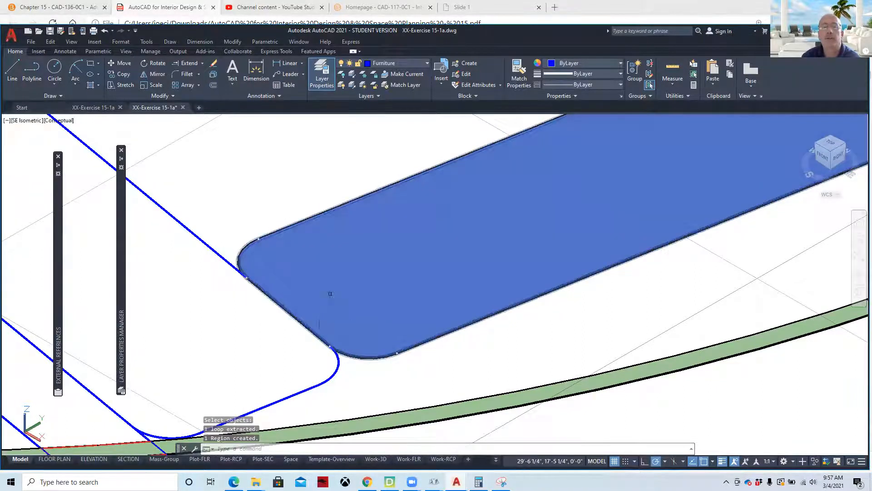
# Try to create a region from the left-hand cushion's blue edges and rounded corners
pyautogui.scroll(-5, 330, 294)
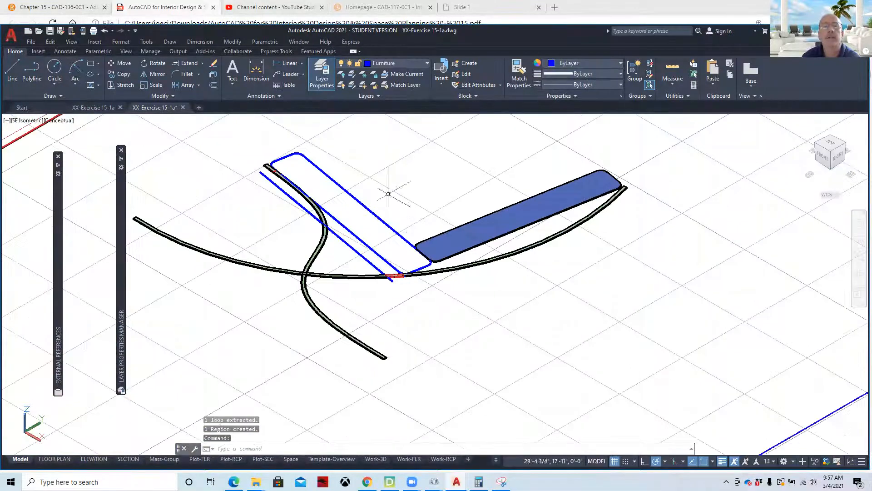
pyautogui.moveTo(388, 194); pyautogui.dragTo(413, 228, button='middle')
pyautogui.press('Escape')
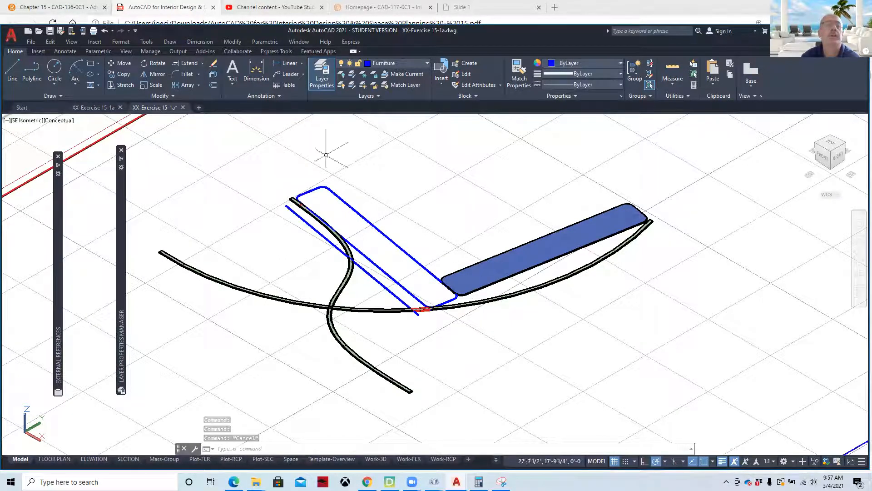
pyautogui.click(61, 96)
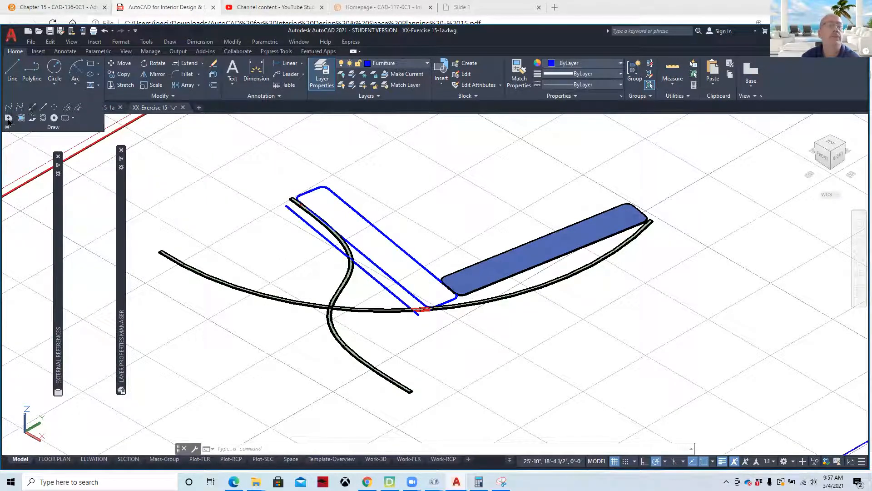
pyautogui.click(8, 119)
pyautogui.click(335, 166)
pyautogui.click(324, 209)
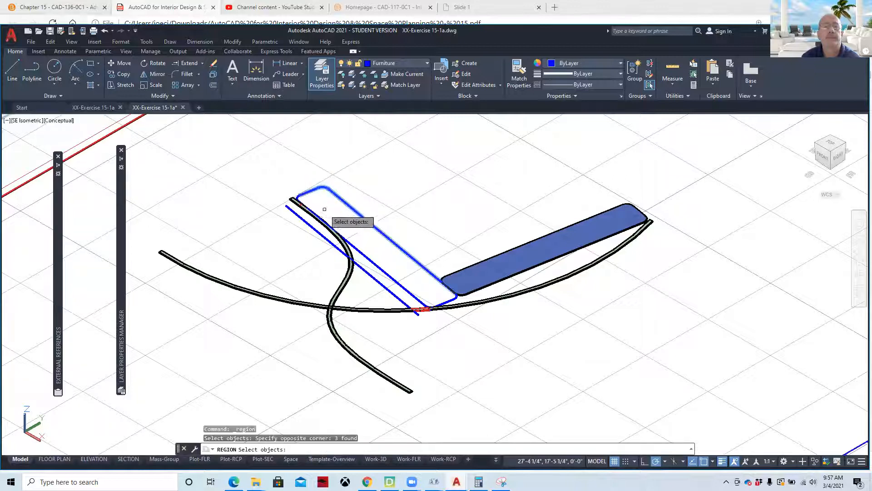
pyautogui.scroll(5, 325, 209)
pyautogui.click(233, 156)
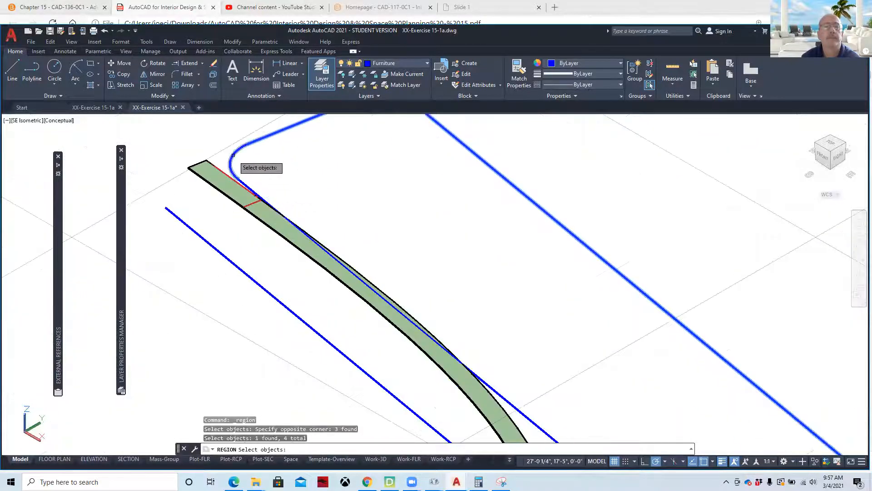
pyautogui.click(248, 185)
pyautogui.scroll(-5, 359, 227)
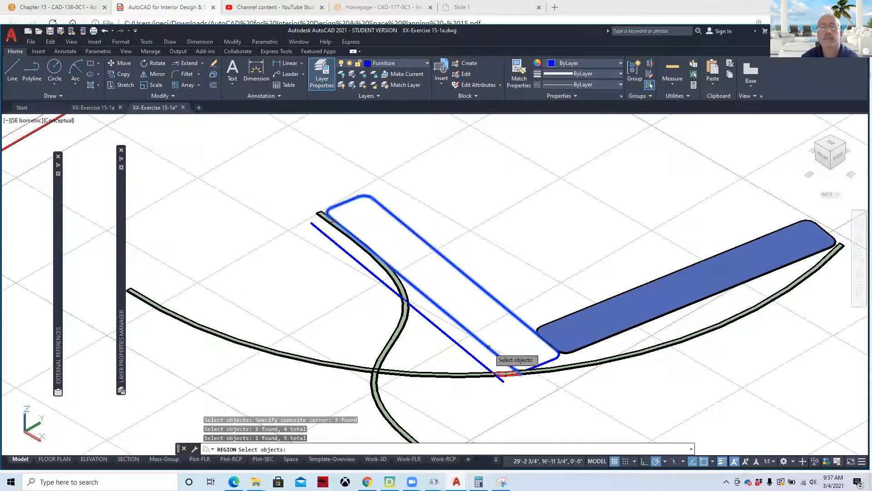
pyautogui.scroll(6, 488, 348)
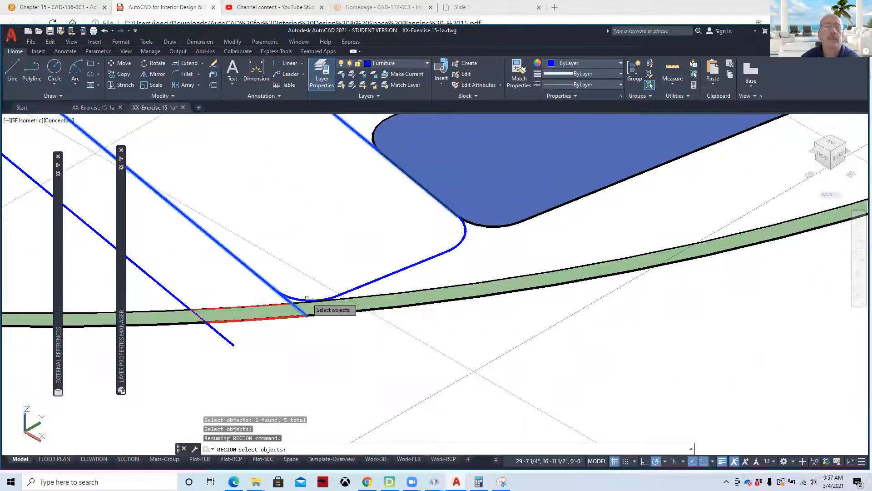
pyautogui.click(298, 299)
pyautogui.click(380, 268)
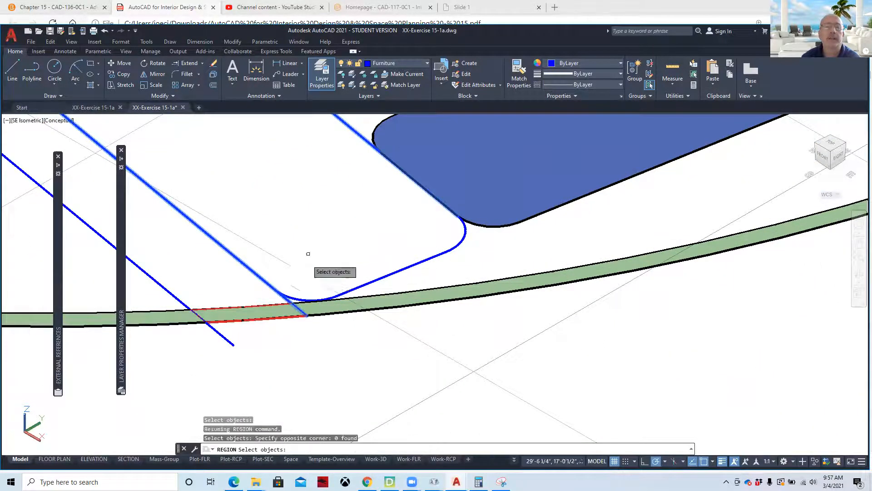
pyautogui.click(295, 299)
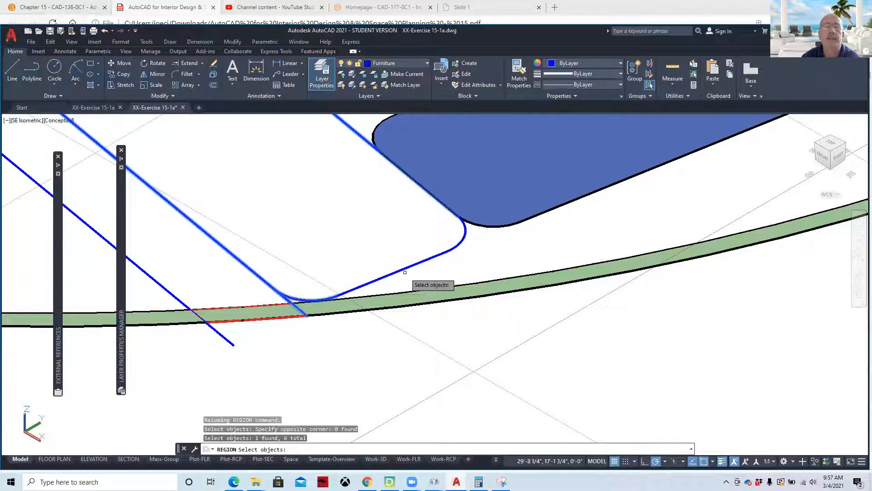
pyautogui.click(405, 270)
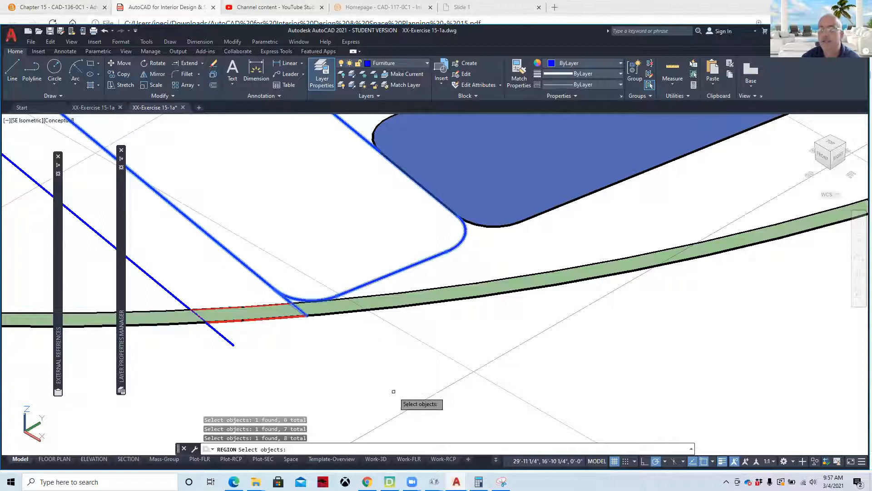
pyautogui.press('Return')
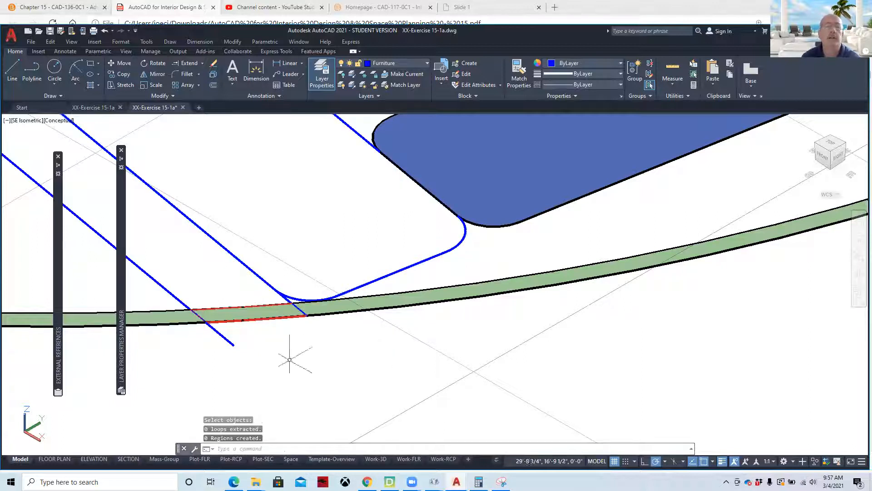
# Trim the left-hand cushion's long edge where it runs past the lower rounded corner towards the curved frame
pyautogui.write('D')
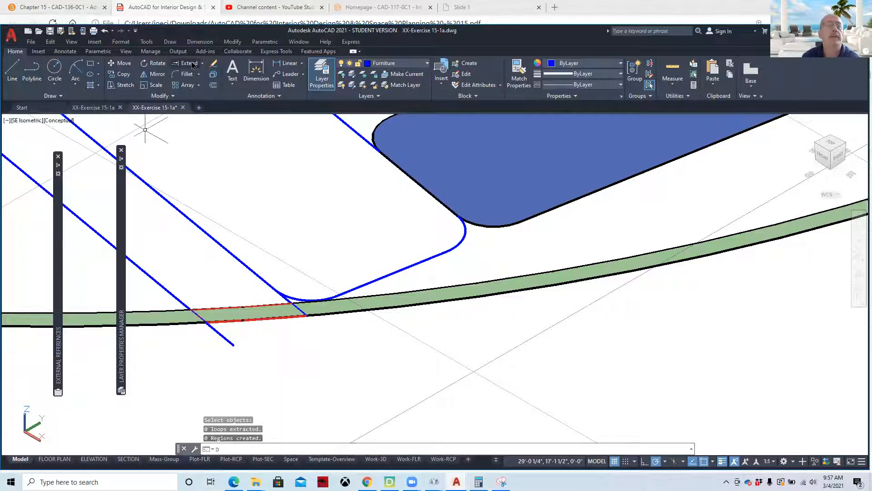
pyautogui.click(202, 63)
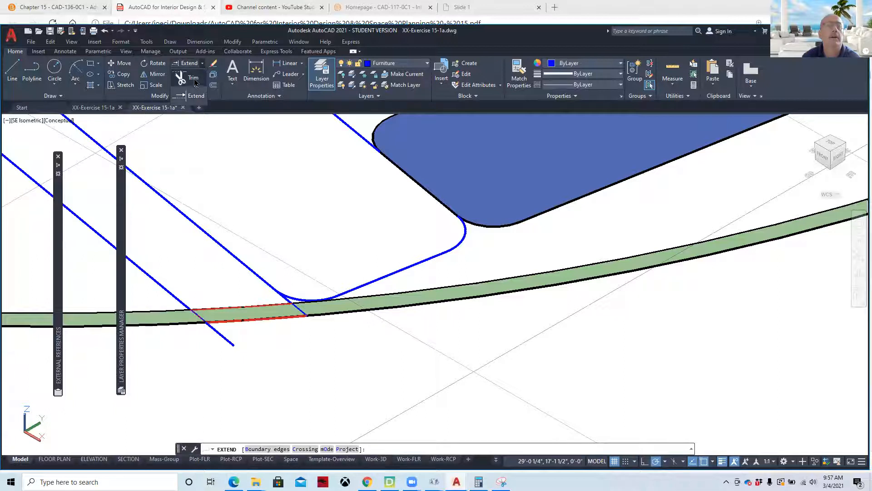
pyautogui.click(195, 82)
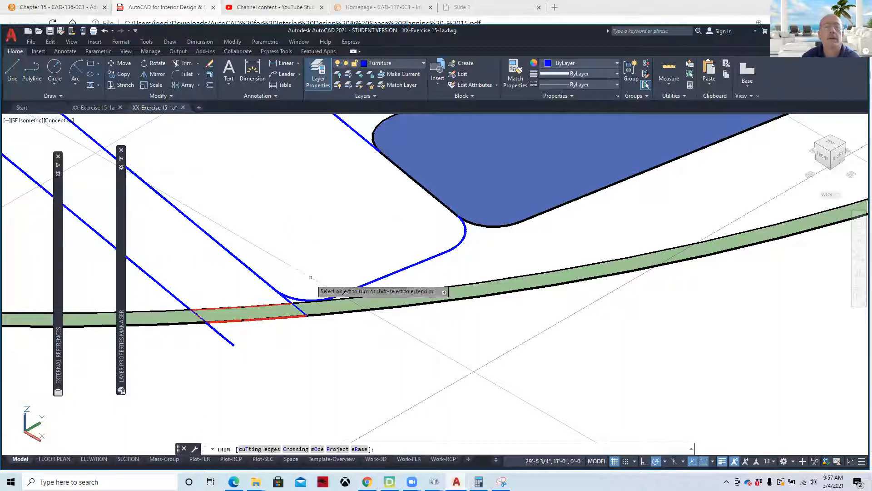
pyautogui.click(303, 311)
pyautogui.scroll(8, 303, 311)
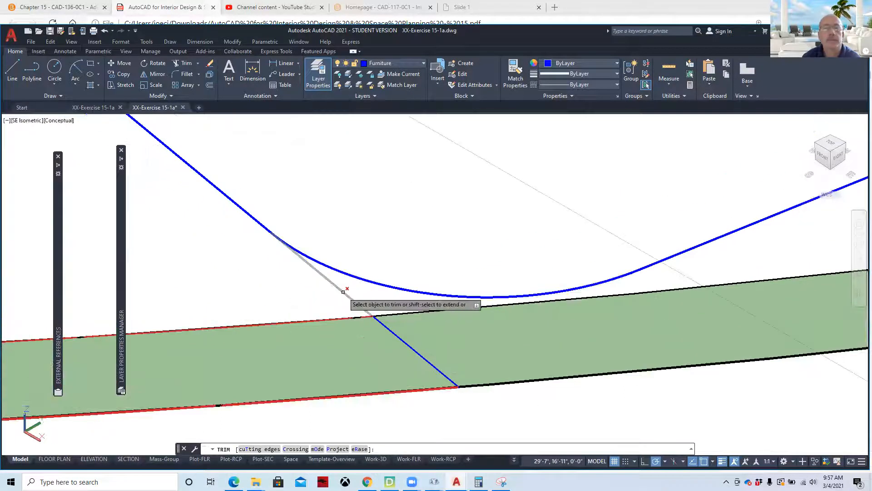
pyautogui.press('Escape')
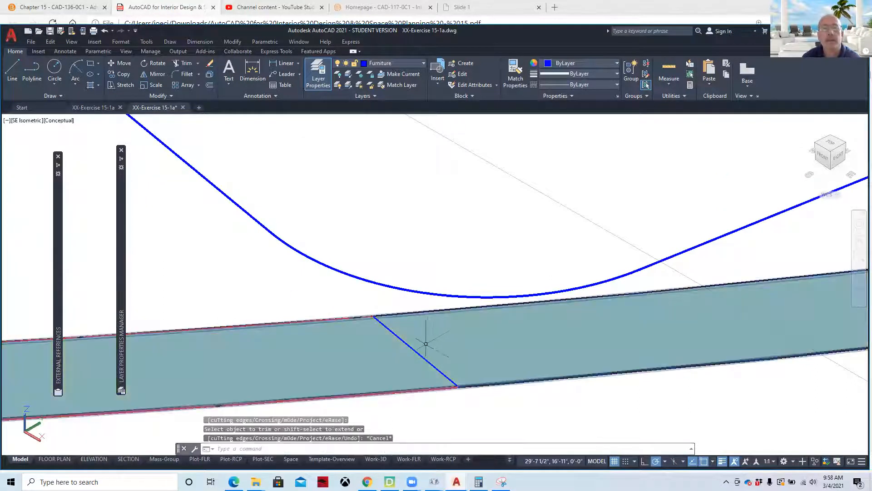
# Delete the leftover blue line segment crossing the long curved metal frame below the cushion's rounded corner
pyautogui.click(413, 349)
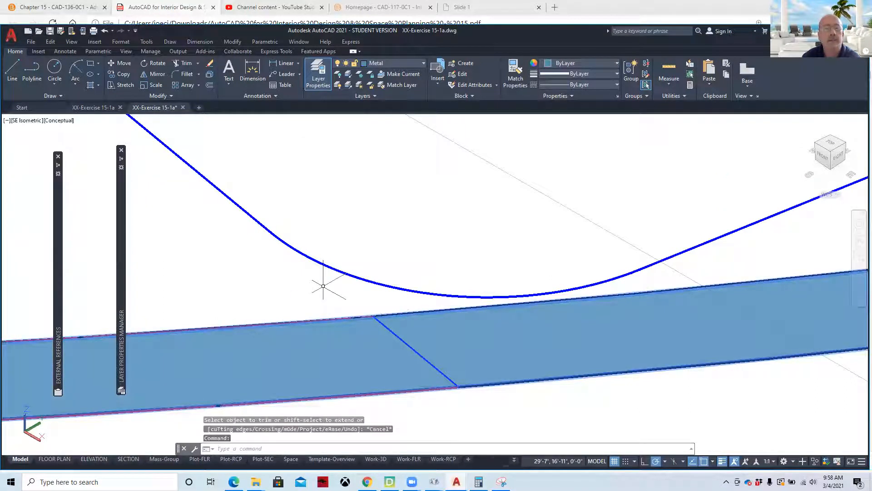
pyautogui.press('Escape')
pyautogui.click(339, 296)
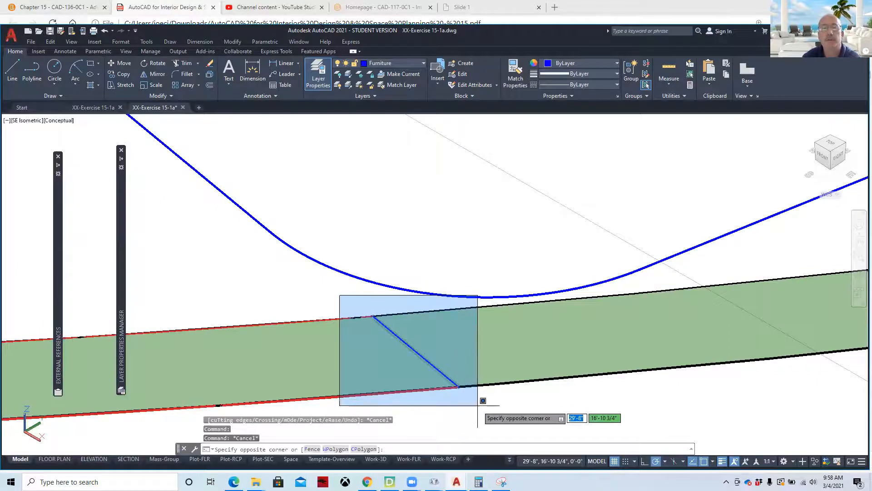
pyautogui.click(477, 395)
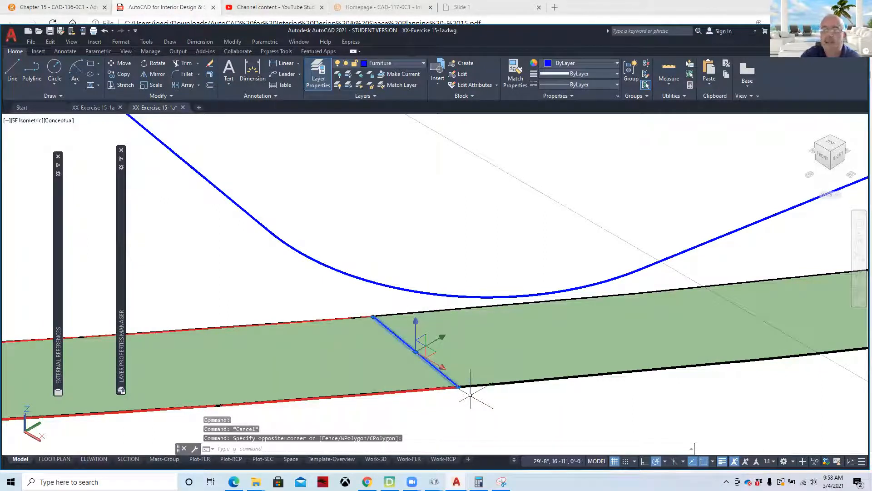
pyautogui.press('Delete')
# Create a region from the left-hand cushion's closed blue outline, including all straight edges and rounded corners
pyautogui.scroll(-5, 399, 346)
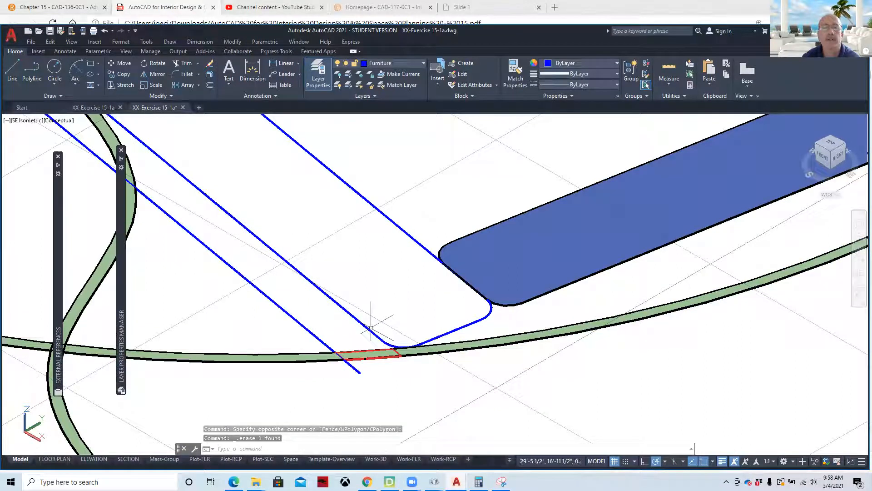
pyautogui.scroll(-3, 313, 235)
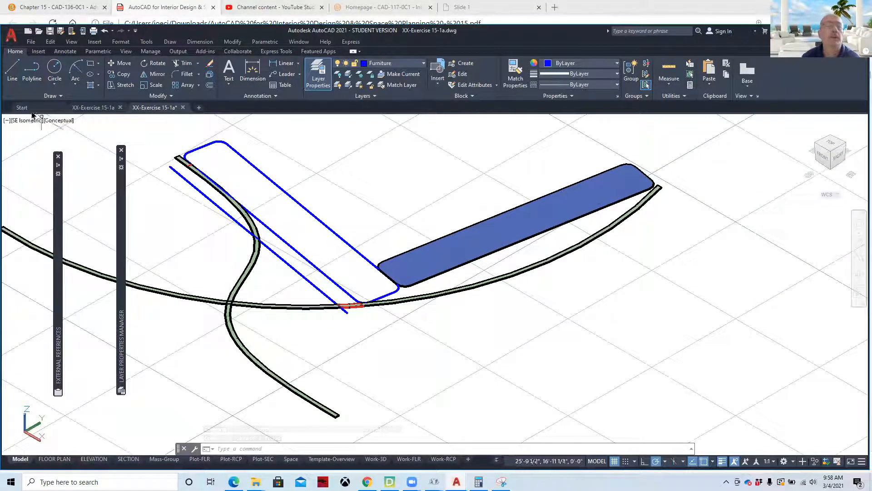
pyautogui.click(53, 96)
pyautogui.click(8, 121)
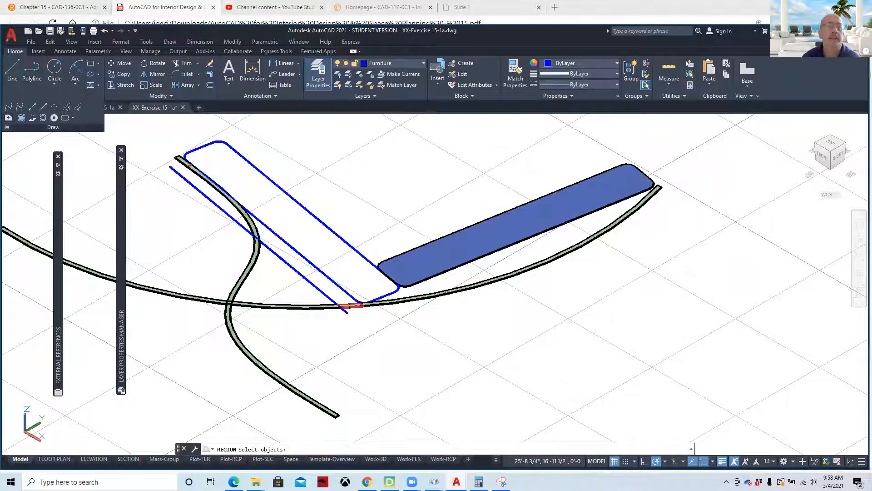
pyautogui.click(236, 129)
pyautogui.click(211, 147)
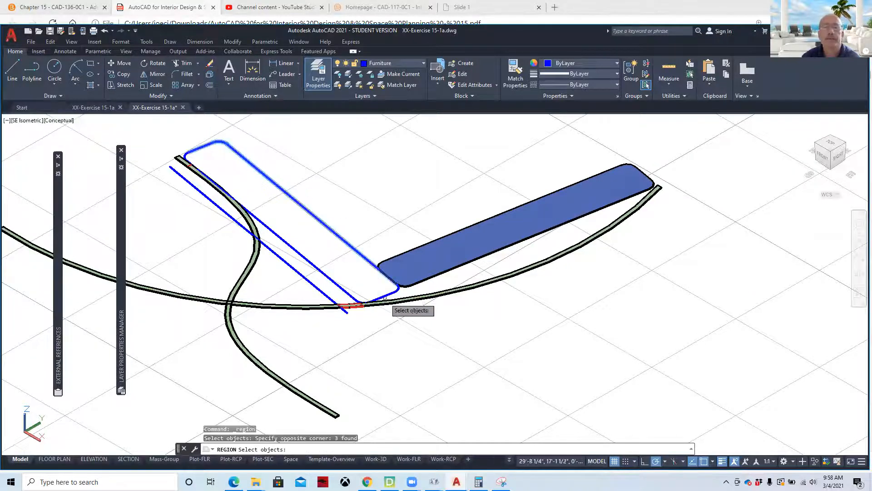
pyautogui.scroll(5, 389, 296)
pyautogui.click(463, 234)
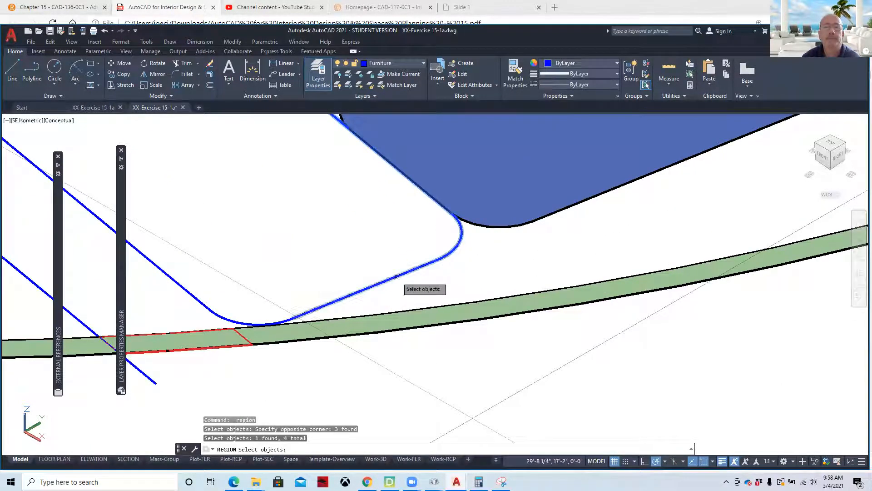
pyautogui.click(342, 301)
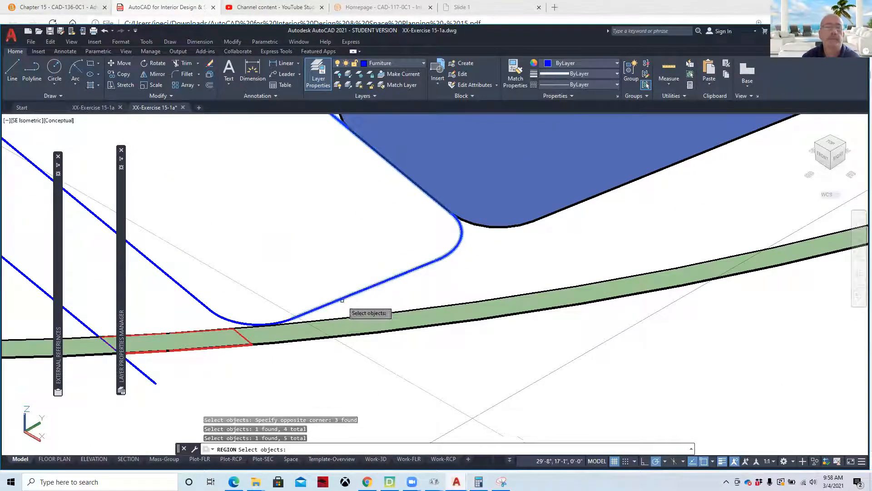
pyautogui.click(286, 320)
pyautogui.click(198, 299)
pyautogui.scroll(-5, 236, 267)
pyautogui.moveTo(174, 211); pyautogui.dragTo(549, 374, button='middle')
pyautogui.scroll(5, 358, 253)
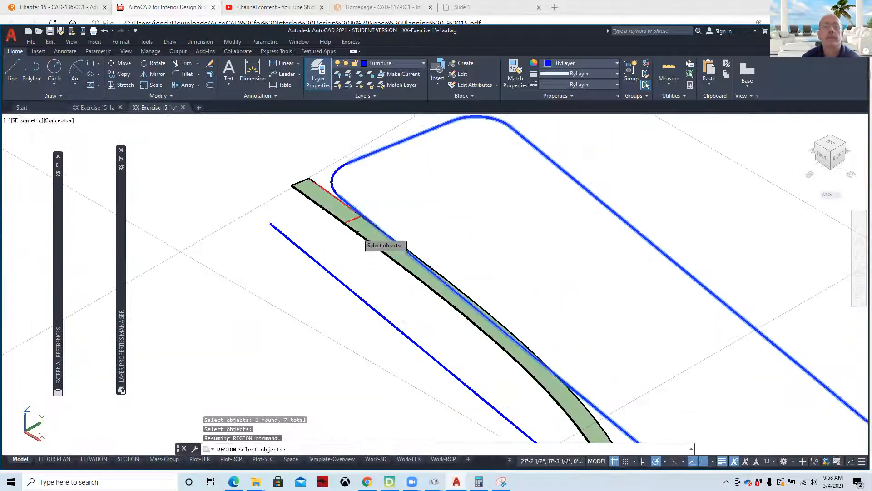
pyautogui.click(336, 176)
pyautogui.press('Return')
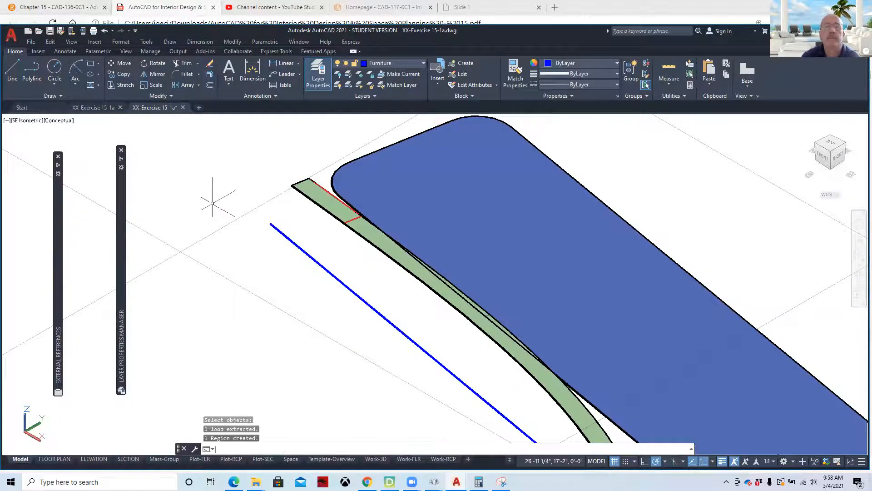
# Move the remaining straight blue line beside the left-hand cushion to the layer named off
pyautogui.scroll(-4, 245, 204)
pyautogui.moveTo(356, 228); pyautogui.dragTo(355, 250, button='middle')
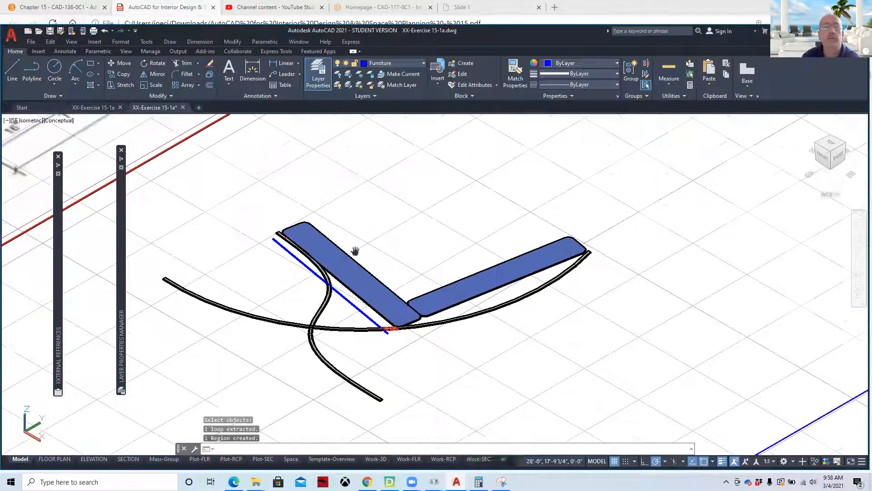
pyautogui.click(332, 286)
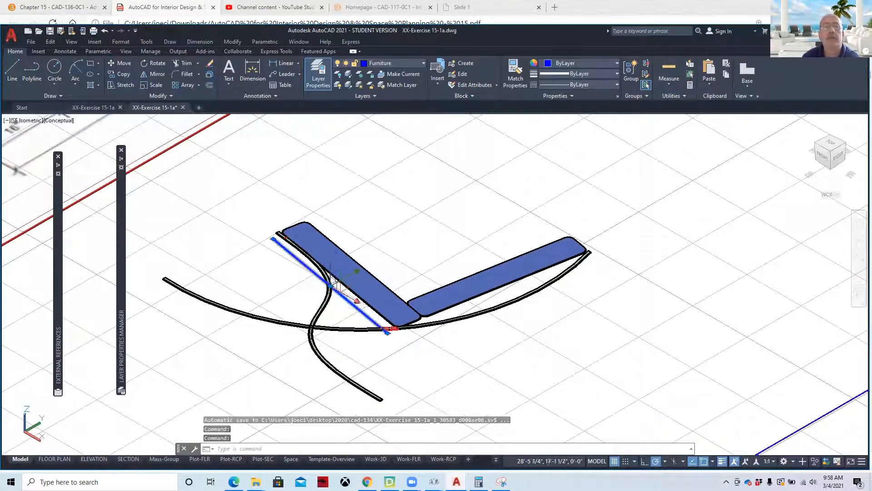
pyautogui.click(406, 64)
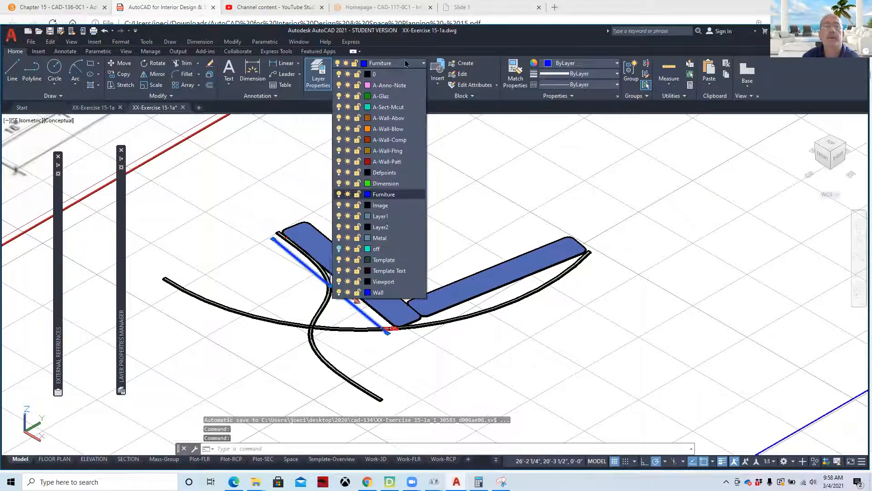
pyautogui.click(387, 254)
pyautogui.click(492, 249)
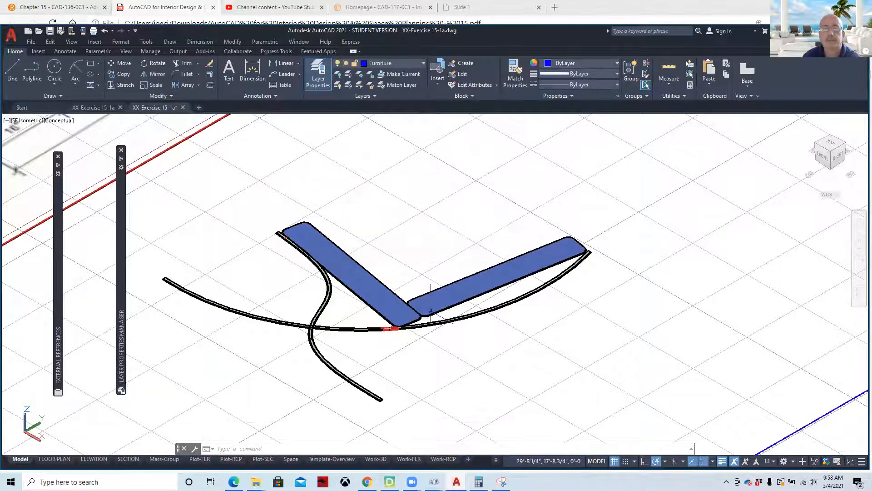
# Save the drawing under the new name JC-Exercise 15-1a in the joes chair folder
pyautogui.click(28, 43)
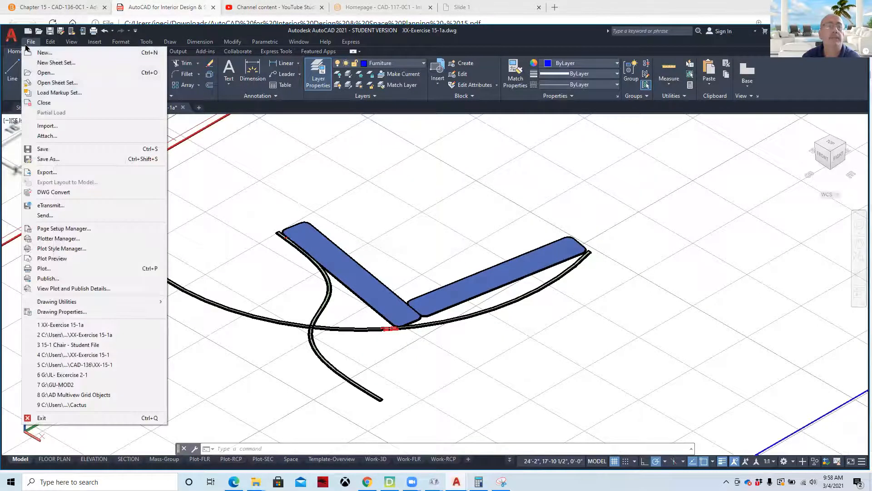
pyautogui.click(47, 159)
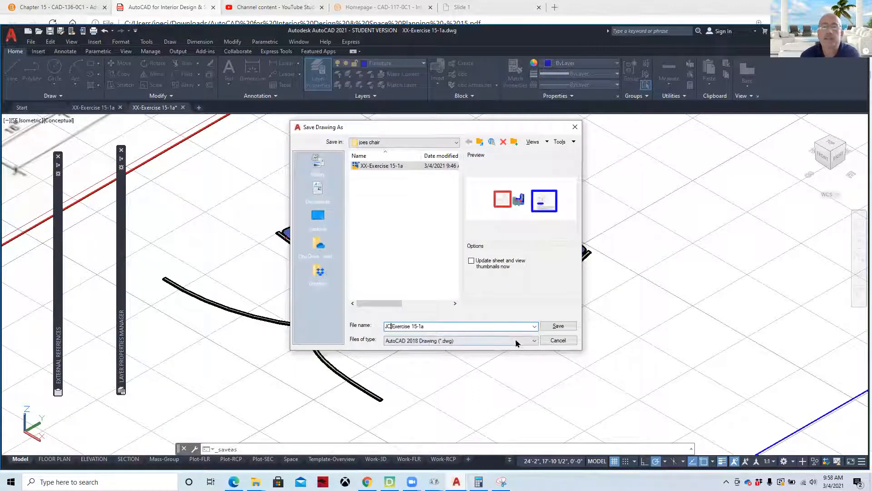
pyautogui.click(558, 326)
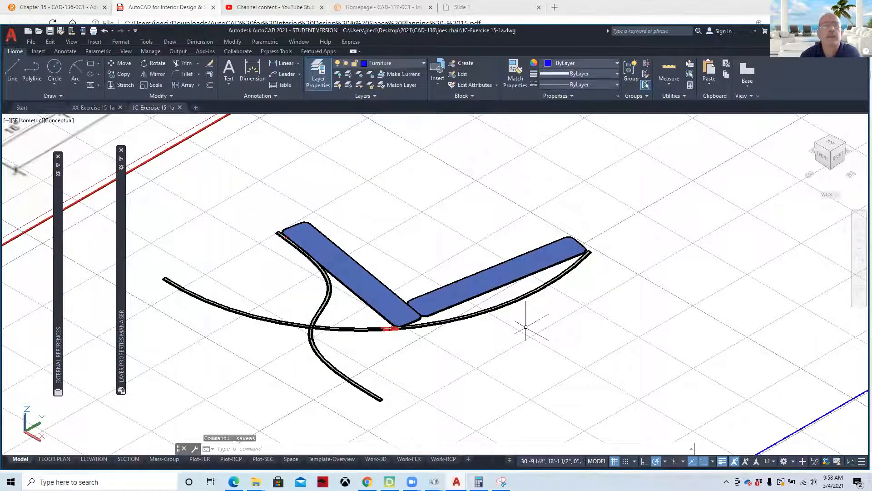
# Check Figure 15-5 in the Chapter 15 textbook PDF for the extrusion heights and return to the JC-Exercise 15-1a drawing in AutoCAD
pyautogui.click(192, 8)
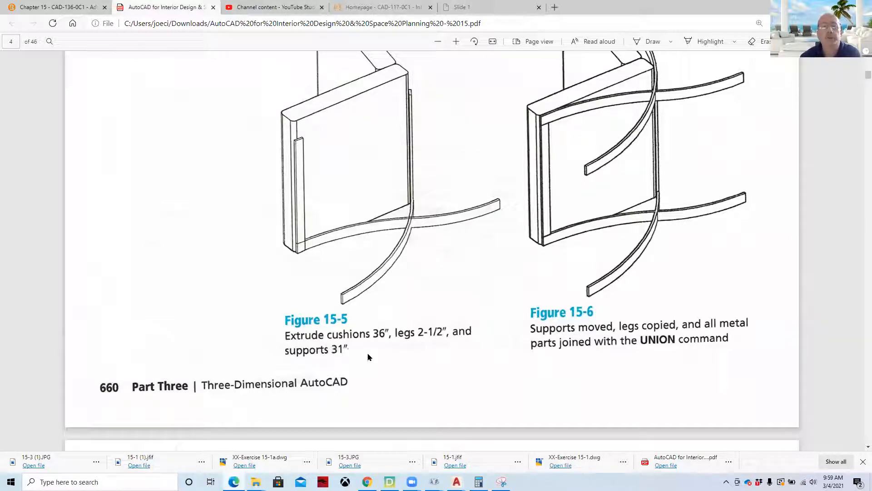
pyautogui.moveTo(457, 481)
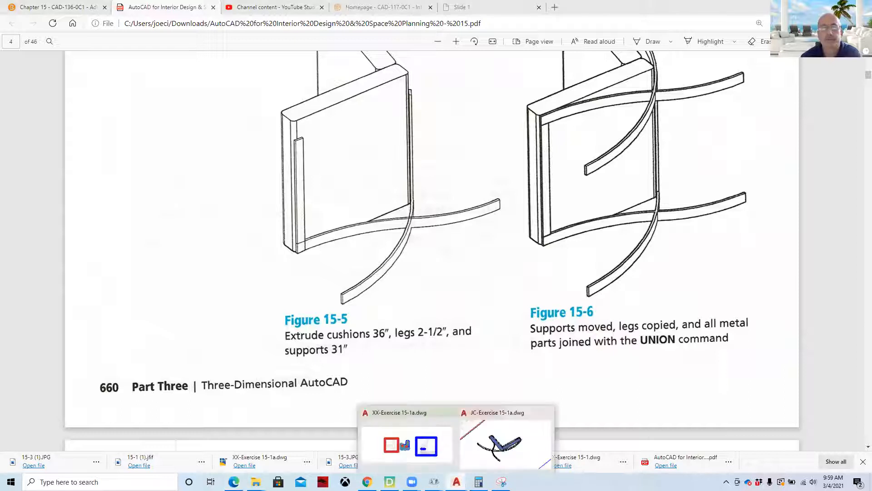
pyautogui.click(503, 456)
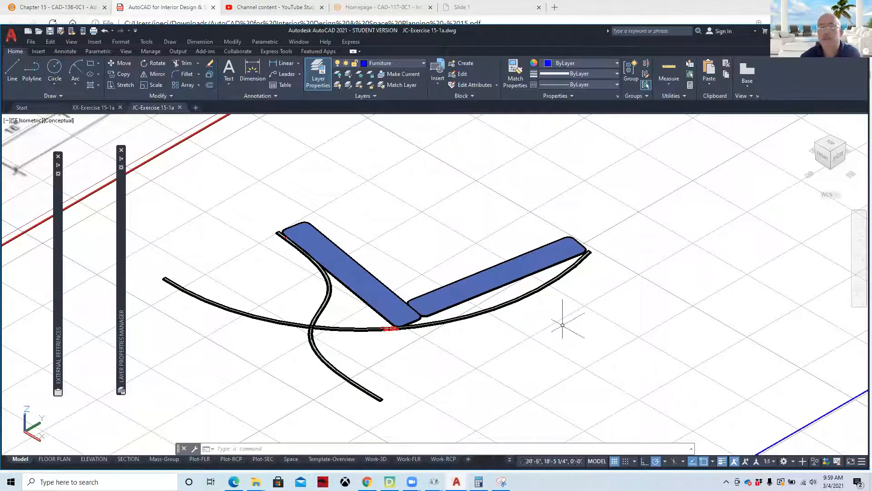
# Switch the workspace to 3D Modeling and show the menu bar
pyautogui.click(784, 461)
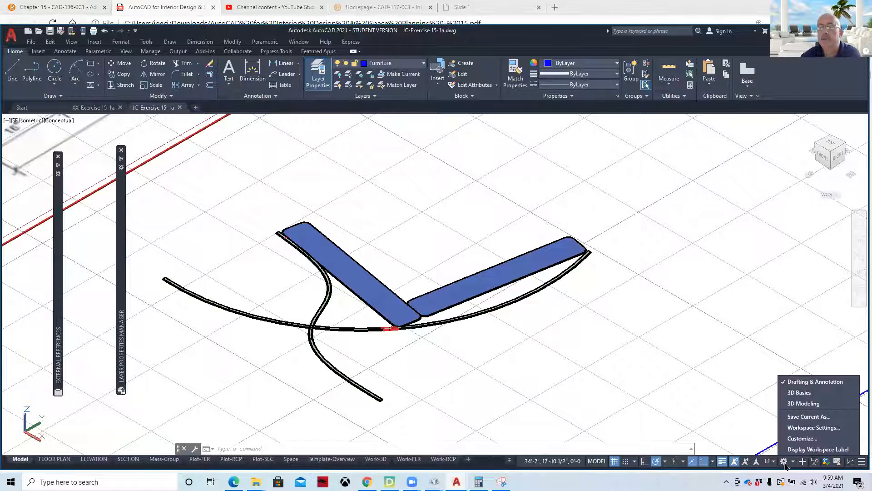
pyautogui.click(802, 403)
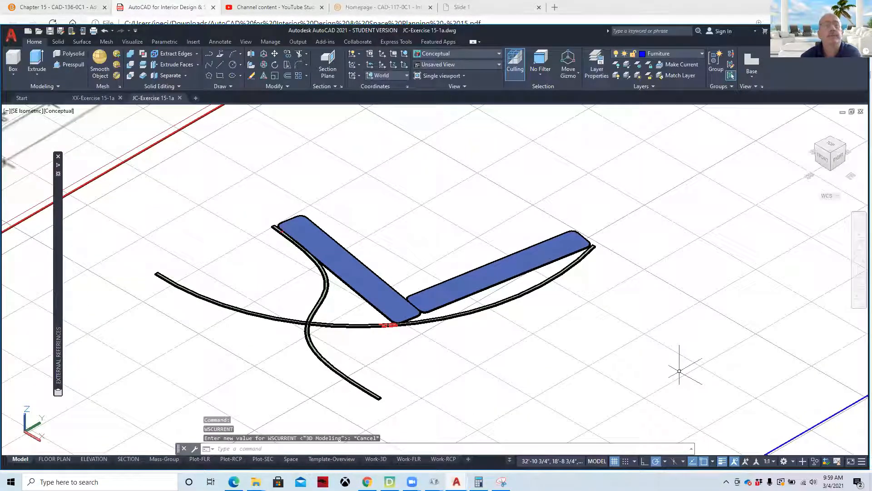
pyautogui.click(136, 30)
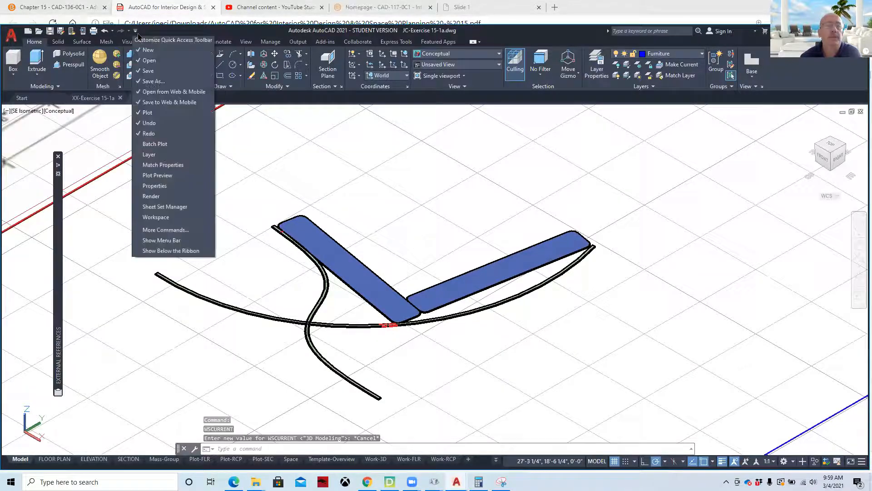
pyautogui.click(160, 241)
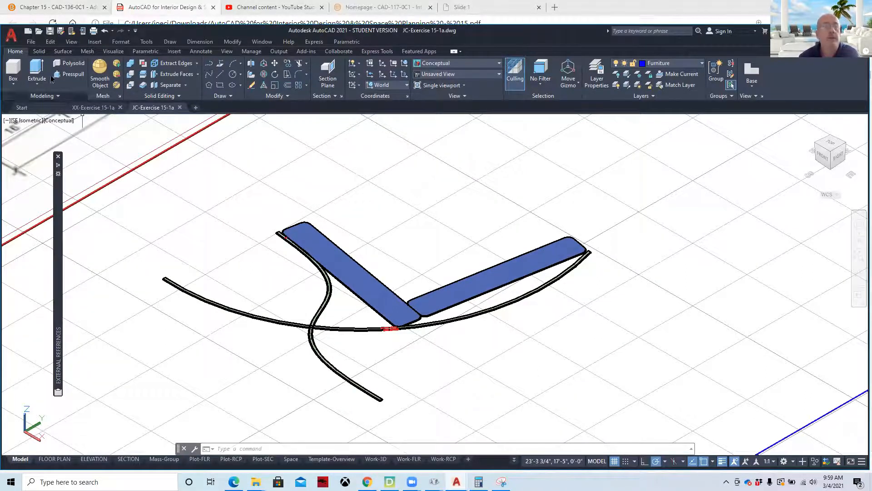
# Extrude the right-hand cushion region to a height of 36 inches
pyautogui.click(37, 72)
pyautogui.click(499, 270)
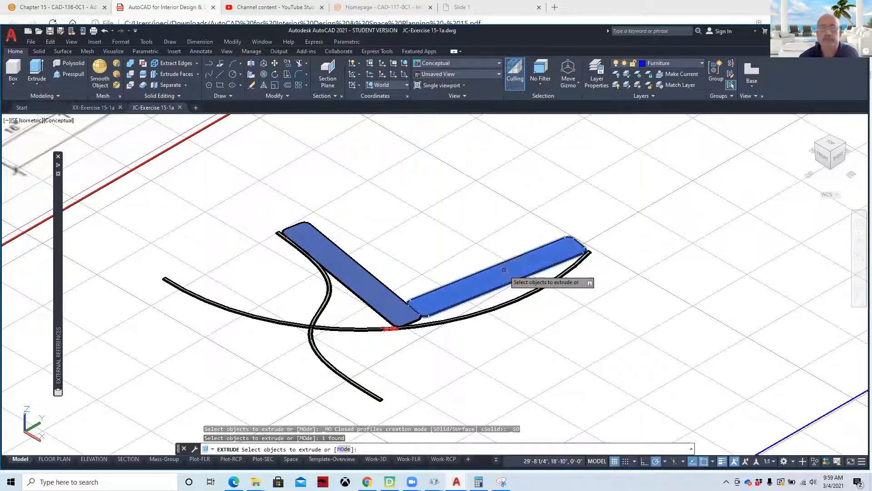
pyautogui.press('Return')
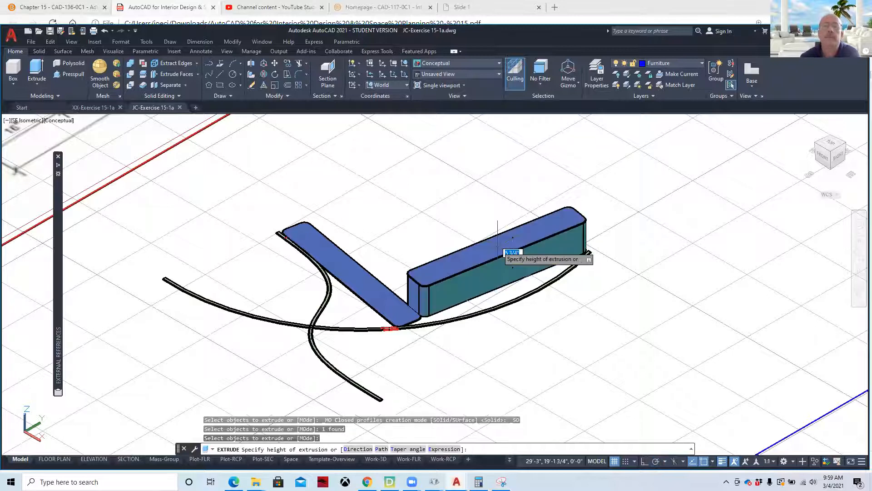
pyautogui.write('3')
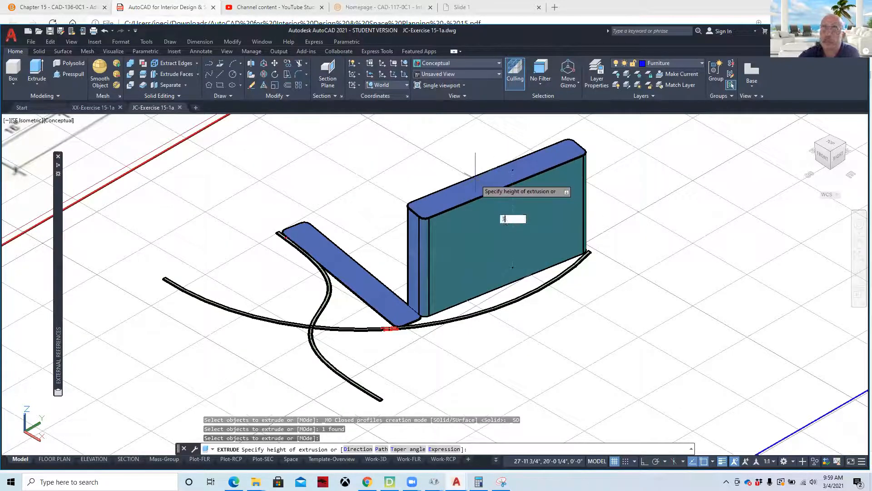
pyautogui.write('6')
pyautogui.press('Return')
# Extrude the left-hand cushion region to a height of 36 inches
pyautogui.rightClick(305, 189)
pyautogui.click(327, 192)
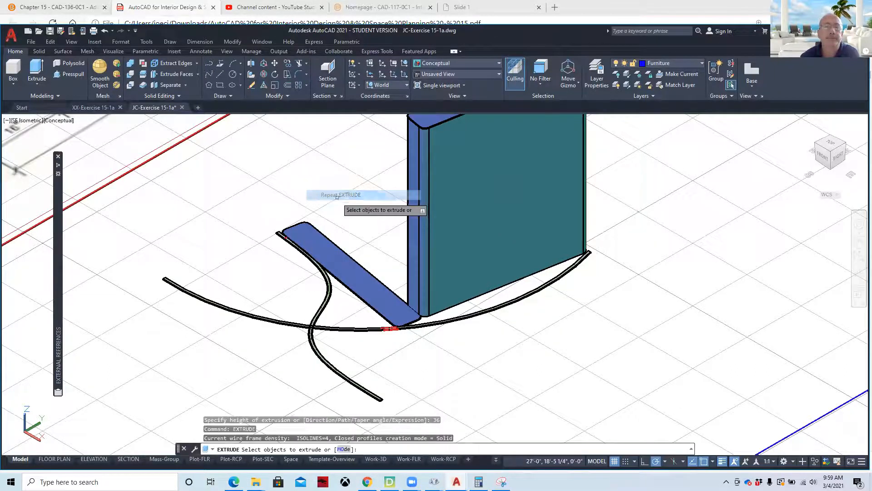
pyautogui.click(324, 243)
pyautogui.press('Return')
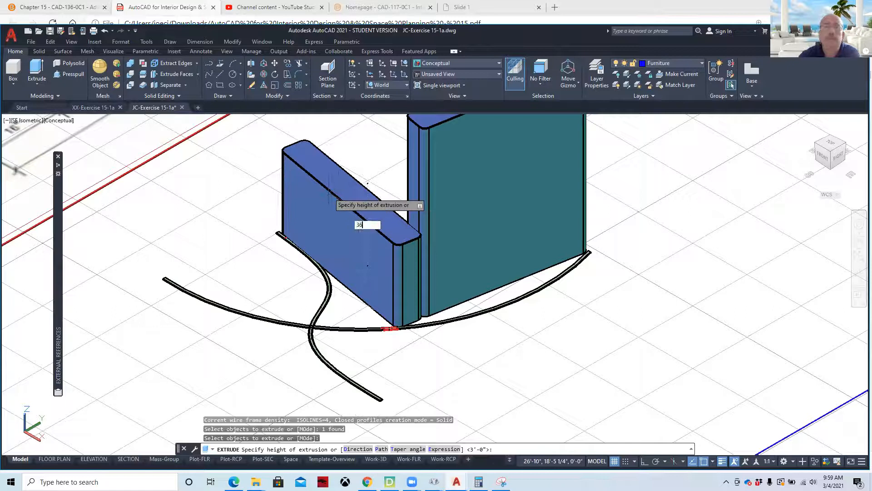
pyautogui.press('Return')
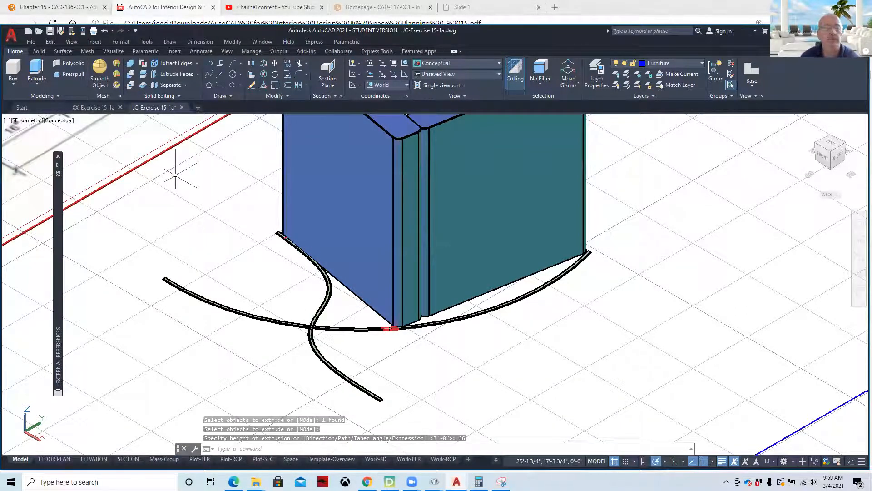
pyautogui.press('Escape')
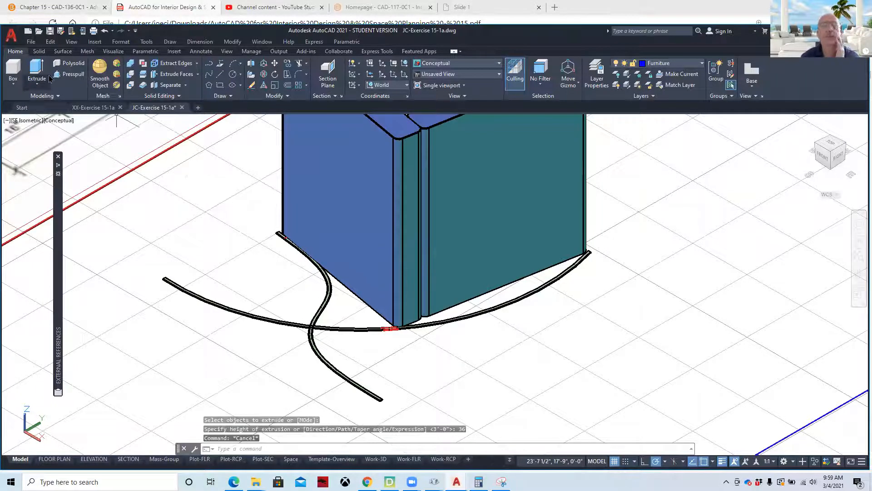
# Make Metal the current layer and extrude the S-shaped metal leg 2.5 inches
pyautogui.click(700, 64)
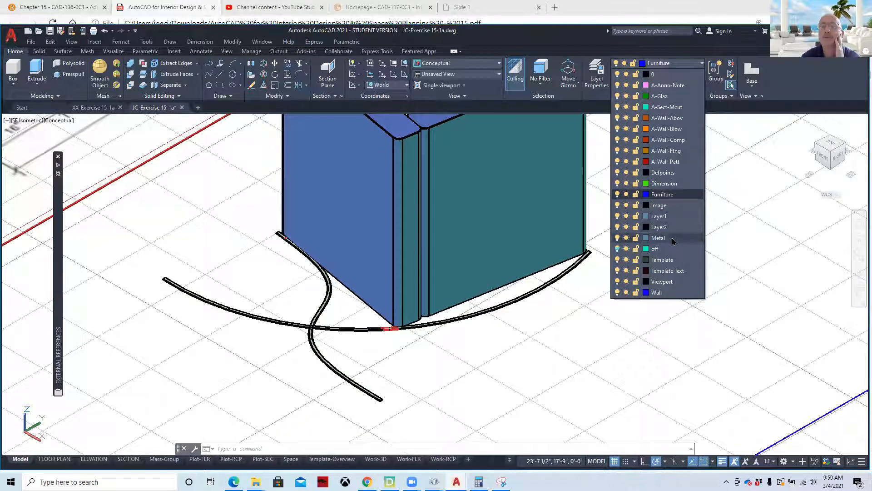
pyautogui.click(658, 238)
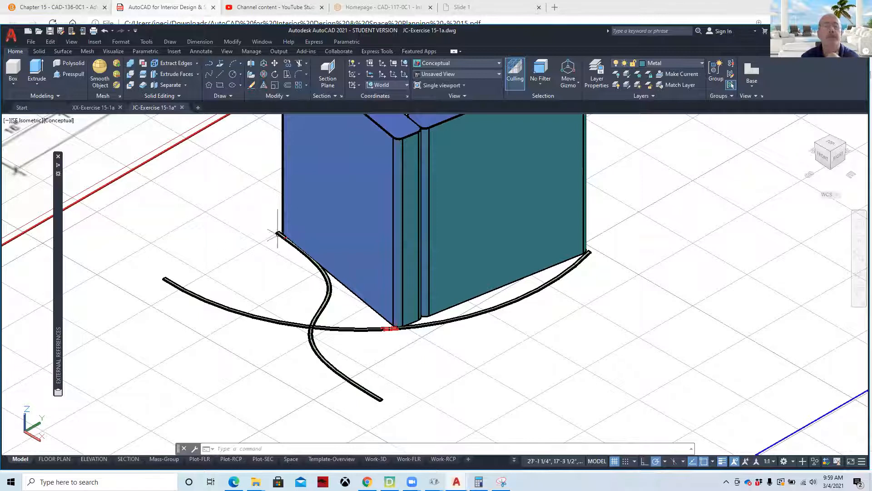
pyautogui.click(39, 74)
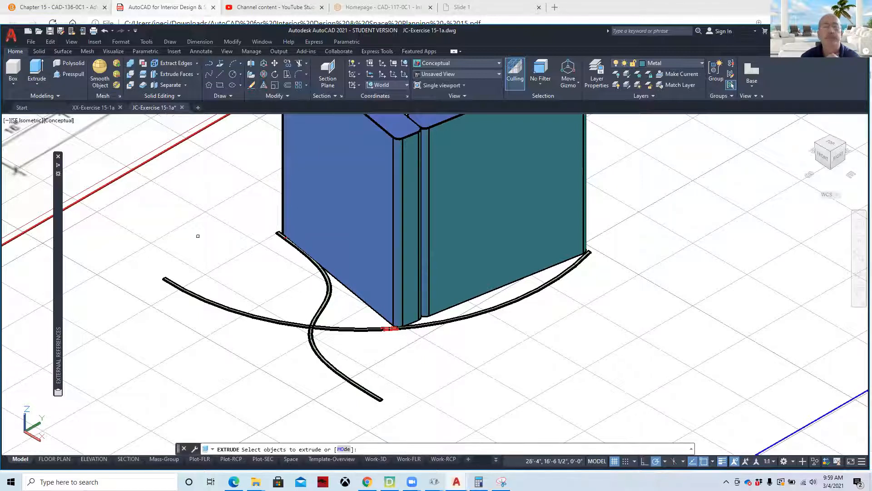
pyautogui.click(324, 303)
pyautogui.press('Return')
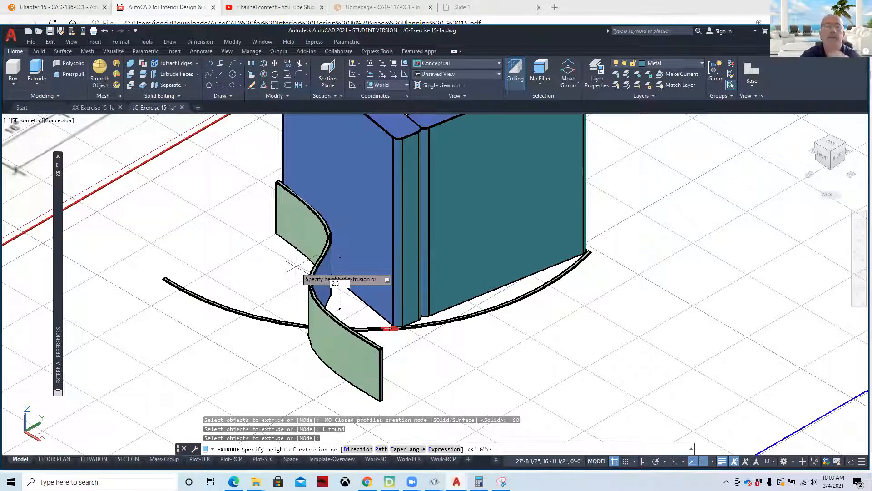
pyautogui.press('Return')
# Extrude the long curved metal leg to a height of 2.5 inches
pyautogui.rightClick(182, 221)
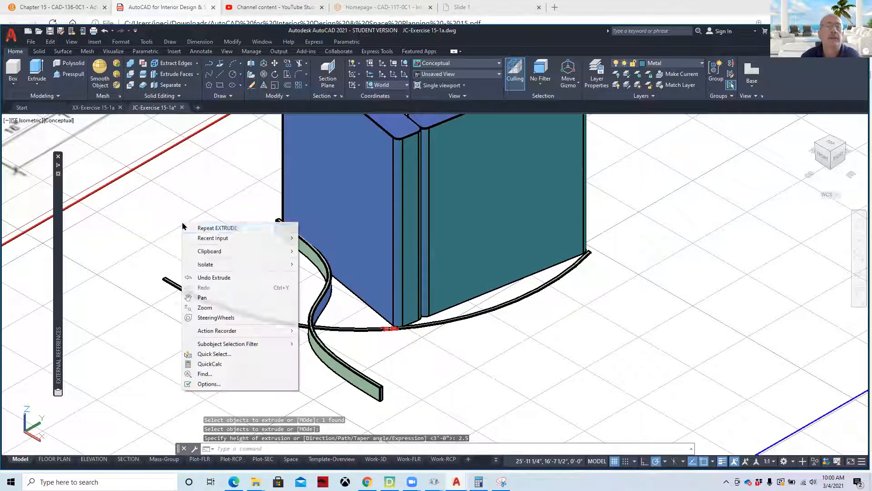
pyautogui.click(215, 229)
pyautogui.click(207, 299)
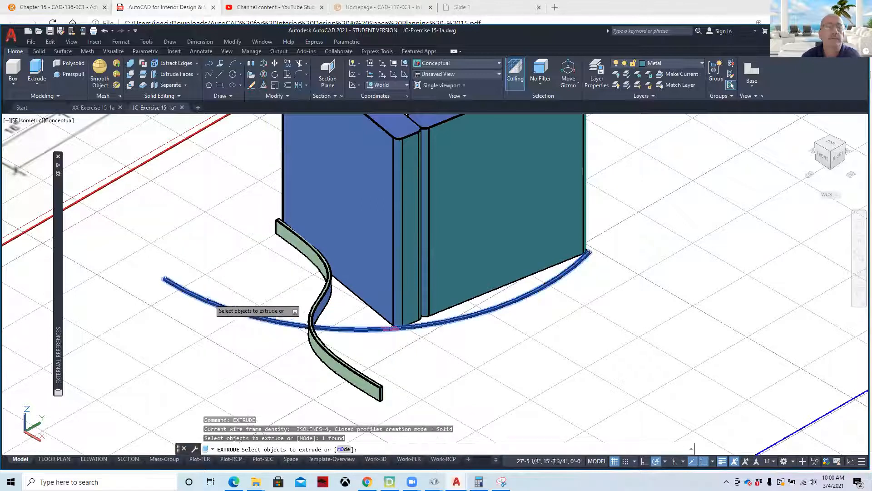
pyautogui.press('Return')
pyautogui.write('2.5')
pyautogui.press('Return')
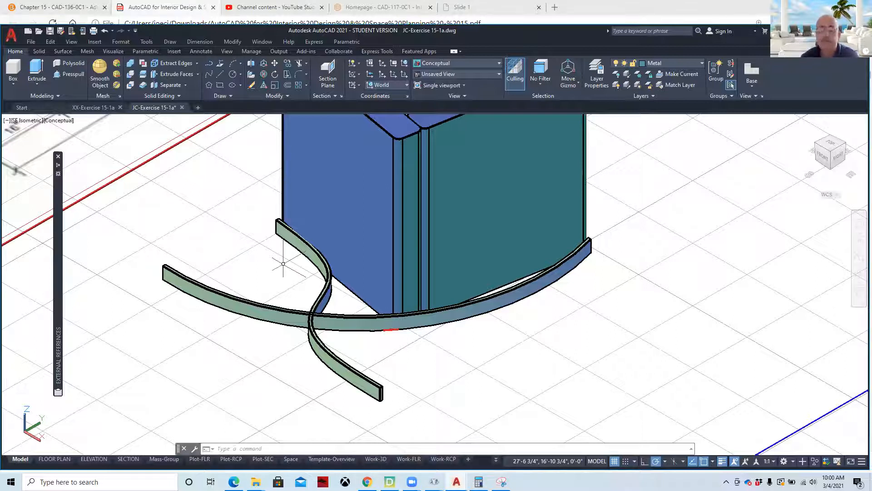
# Switch the visual style to 2D Wireframe to expose the support outline at the rear end of the S-shaped leg
pyautogui.click(64, 124)
pyautogui.click(86, 142)
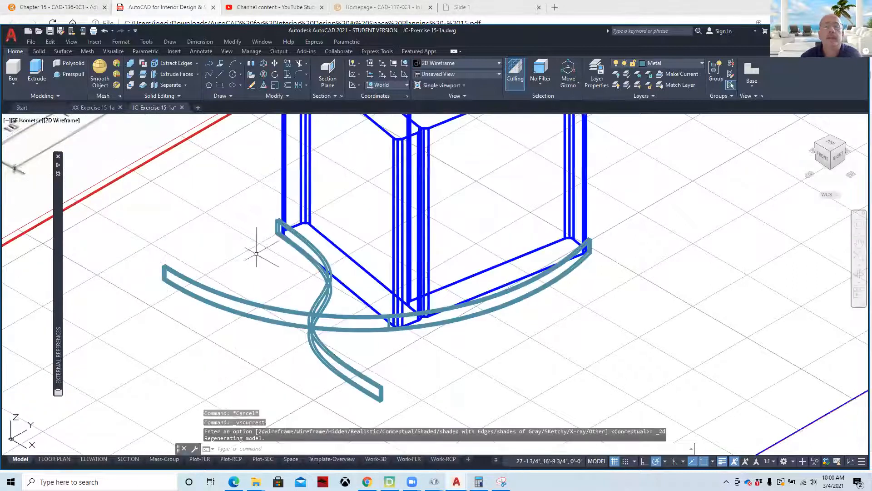
pyautogui.scroll(4, 318, 202)
pyautogui.scroll(4, 355, 185)
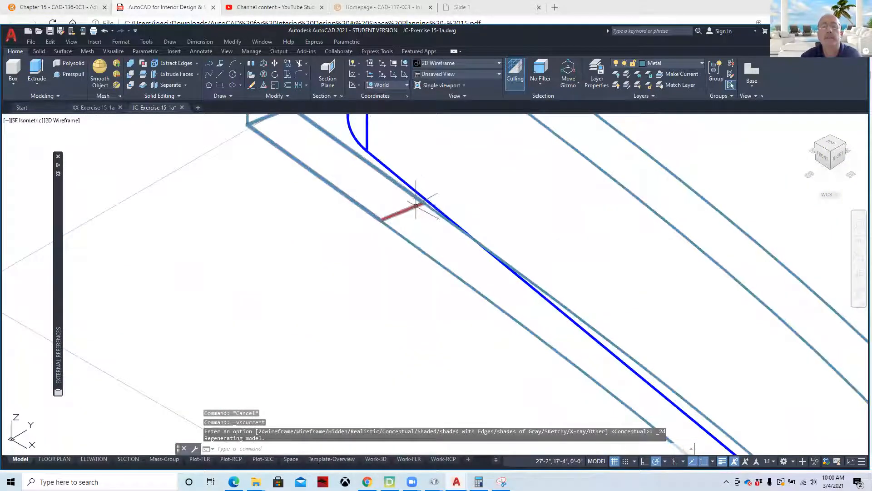
pyautogui.scroll(-4, 360, 249)
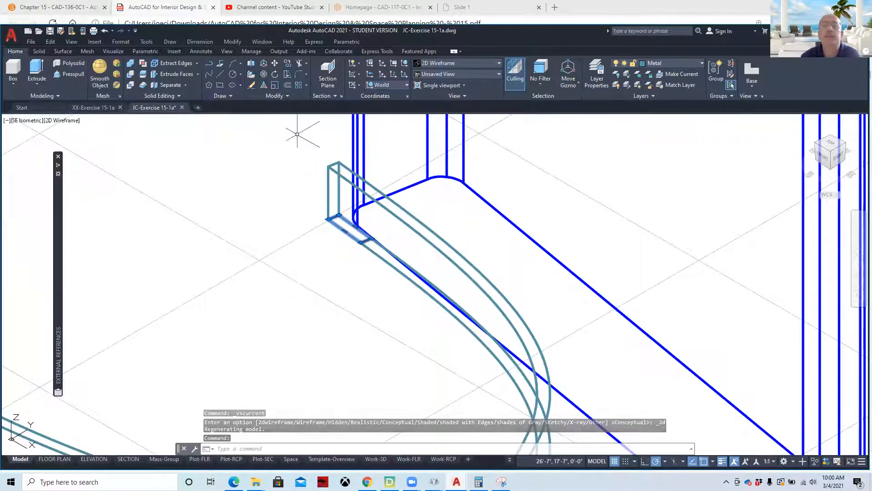
pyautogui.click(579, 84)
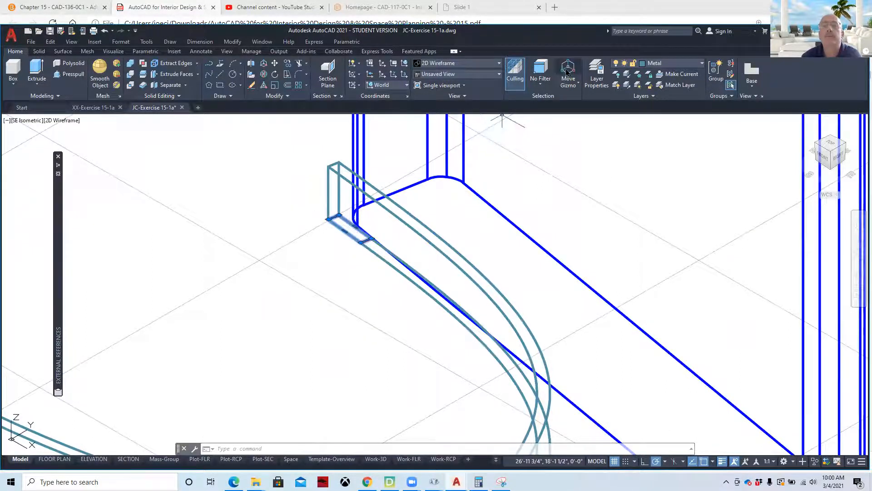
pyautogui.moveTo(365, 243)
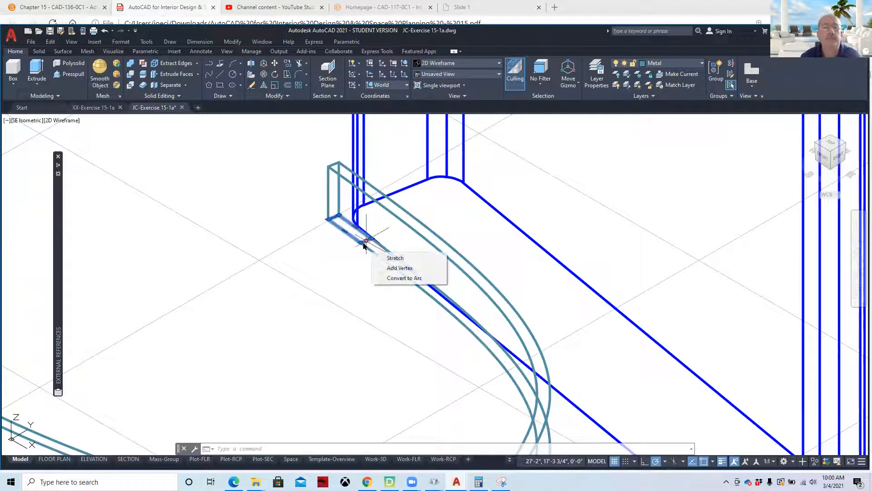
pyautogui.press('Escape')
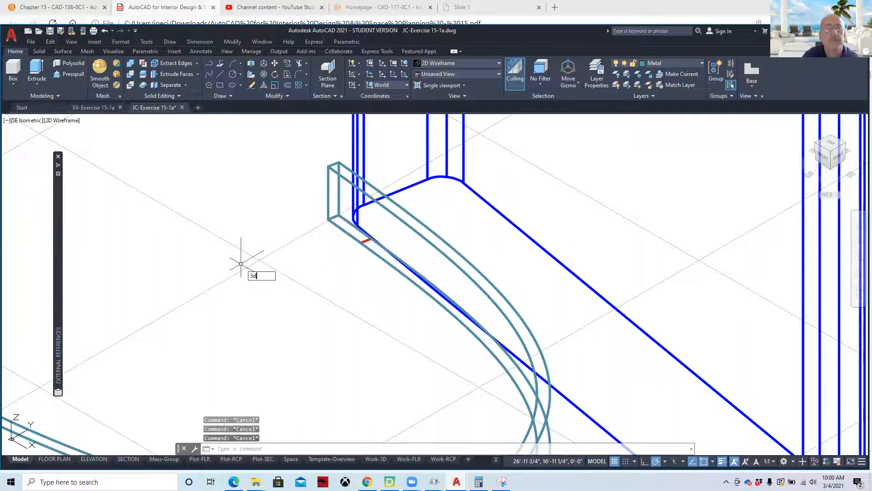
# Use 3D Move to raise the support outline at the S-shaped leg's end from the leg's bottom corner to its top corner
pyautogui.press('Down')
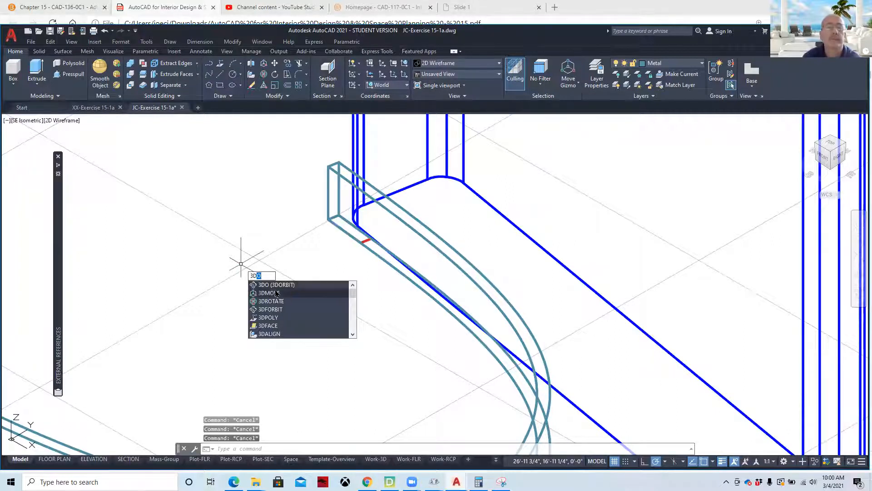
pyautogui.press('Return')
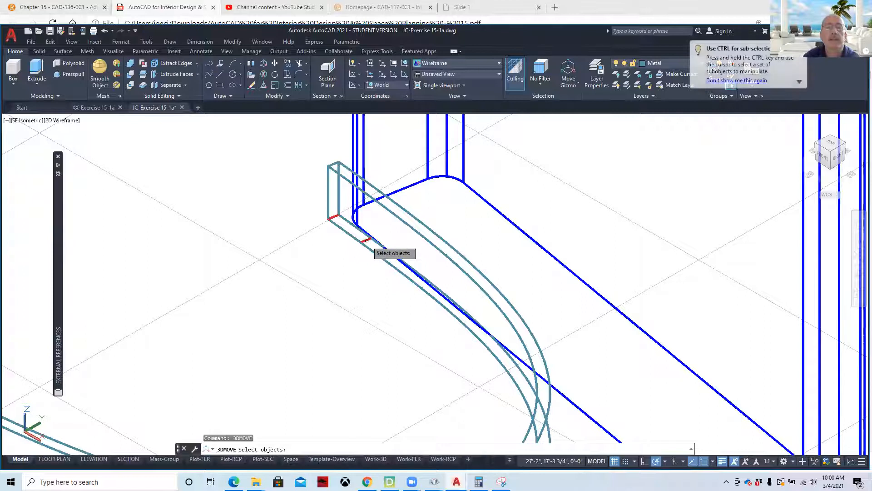
pyautogui.click(367, 240)
pyautogui.press('Return')
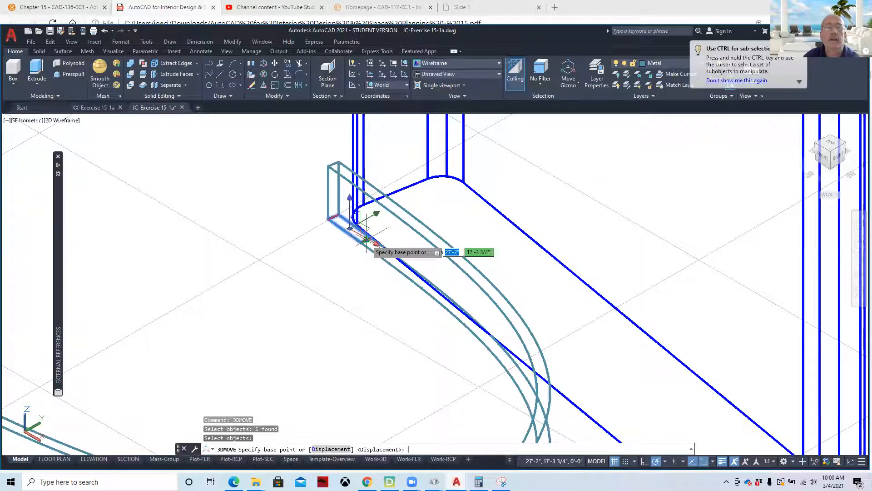
pyautogui.click(328, 195)
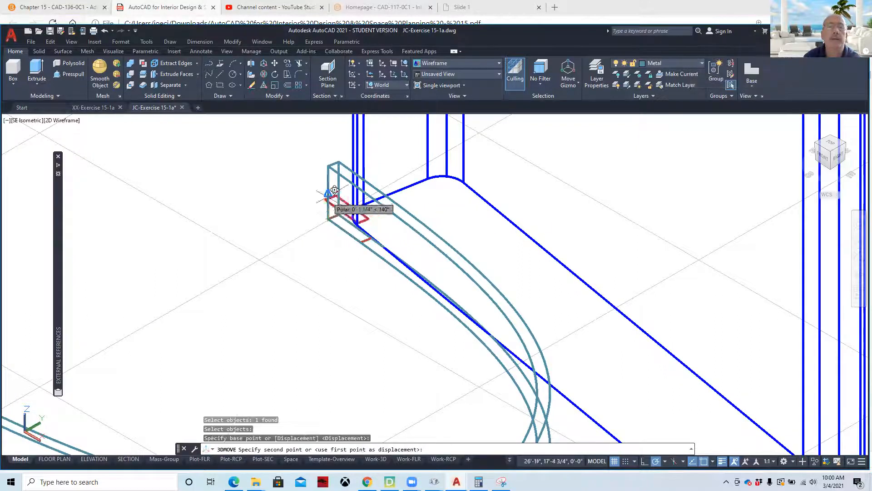
pyautogui.click(328, 166)
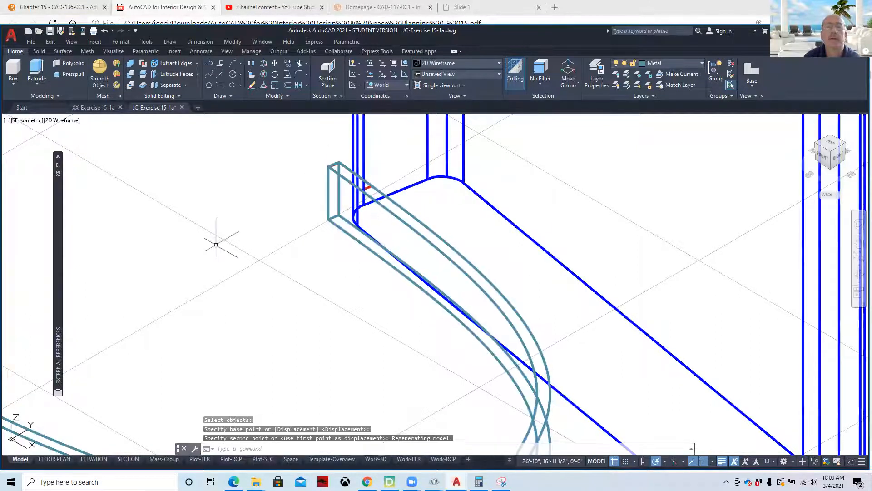
pyautogui.press('Escape')
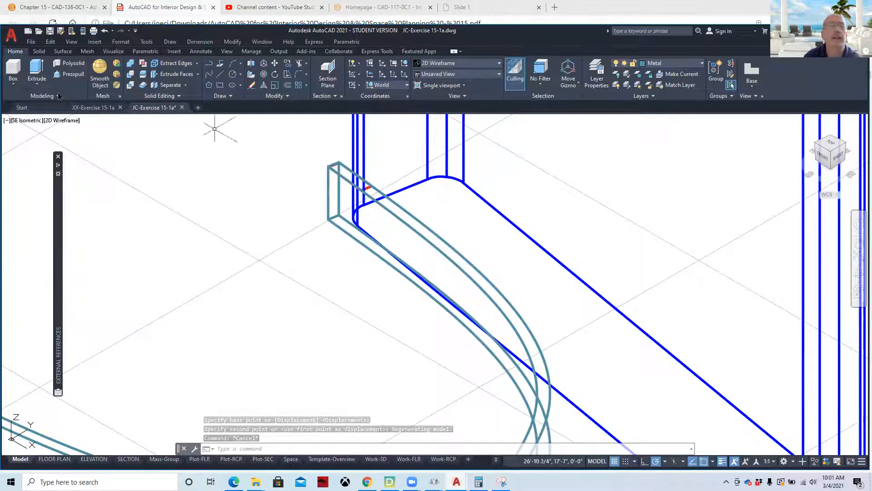
# Extrude the raised support outline on the S-shaped leg 31 inches upward, checking the support height in the textbook PDF
pyautogui.click(37, 70)
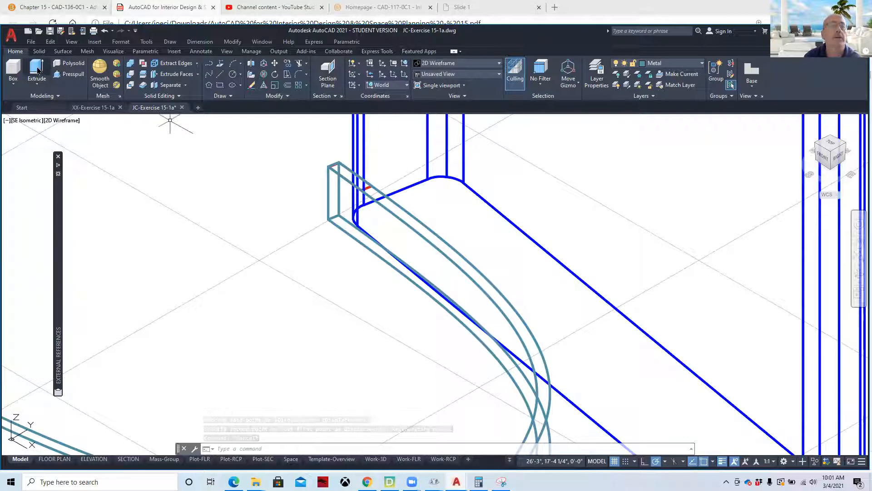
pyautogui.click(369, 188)
pyautogui.click(318, 204)
pyautogui.click(317, 204)
pyautogui.click(241, 147)
pyautogui.press('Return')
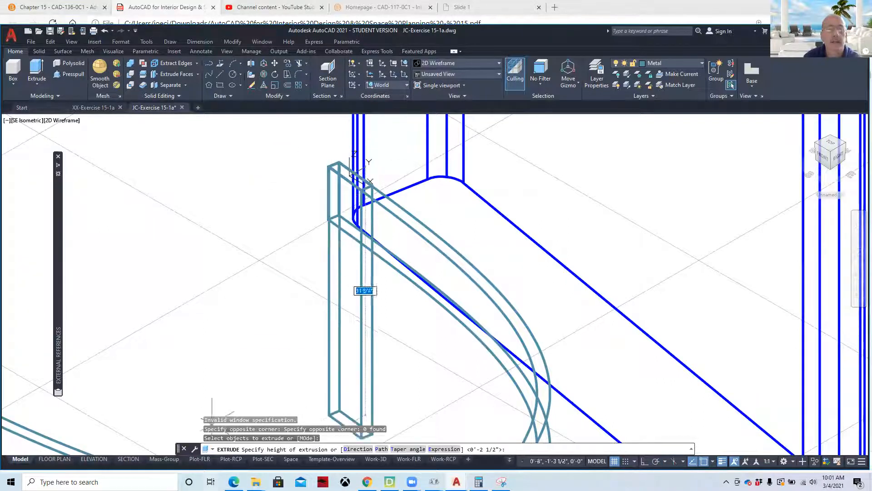
pyautogui.click(148, 7)
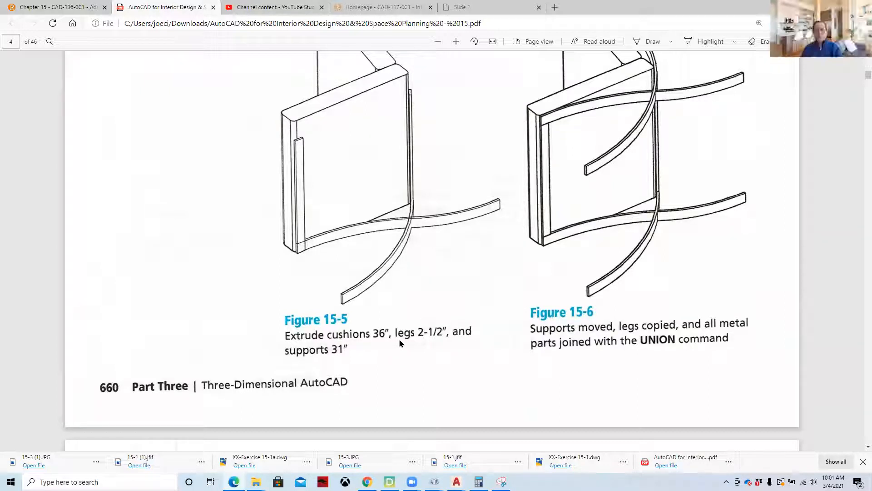
pyautogui.click(457, 474)
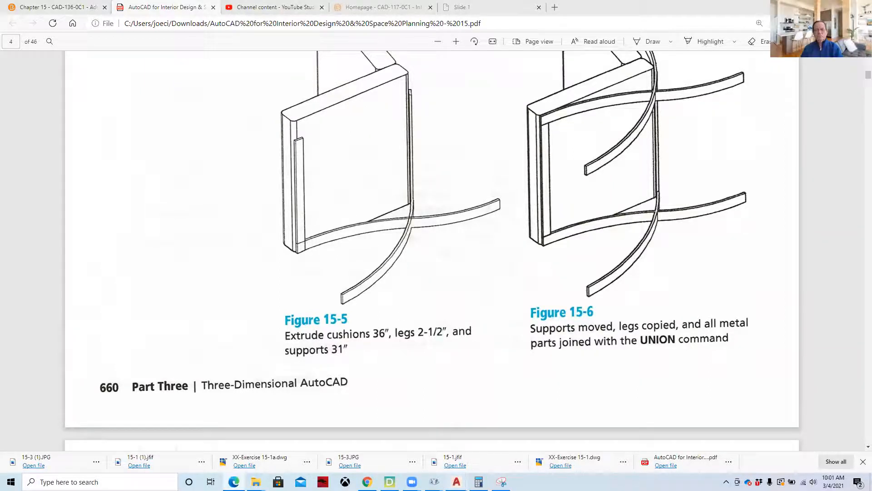
pyautogui.click(513, 436)
pyautogui.scroll(-6, 400, 177)
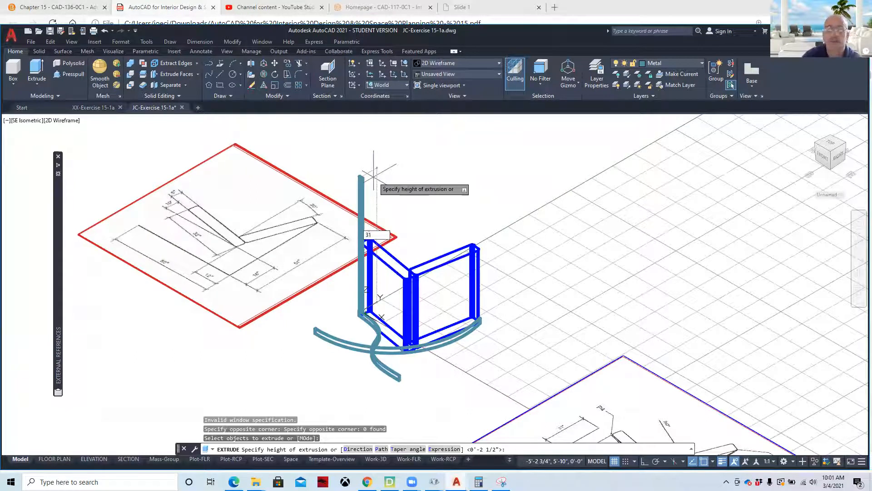
pyautogui.press('Return')
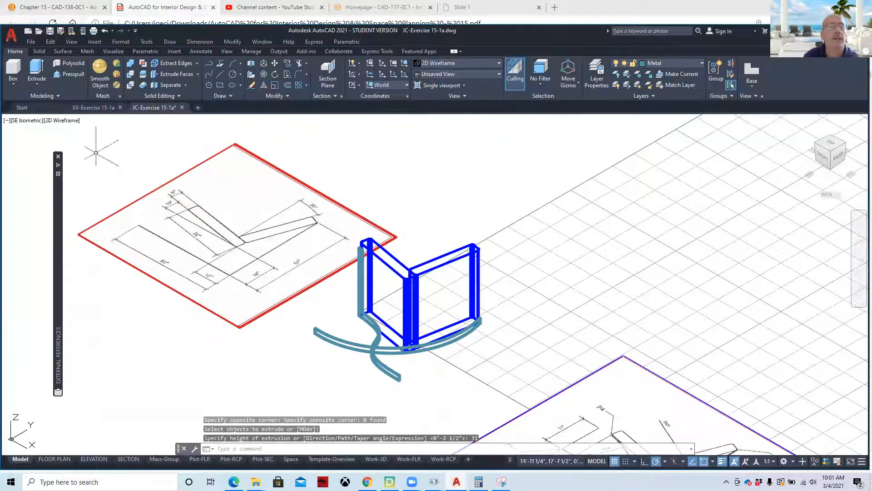
# Use 3D Move to raise the support outline on the long curved leg 2.5 inches along the Z axis
pyautogui.scroll(8, 409, 355)
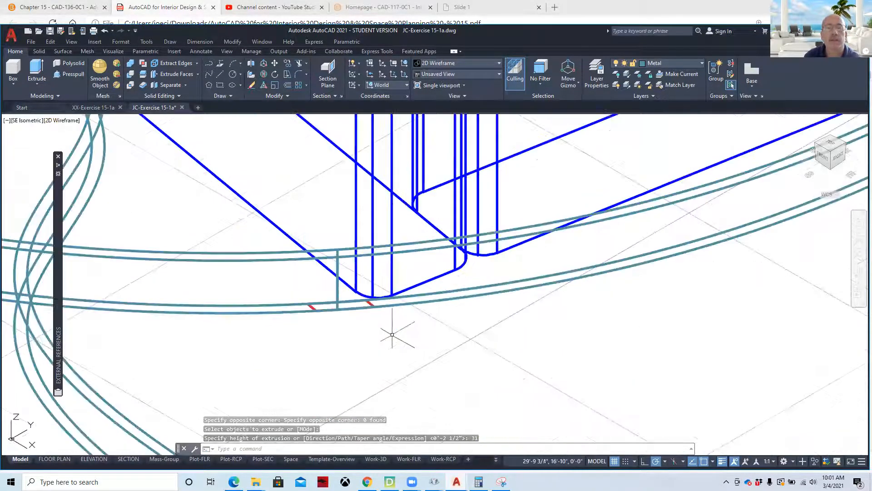
pyautogui.scroll(2, 344, 322)
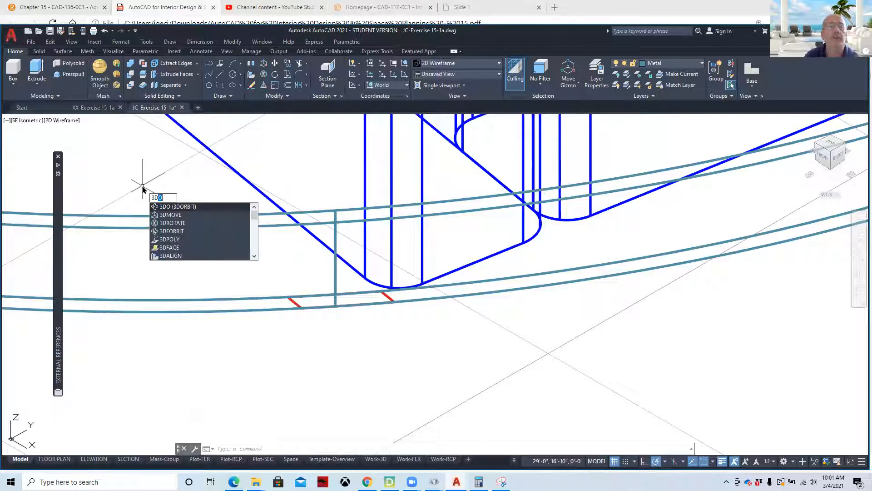
pyautogui.click(175, 214)
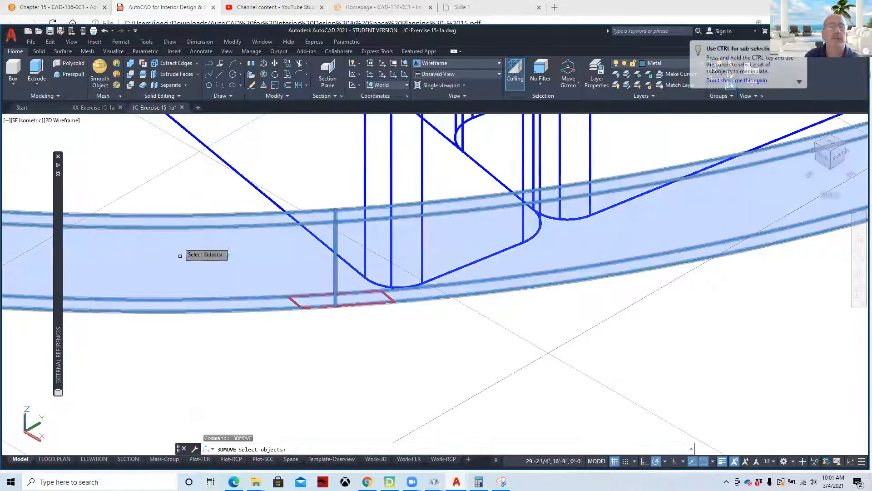
pyautogui.click(295, 302)
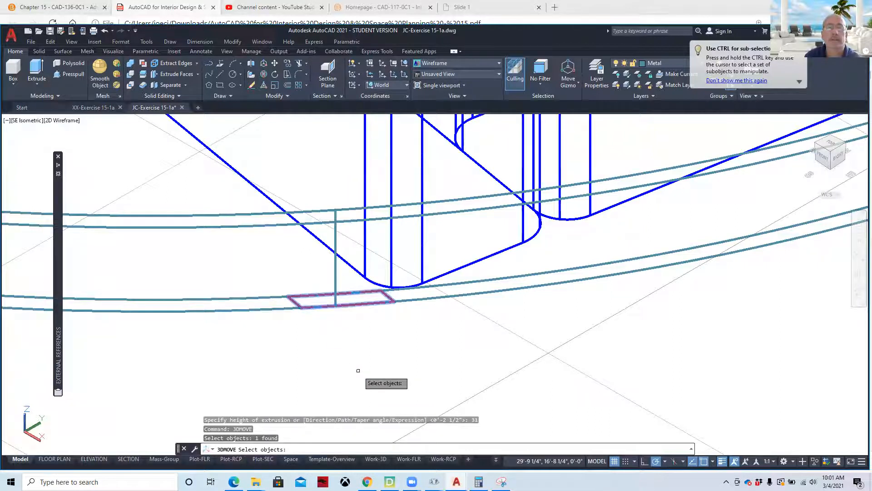
pyautogui.press('Return')
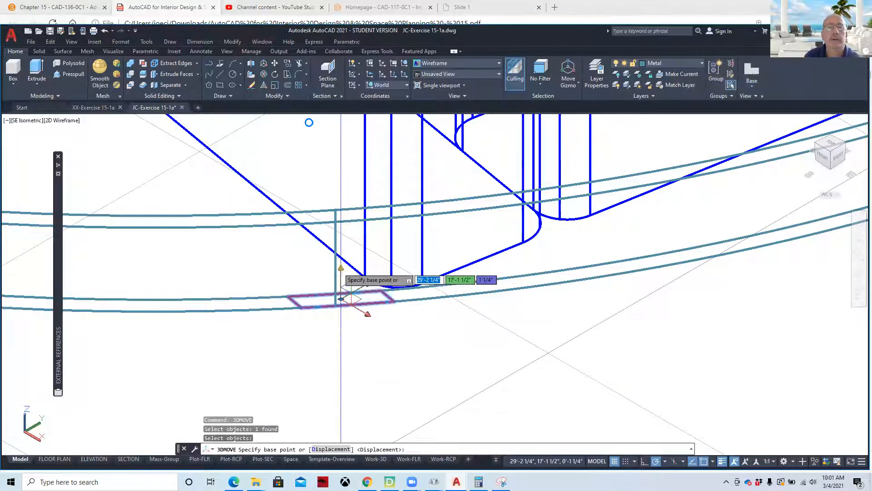
pyautogui.click(341, 299)
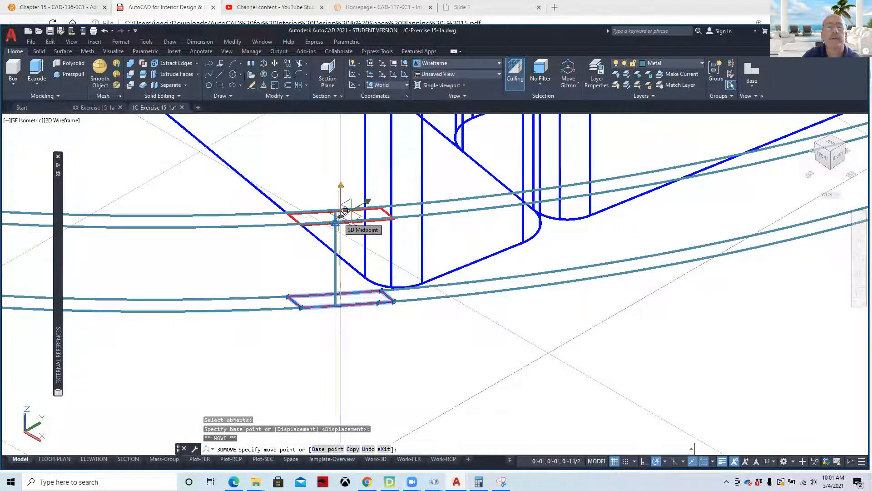
pyautogui.write('2.')
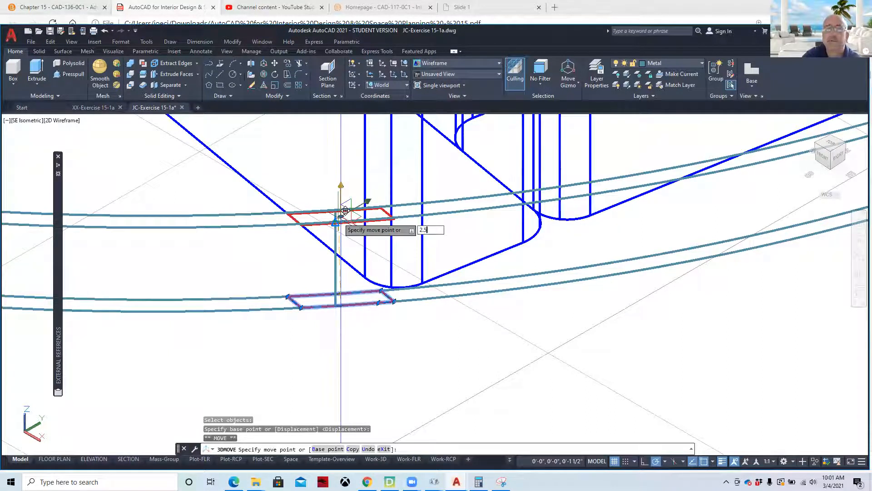
pyautogui.write('5')
pyautogui.press('Return')
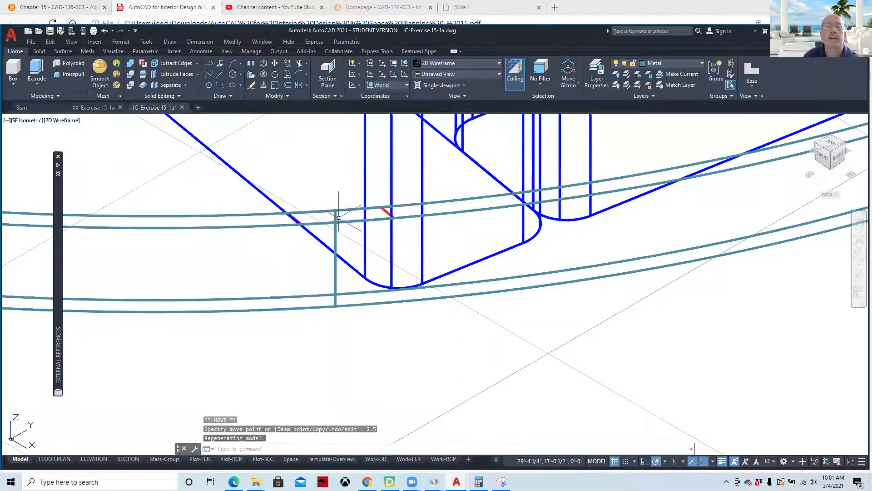
# Extrude the raised support outline on the long curved leg 31 inches upward
pyautogui.click(38, 72)
pyautogui.click(387, 211)
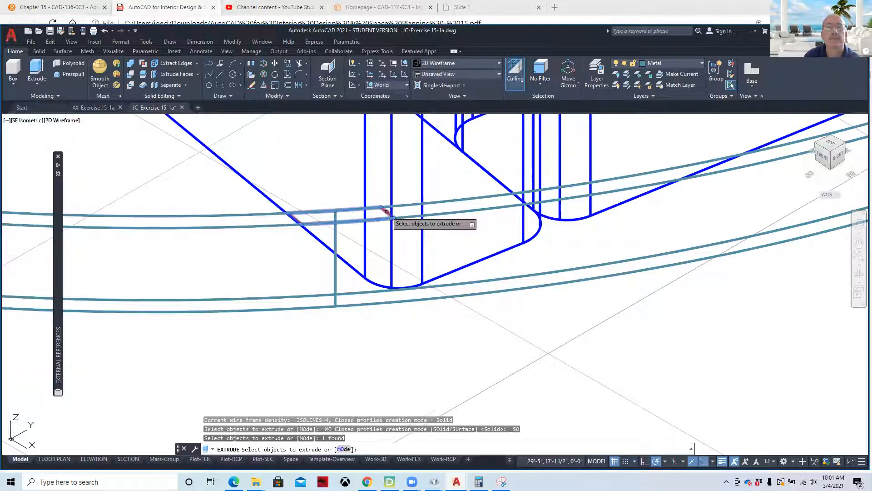
pyautogui.press('Return')
pyautogui.scroll(-4, 372, 159)
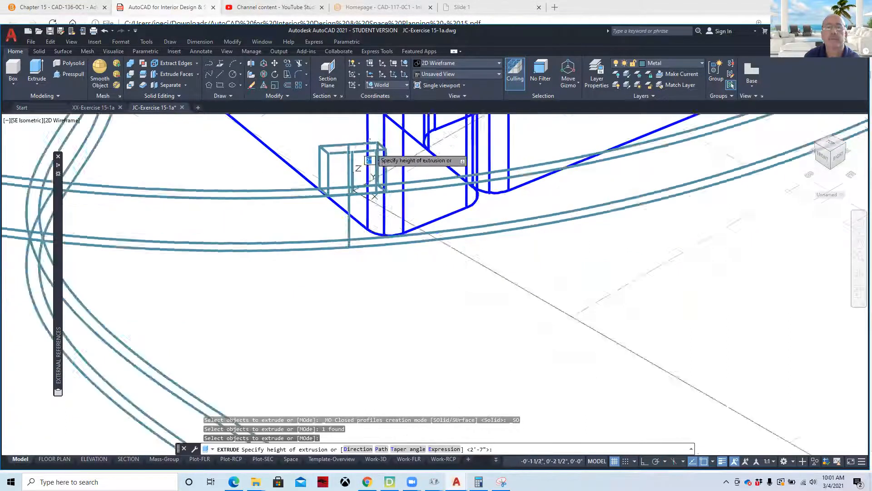
pyautogui.moveTo(371, 159); pyautogui.dragTo(359, 380, button='middle')
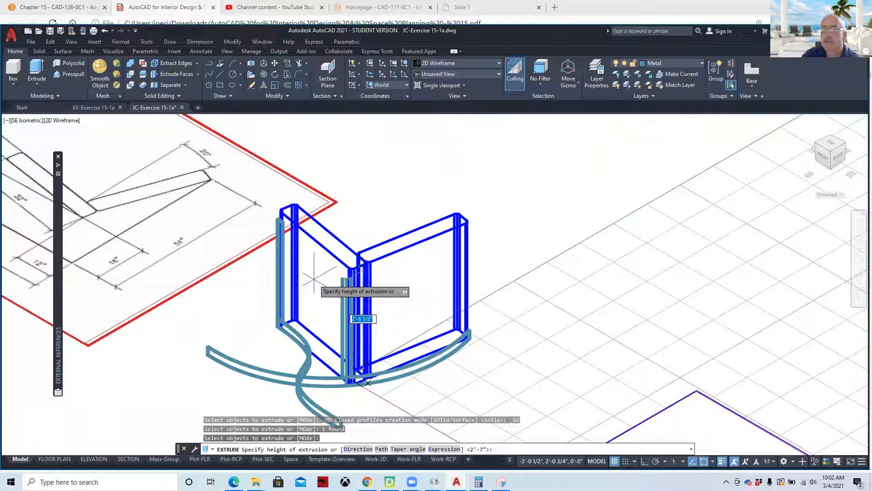
pyautogui.press('Return')
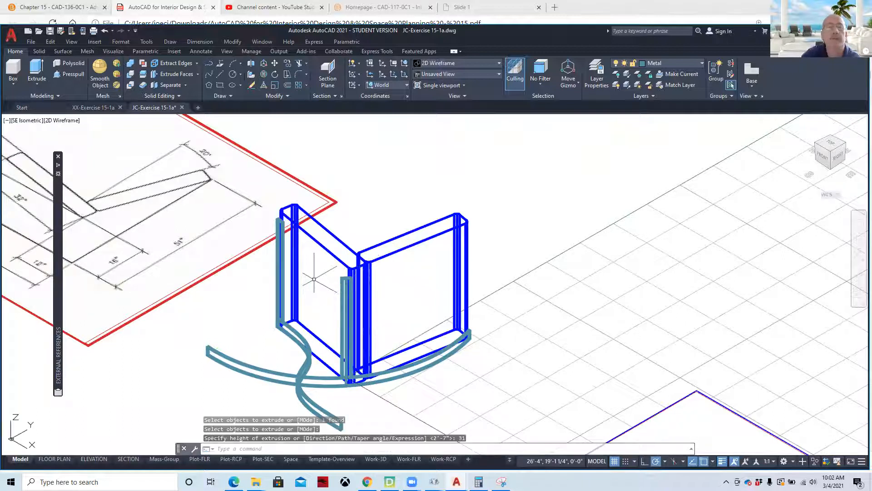
# Switch the visual style to Conceptual and inspect the supports where they meet the legs
pyautogui.click(66, 121)
pyautogui.click(91, 152)
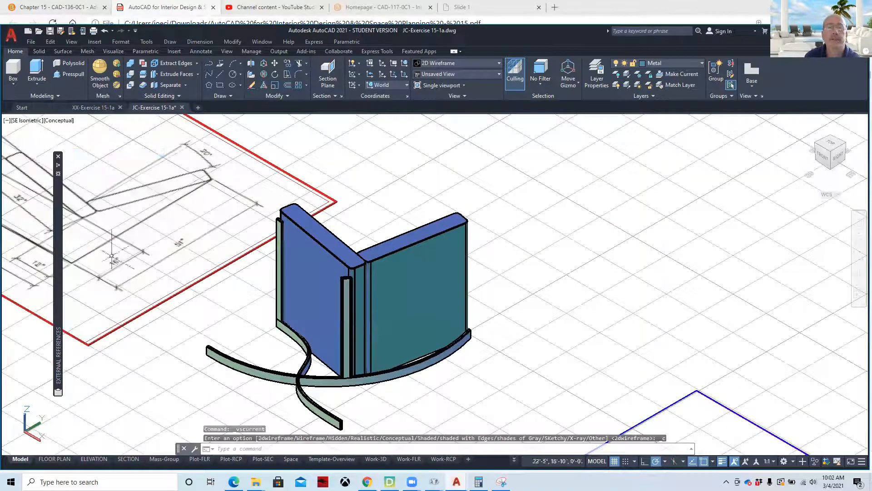
pyautogui.scroll(3, 295, 303)
pyautogui.moveTo(368, 290)
pyautogui.mouseDown(button='middle')
pyautogui.moveTo(379, 279)
pyautogui.moveTo(340, 350)
pyautogui.moveTo(340, 378)
pyautogui.moveTo(334, 323)
pyautogui.mouseUp(button='middle')
pyautogui.scroll(2, 334, 321)
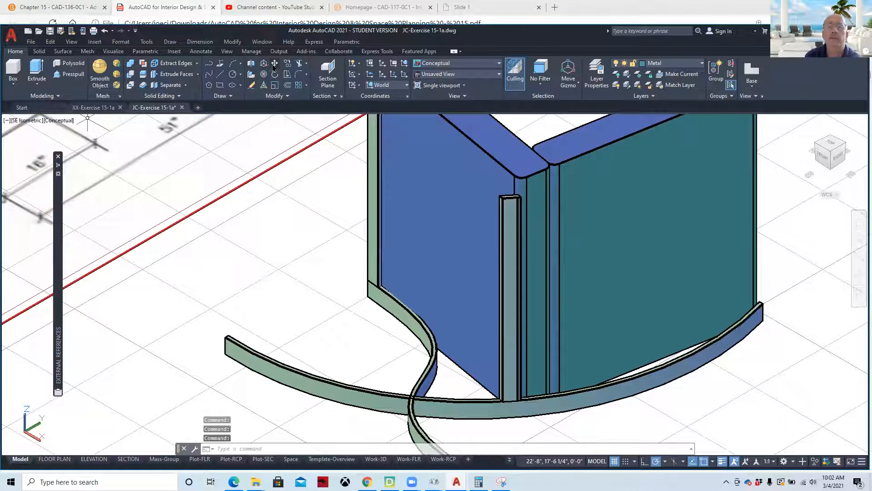
# Copy the S-shaped leg from its lower end corner to the top outer corner of the support standing on it
pyautogui.moveTo(257, 249); pyautogui.dragTo(271, 325, button='middle')
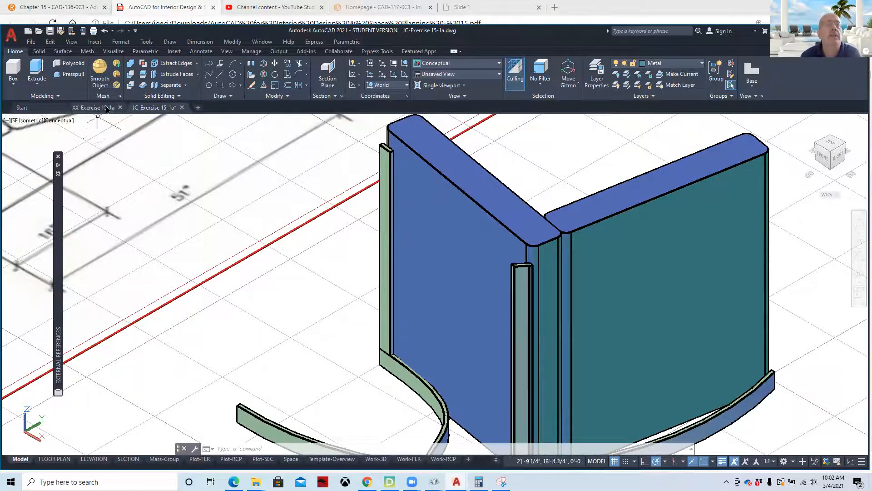
pyautogui.click(274, 63)
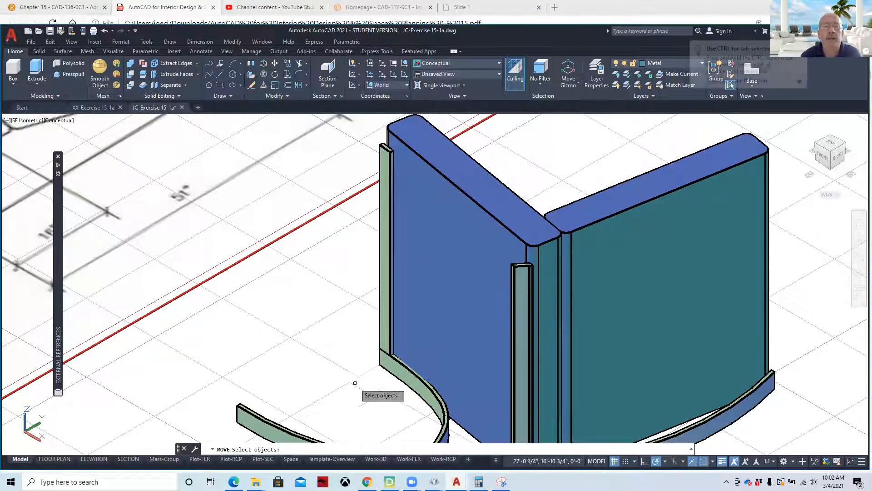
pyautogui.click(287, 65)
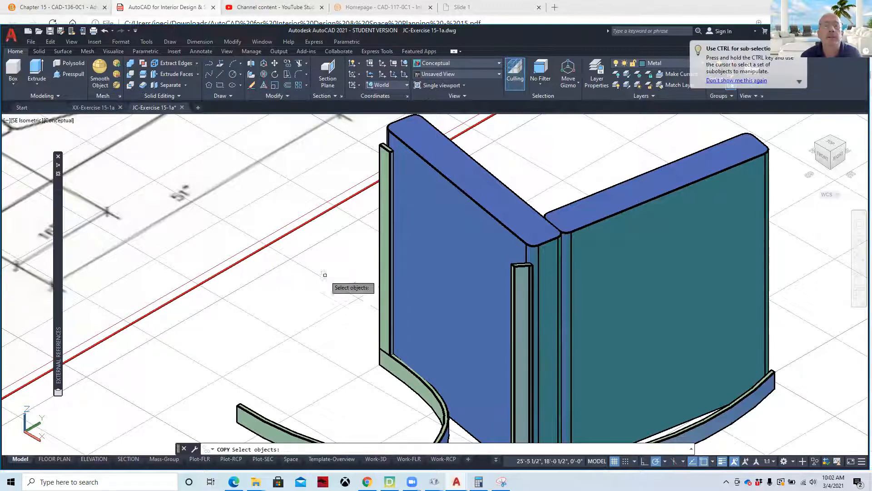
pyautogui.click(386, 364)
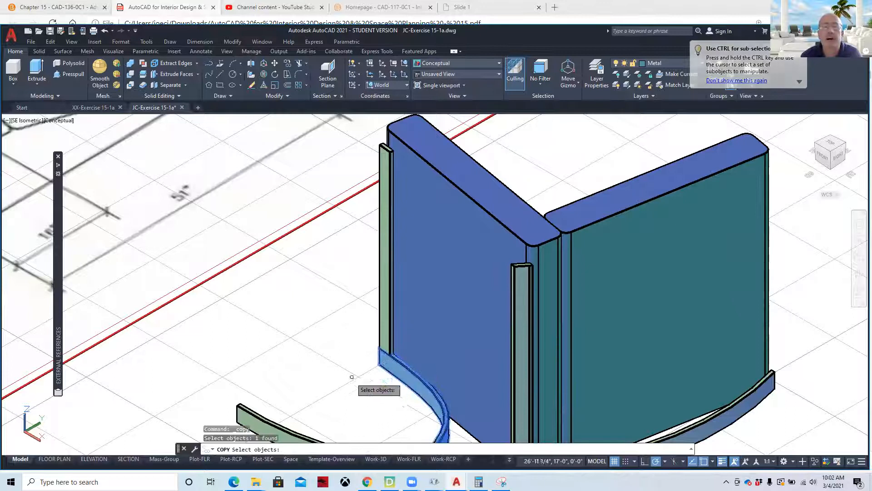
pyautogui.press('Return')
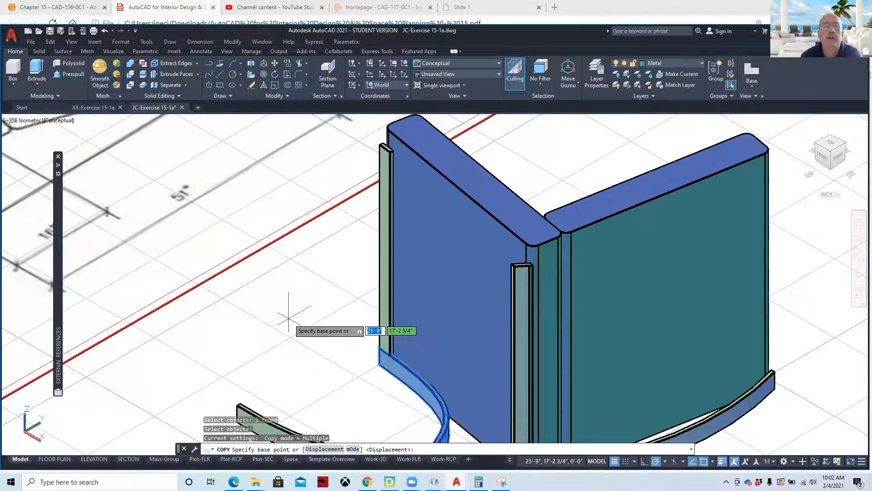
pyautogui.click(380, 364)
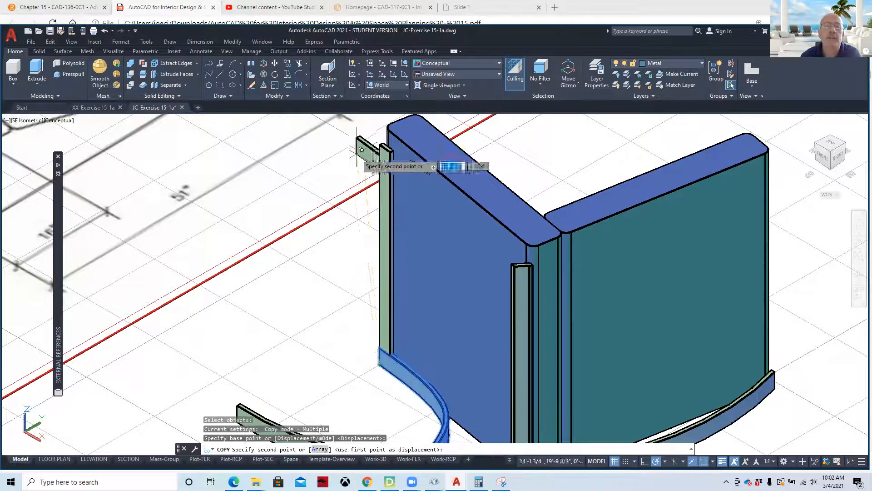
pyautogui.scroll(4, 366, 142)
pyautogui.scroll(-2, 400, 154)
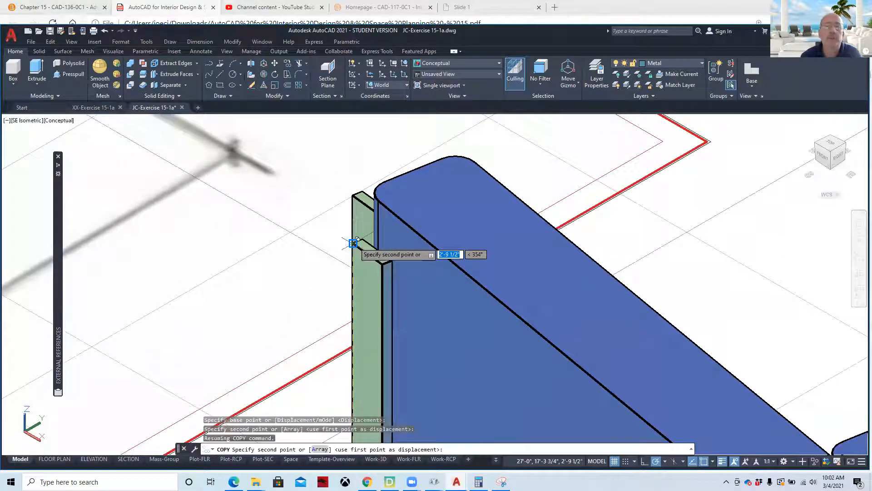
pyautogui.click(353, 243)
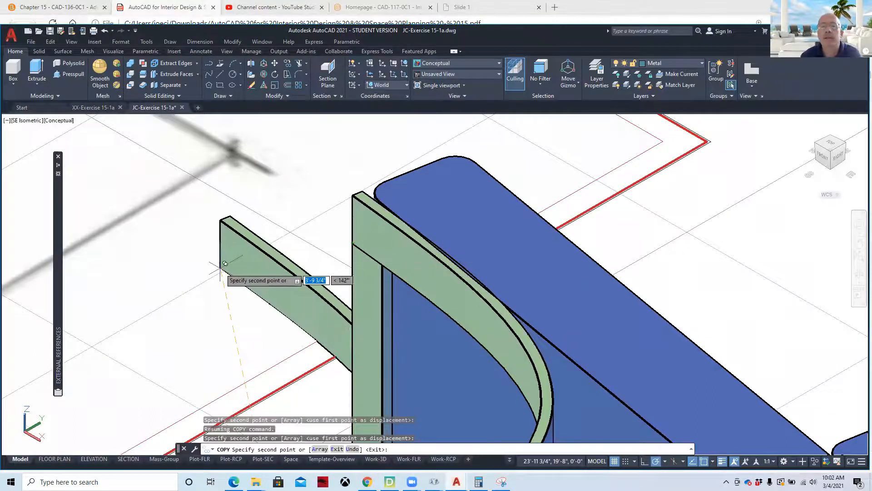
pyautogui.scroll(-4, 226, 264)
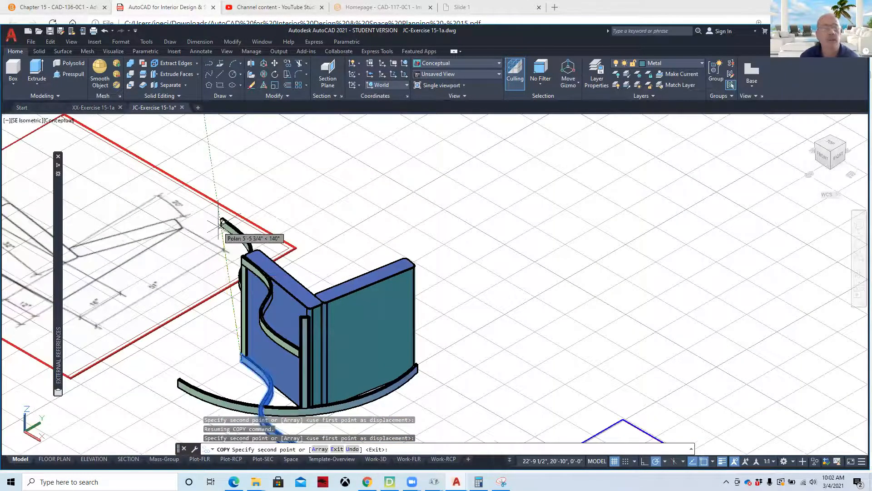
pyautogui.press('Escape')
# Copy the long curved leg upward, using the S-shaped leg's lower end corner as base point and its support's top corner as destination
pyautogui.moveTo(252, 341); pyautogui.dragTo(305, 267, button='middle')
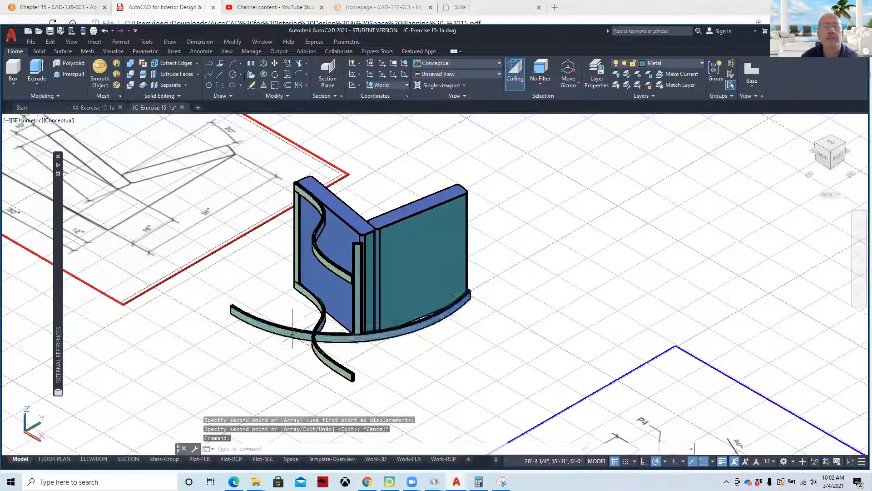
pyautogui.moveTo(248, 285)
pyautogui.keyDown('shift'); pyautogui.mouseDown(button='middle')
pyautogui.moveTo(253, 278)
pyautogui.moveTo(273, 333)
pyautogui.moveTo(391, 333)
pyautogui.mouseUp(button='middle'); pyautogui.keyUp('shift')
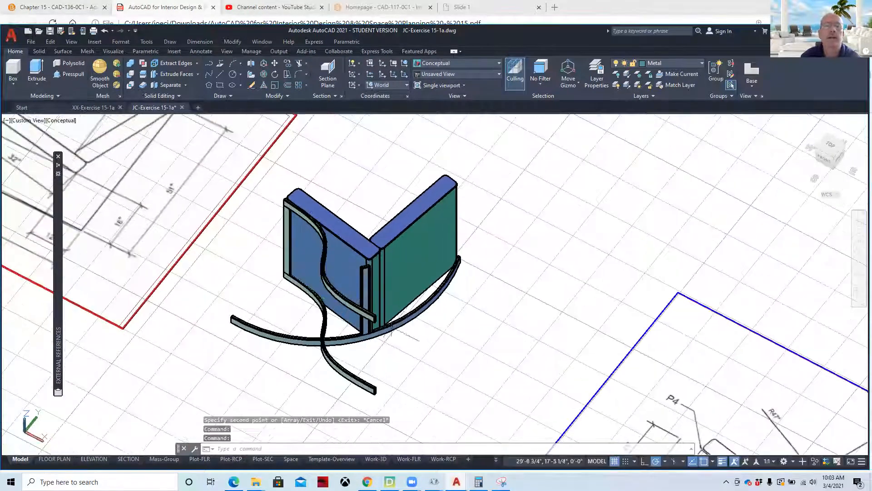
pyautogui.scroll(3, 459, 330)
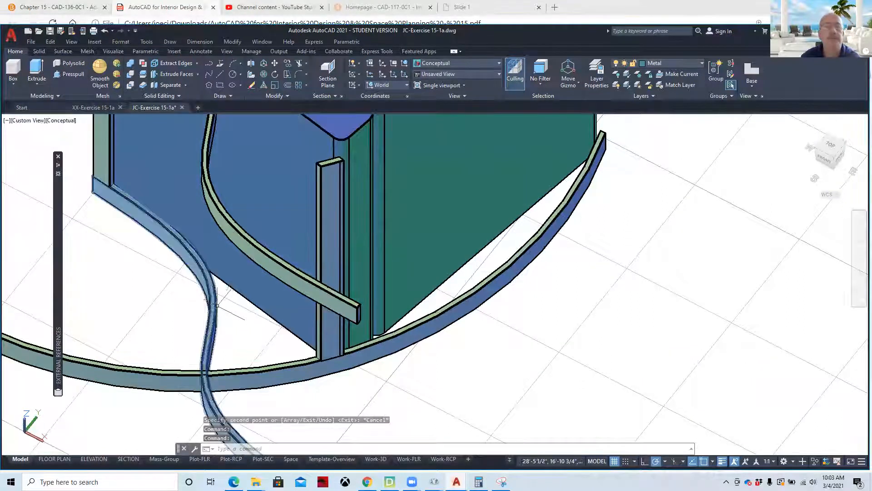
pyautogui.moveTo(197, 238); pyautogui.dragTo(264, 256, button='middle')
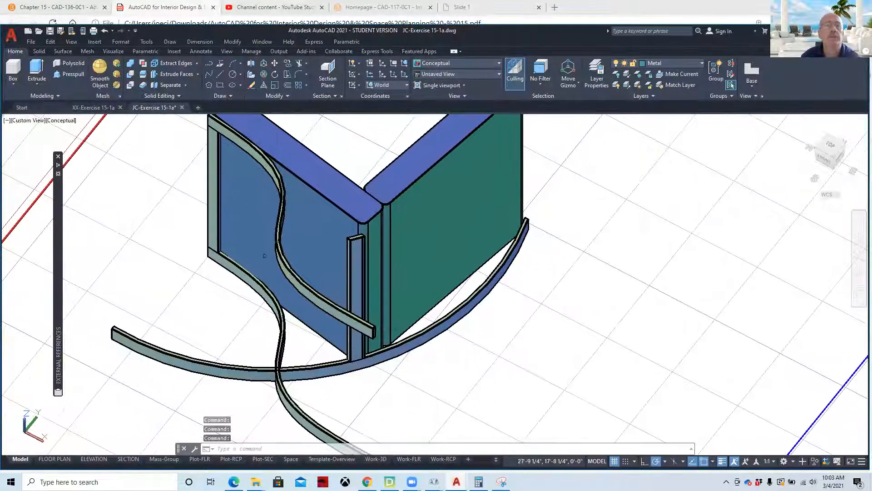
pyautogui.click(287, 63)
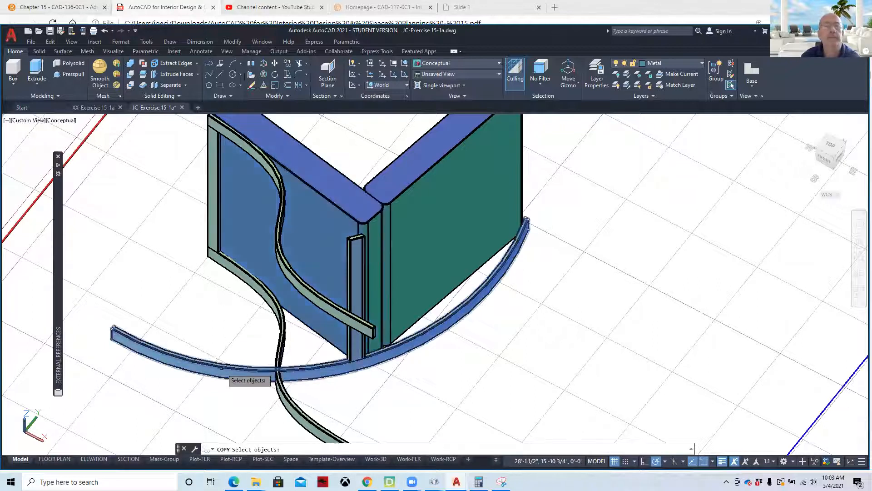
pyautogui.click(222, 367)
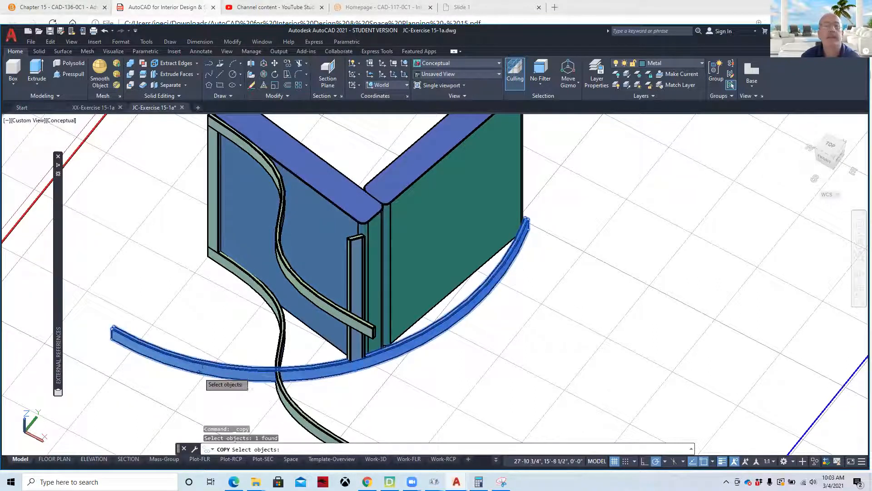
pyautogui.press('Return')
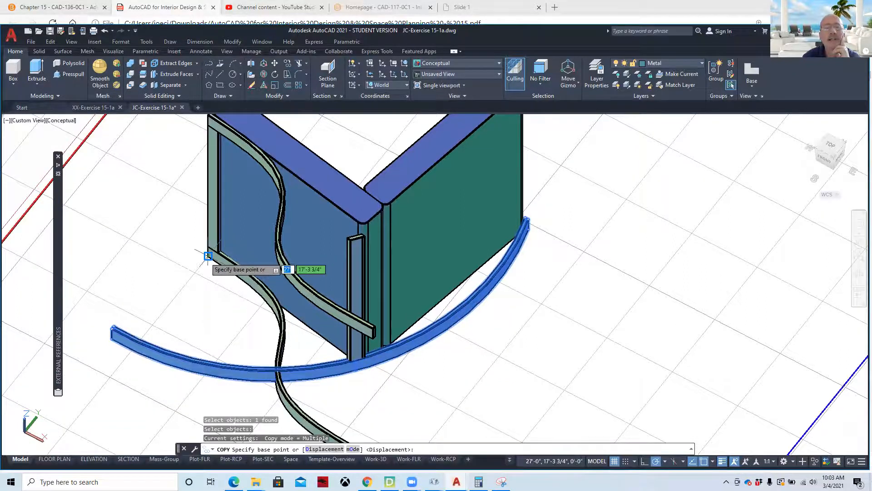
pyautogui.moveTo(148, 238); pyautogui.dragTo(200, 293, button='middle')
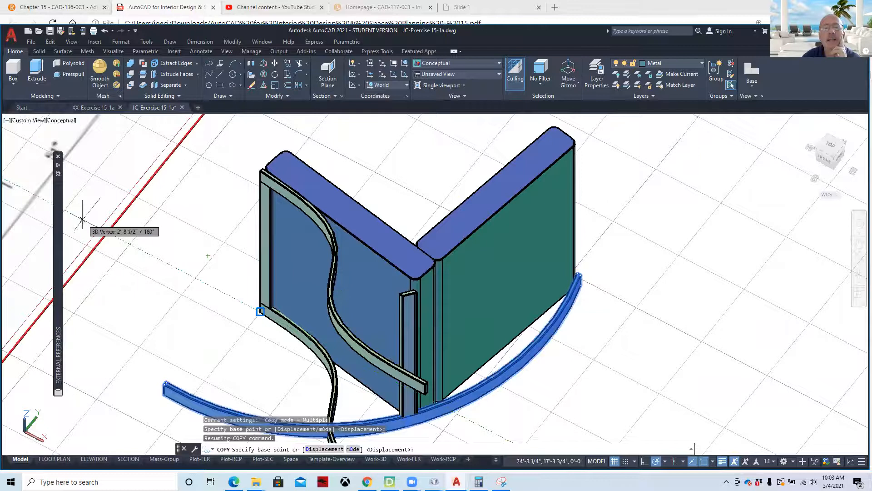
pyautogui.click(260, 311)
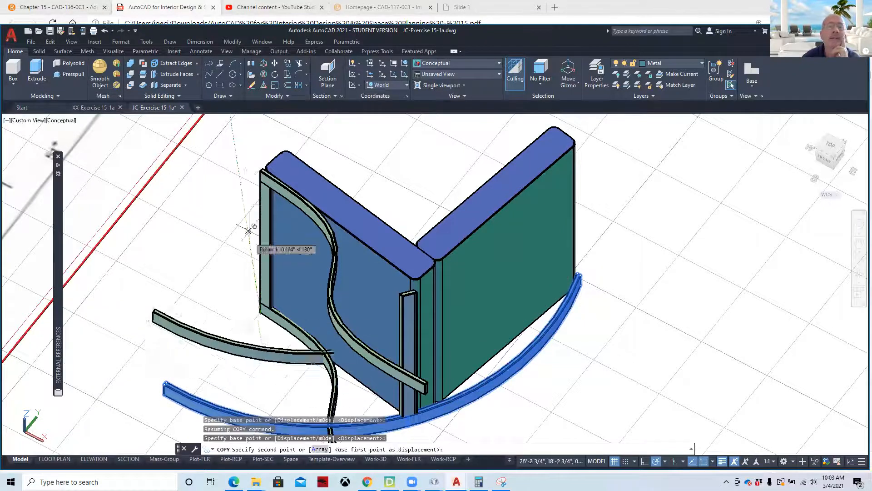
pyautogui.click(260, 180)
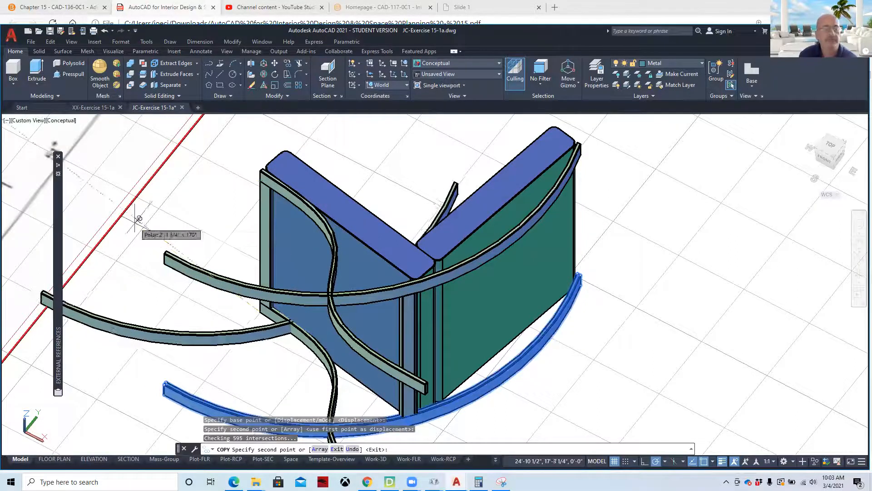
pyautogui.press('Escape')
pyautogui.scroll(-4, 137, 235)
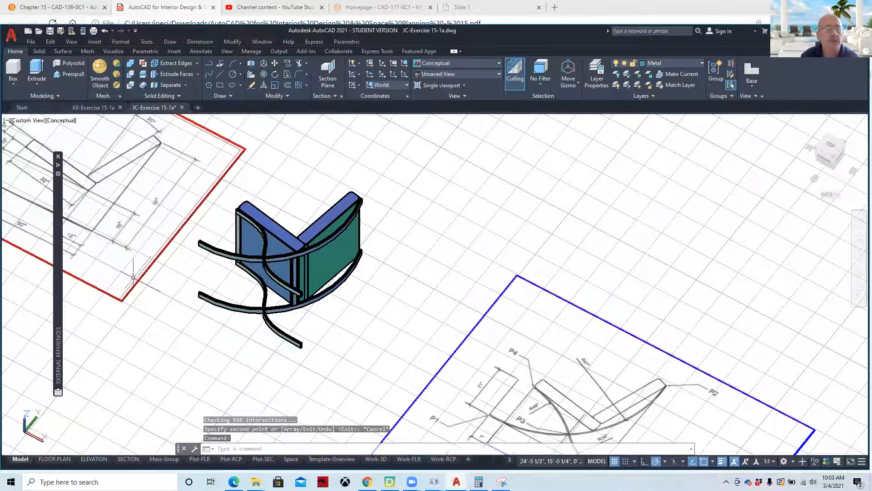
pyautogui.press('Escape')
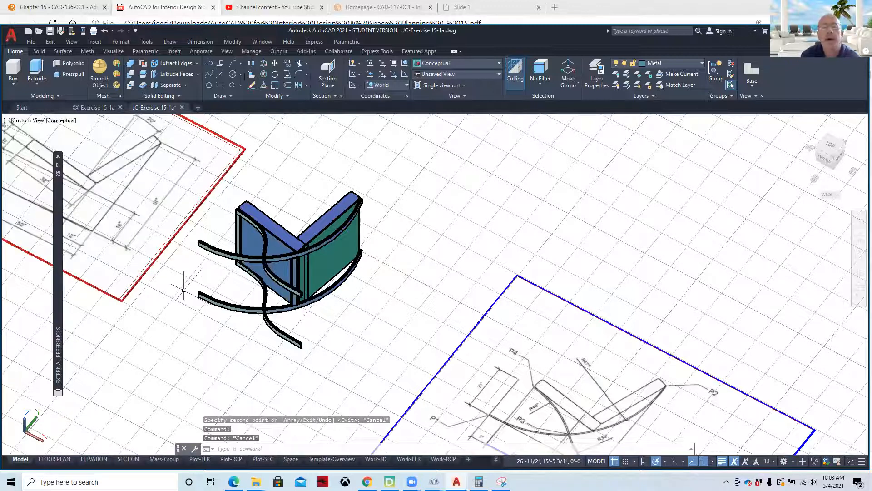
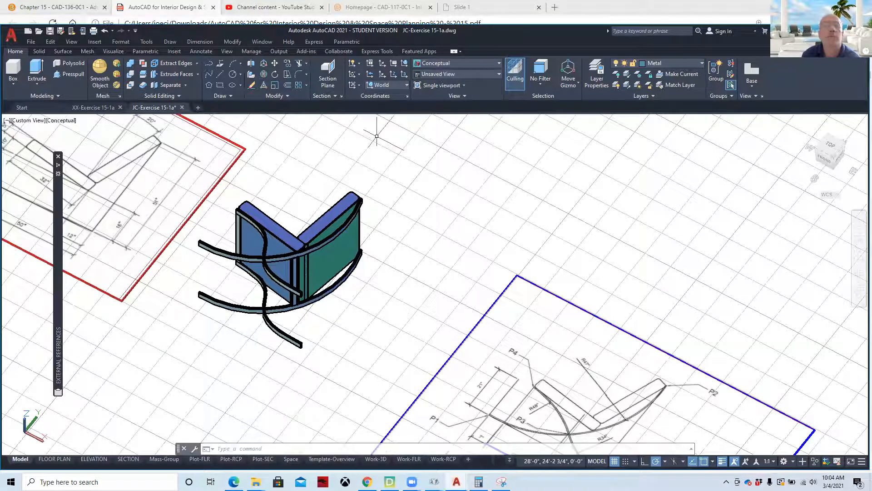
# Set the default selection gizmo to Rotate
pyautogui.click(578, 85)
pyautogui.click(586, 122)
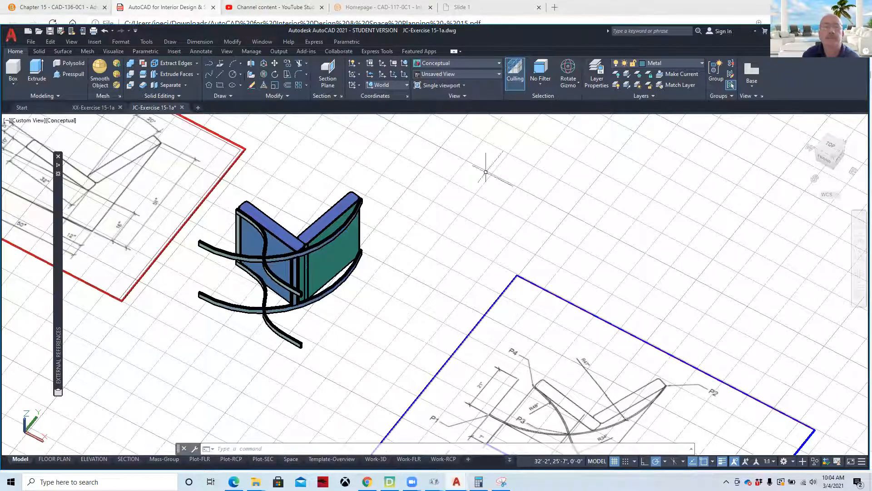
pyautogui.press('Escape')
pyautogui.press('Escape')
pyautogui.press('Escape')
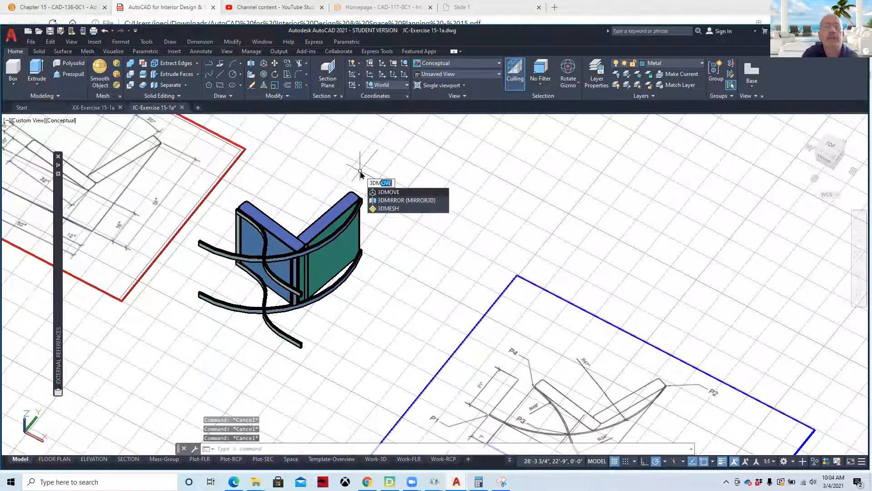
# Start 3D Rotate on the whole chair, leaving the red-framed reference drawing out of the selection
pyautogui.press('BackSpace')
pyautogui.press('BackSpace')
pyautogui.write('R')
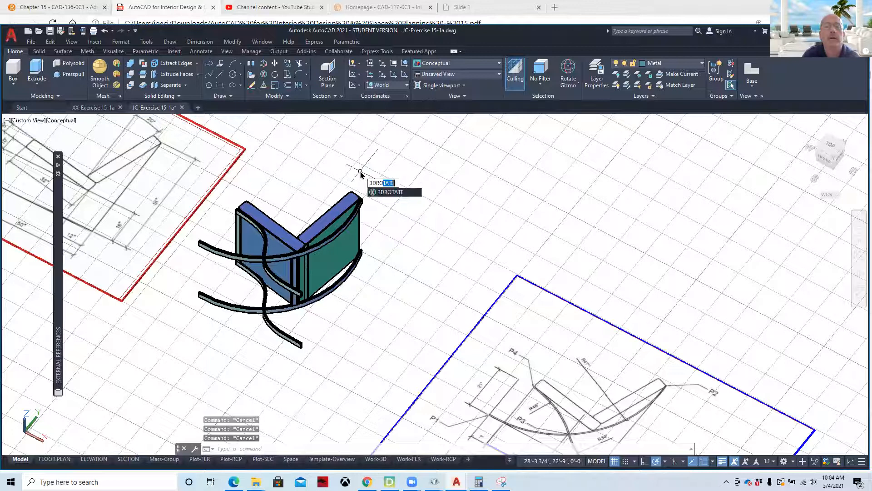
pyautogui.write('O')
pyautogui.click(389, 192)
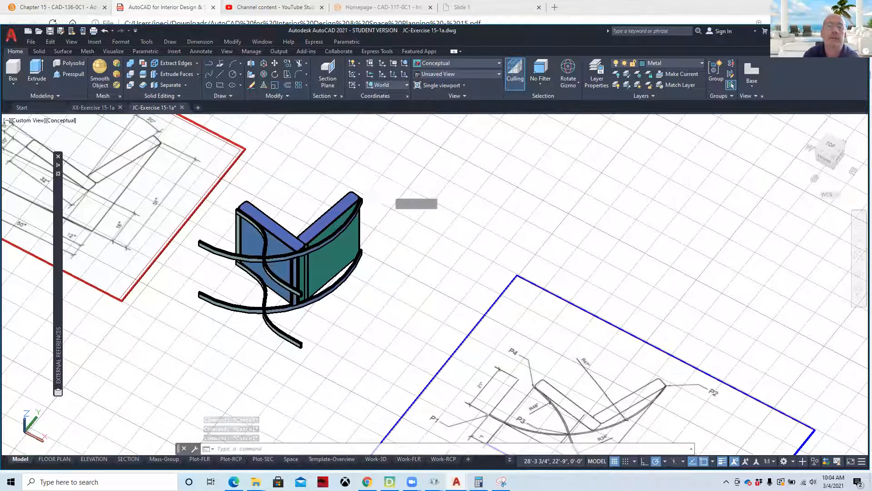
pyautogui.click(384, 170)
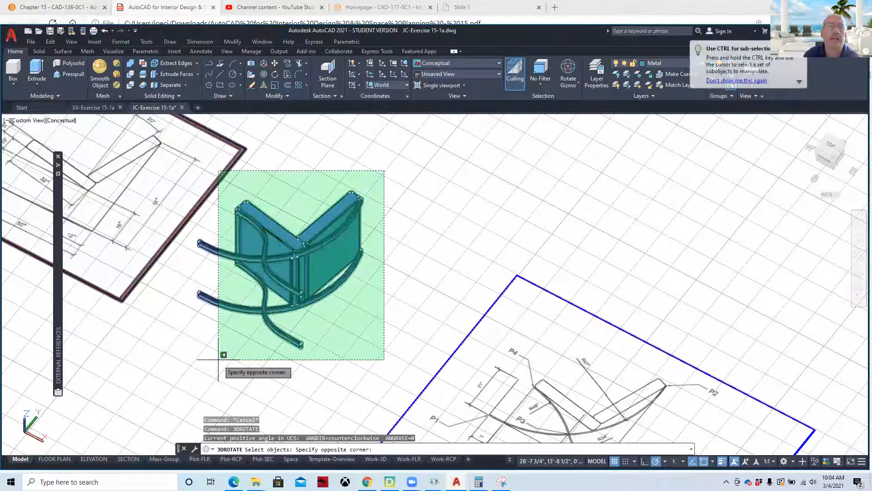
pyautogui.click(175, 368)
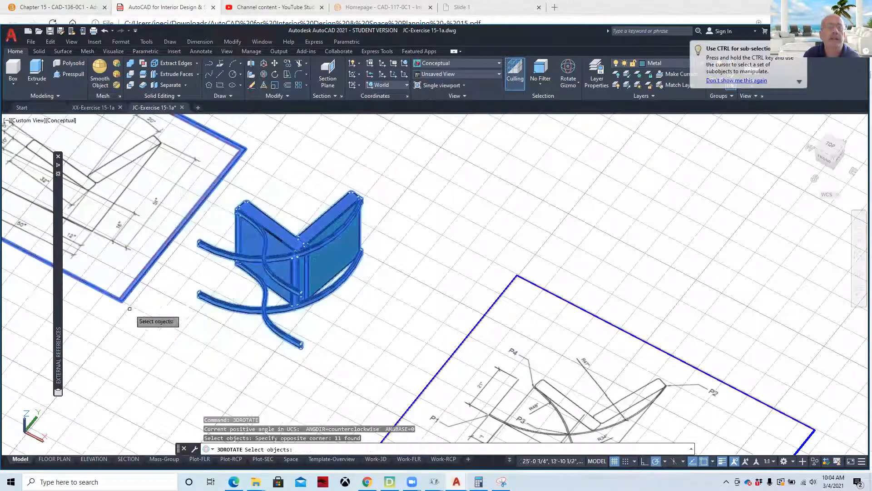
pyautogui.keyDown('shift'); pyautogui.click(158, 278); pyautogui.keyUp('shift')
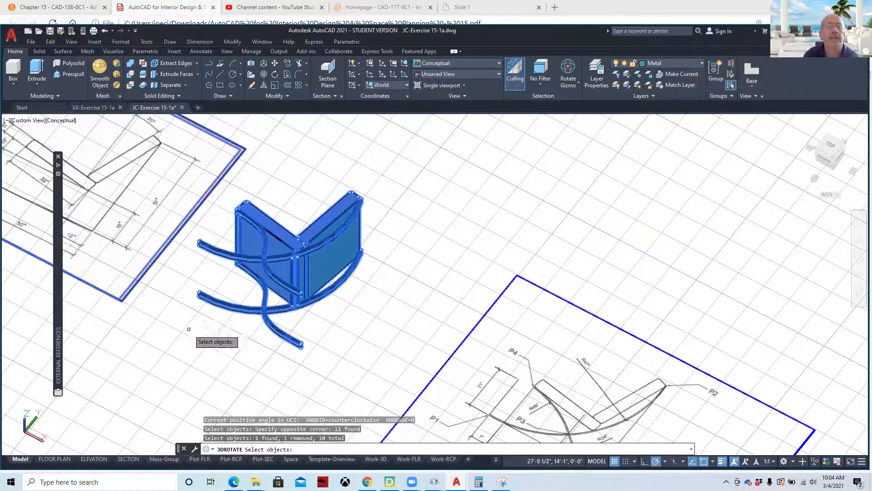
pyautogui.press('Return')
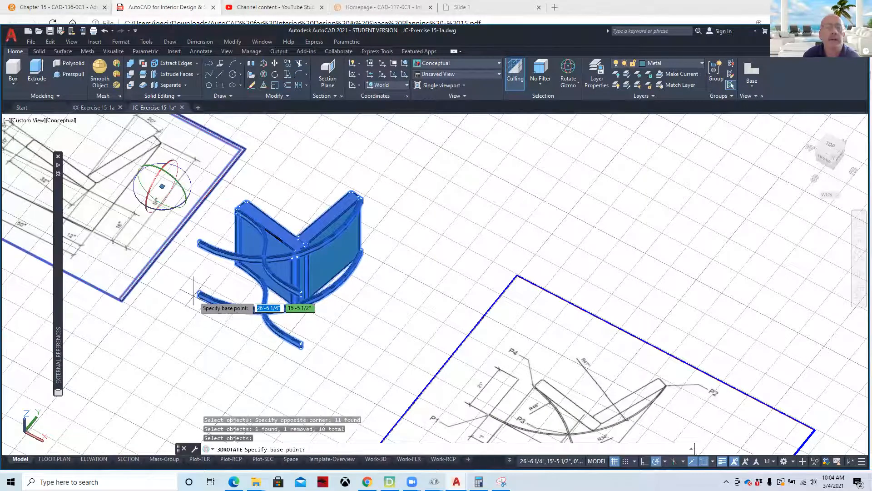
pyautogui.scroll(3, 184, 315)
pyautogui.scroll(2, 190, 300)
pyautogui.scroll(3, 213, 285)
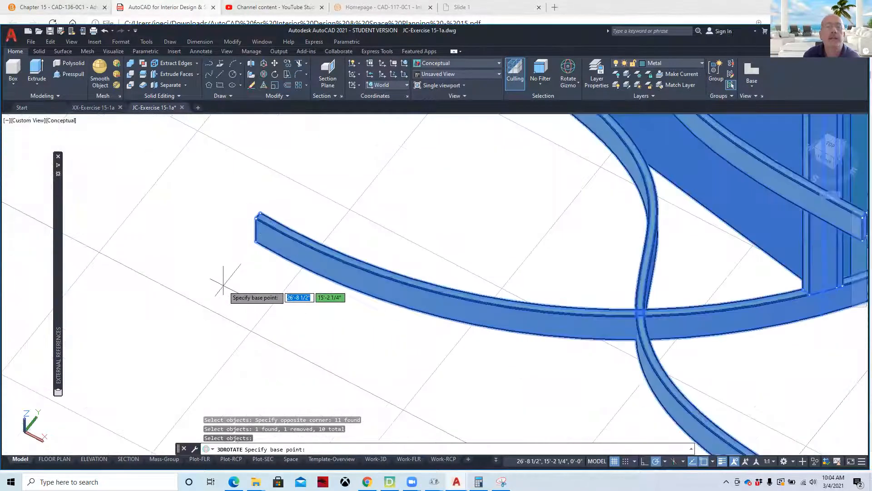
pyautogui.click(256, 241)
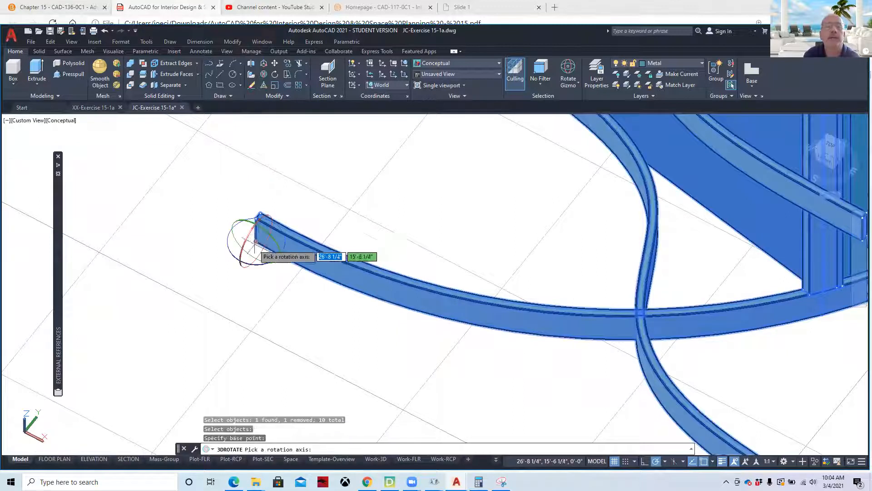
pyautogui.scroll(-5, 246, 239)
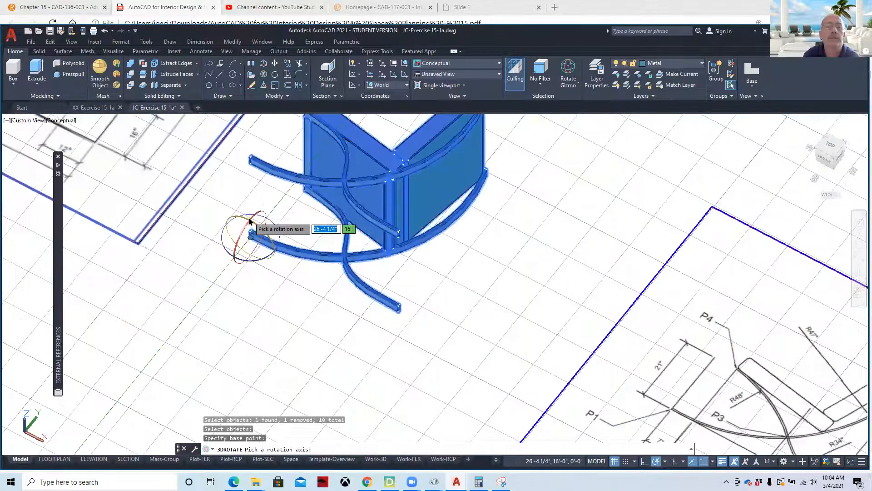
pyautogui.click(249, 221)
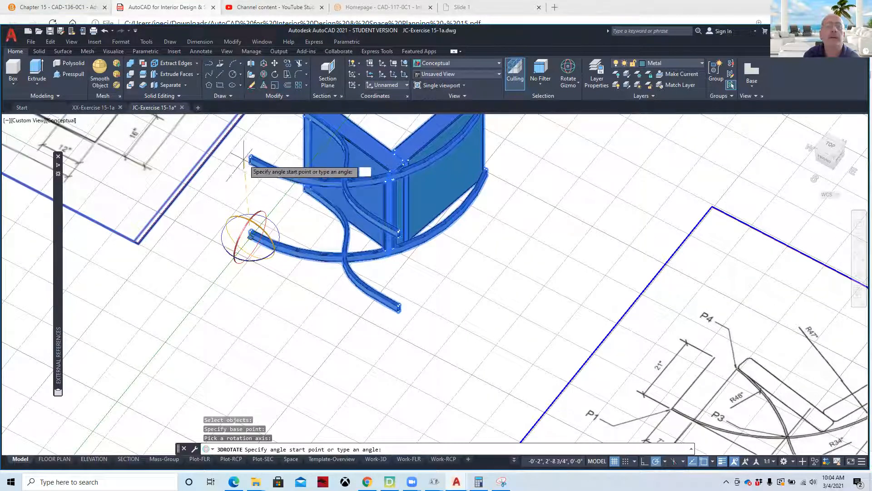
pyautogui.click(250, 134)
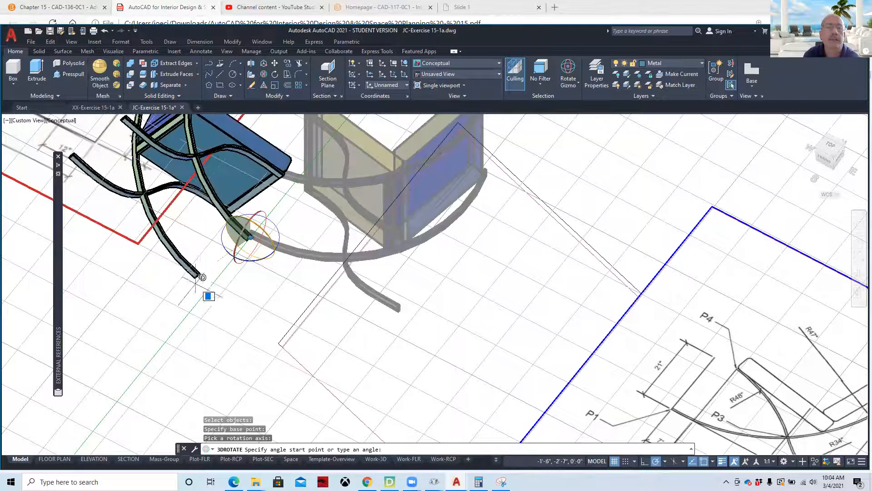
pyautogui.scroll(-4, 215, 304)
pyautogui.scroll(3, 215, 303)
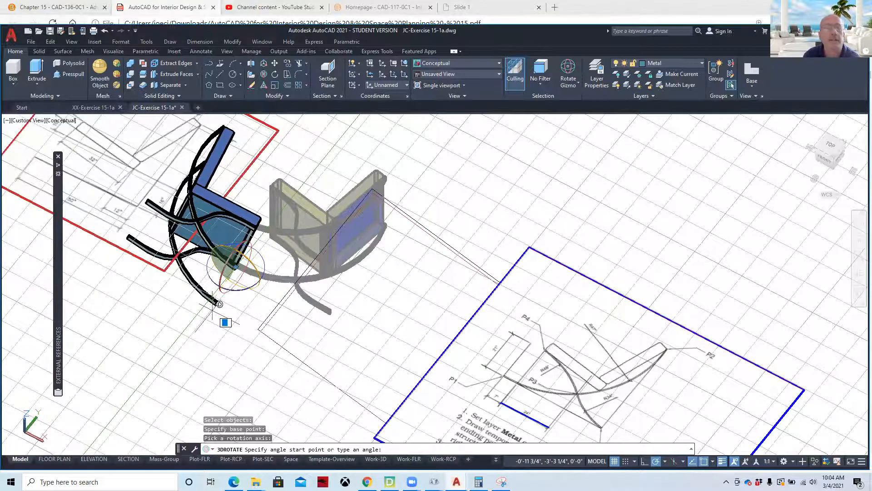
pyautogui.press('Escape')
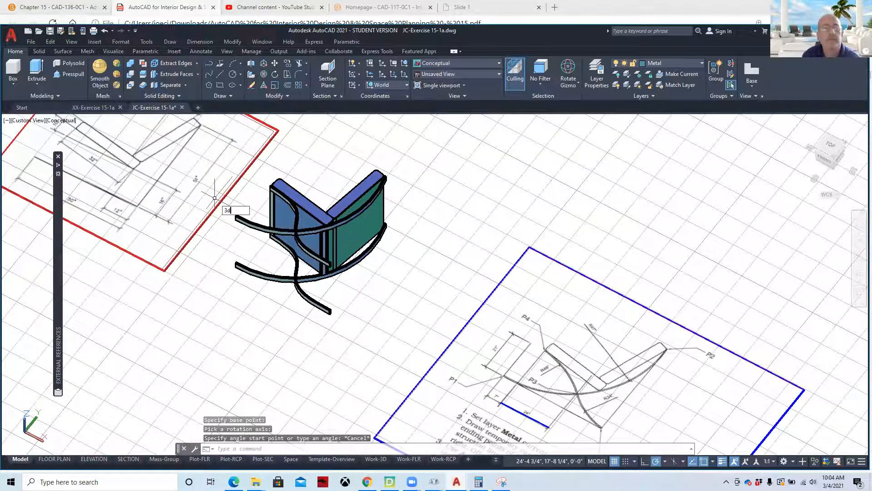
# 3D Rotate all parts of the chair upright about the red X axis, using the long curved leg's free end corner as base point
pyautogui.write('3D')
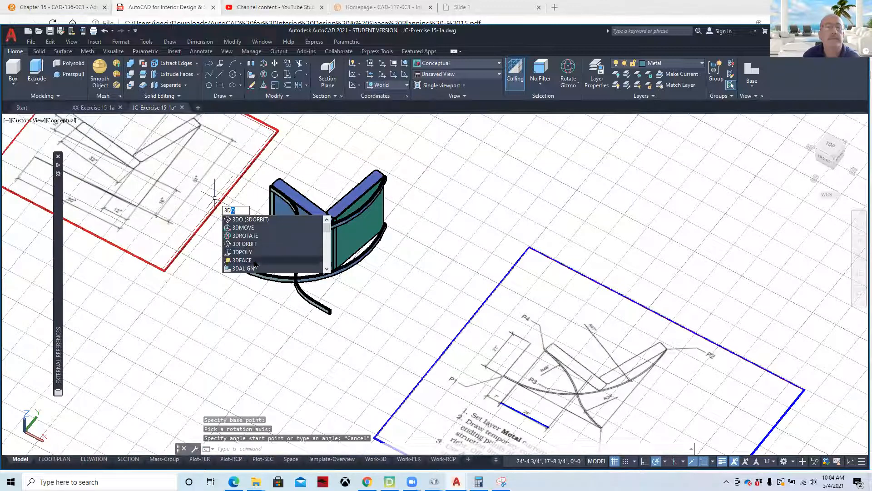
pyautogui.write('r')
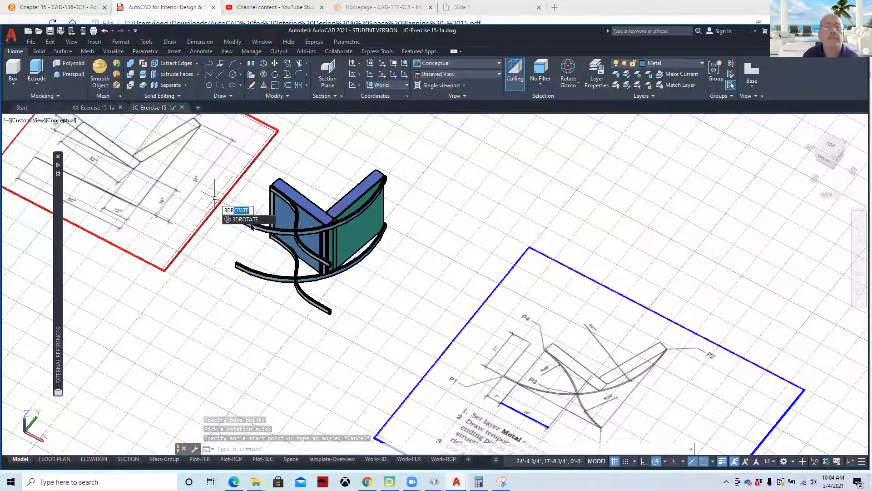
pyautogui.click(245, 219)
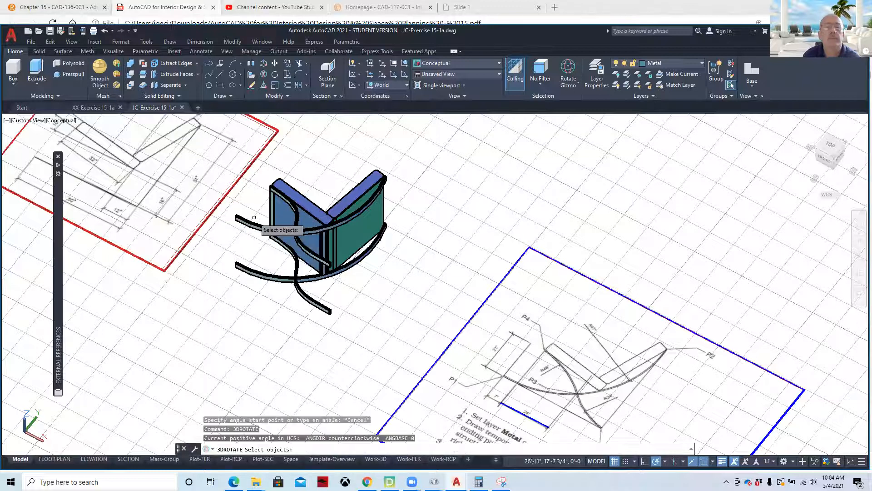
pyautogui.click(237, 127)
pyautogui.click(402, 347)
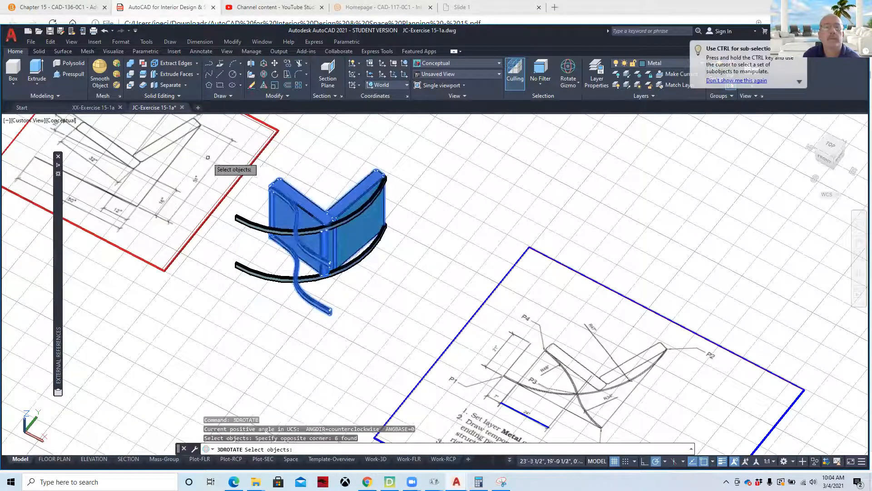
pyautogui.click(202, 145)
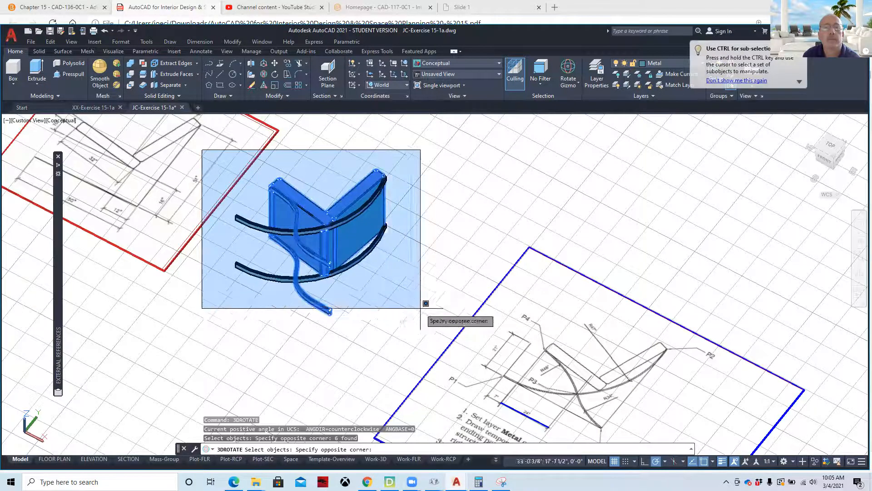
pyautogui.click(411, 350)
pyautogui.press('Return')
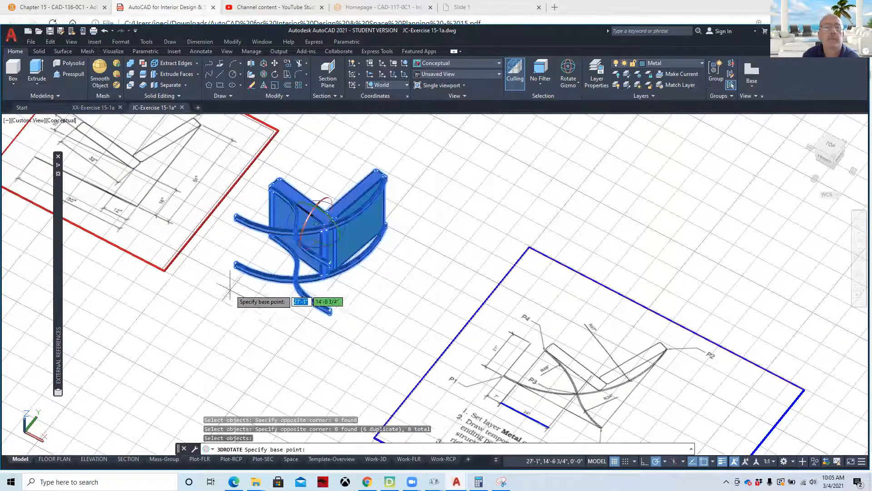
pyautogui.scroll(5, 228, 277)
pyautogui.click(253, 208)
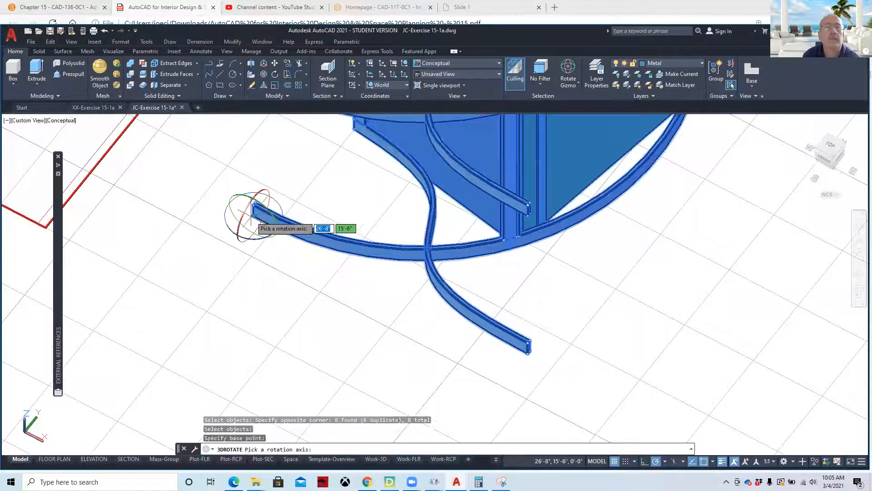
pyautogui.click(250, 209)
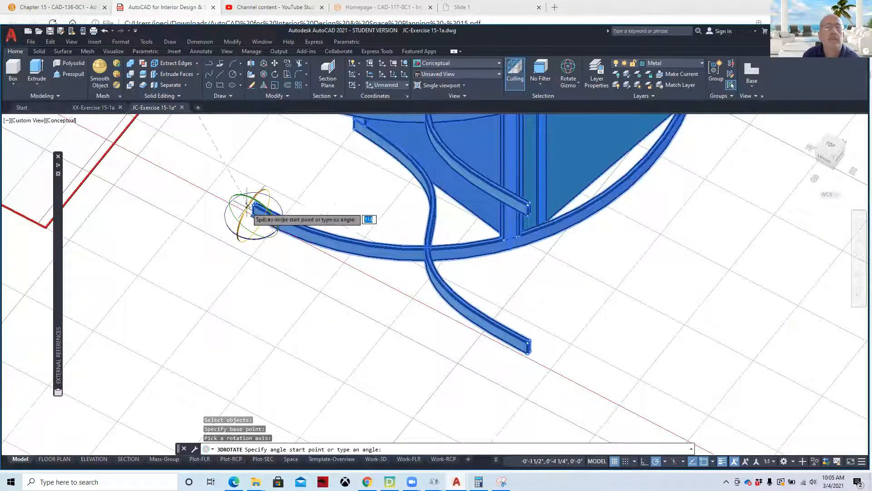
pyautogui.scroll(-7, 253, 146)
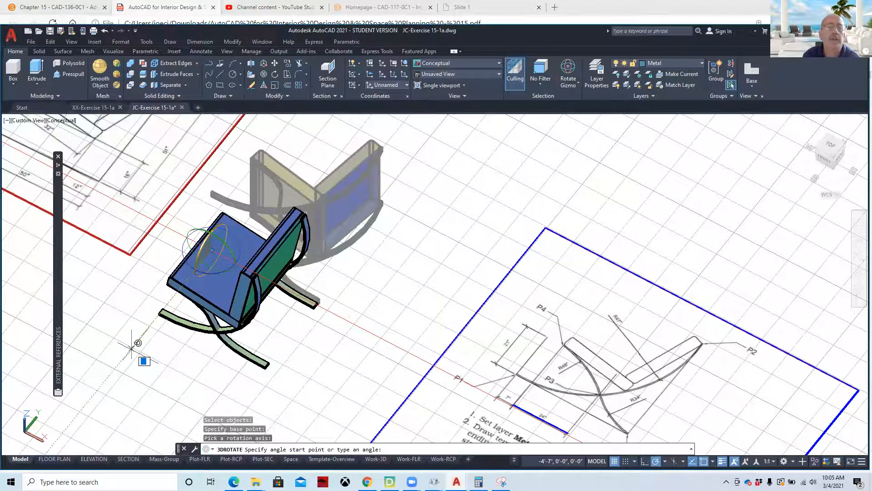
pyautogui.press('Escape')
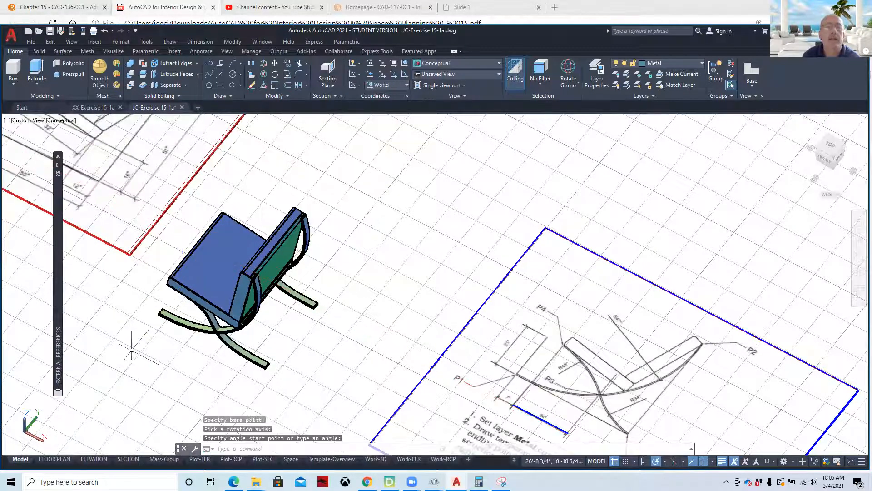
pyautogui.press('Return')
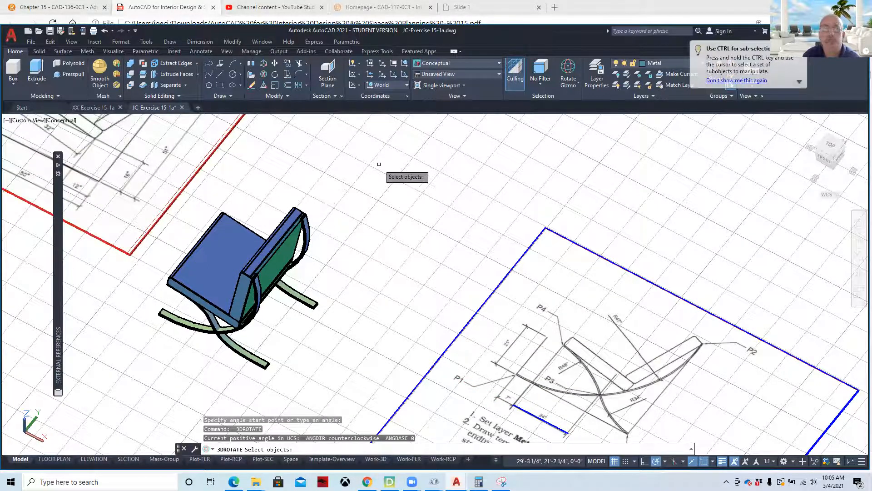
pyautogui.press('Return')
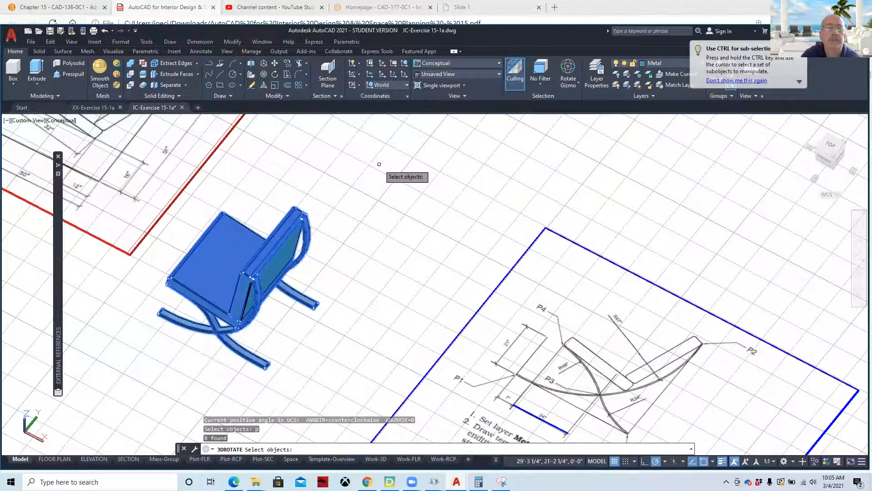
pyautogui.press('Return')
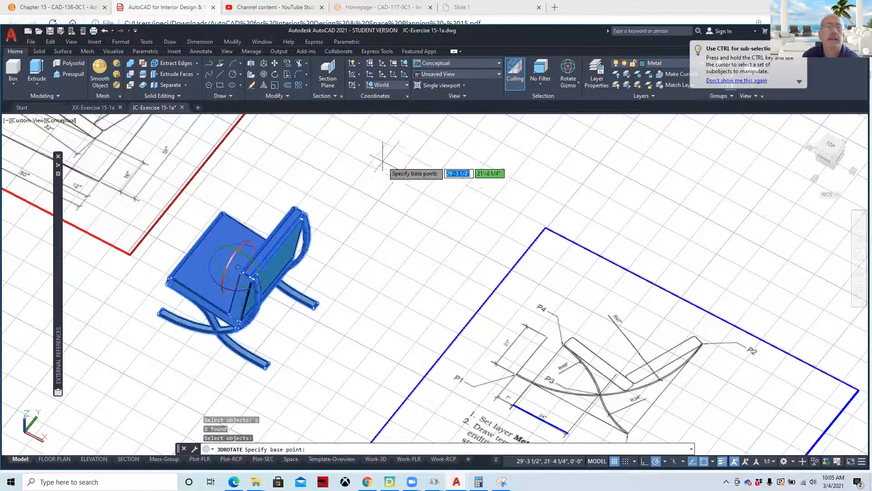
pyautogui.scroll(3, 205, 280)
pyautogui.scroll(2, 207, 291)
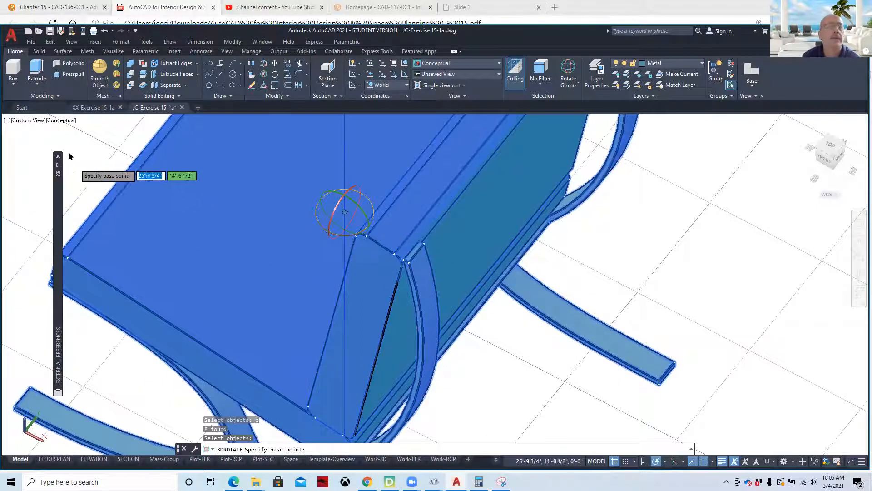
pyautogui.click(61, 121)
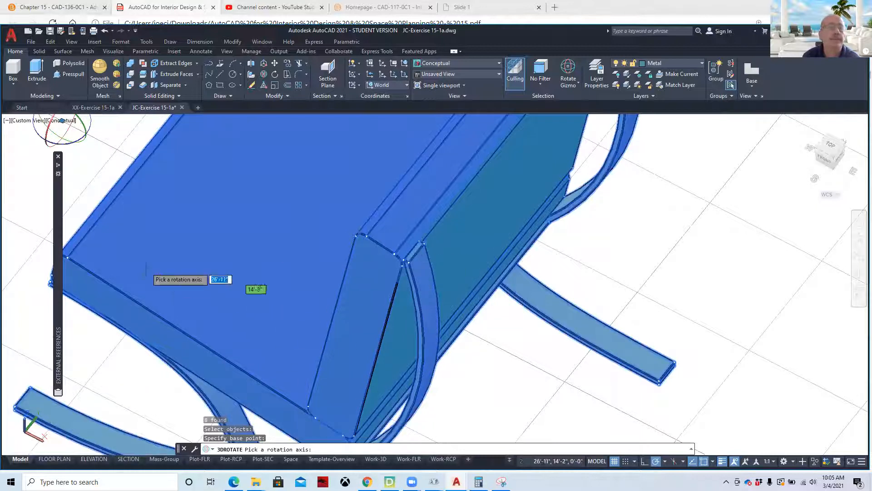
pyautogui.scroll(-2, 143, 273)
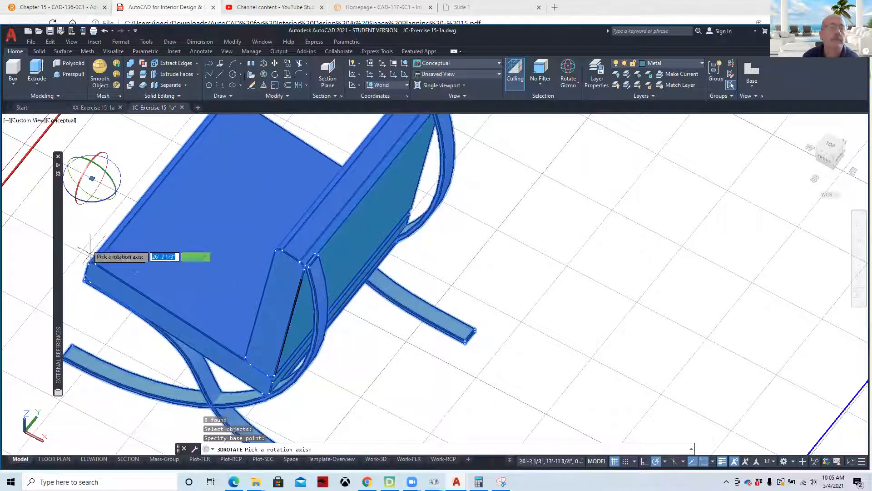
pyautogui.click(97, 200)
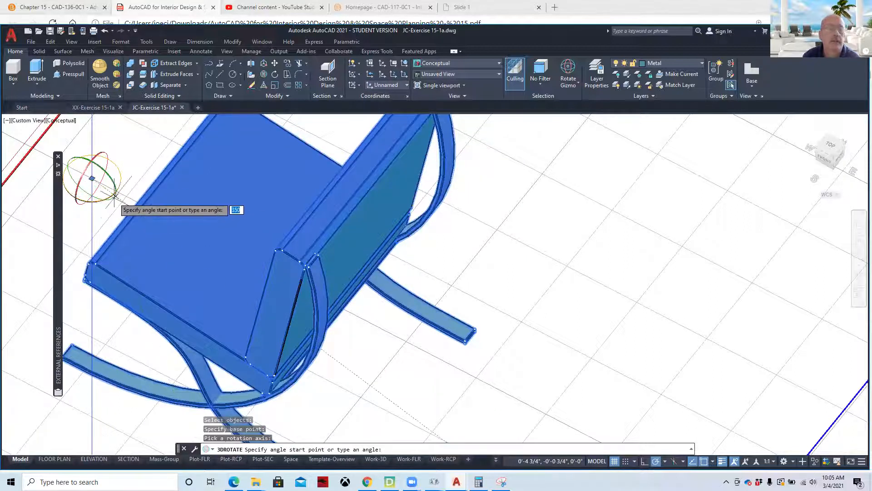
pyautogui.press('Escape')
pyautogui.press('Escape')
# 3D Rotate the previously selected chair parts a quarter turn about the vertical Z axis through the middle of the chair
pyautogui.scroll(-6, 111, 209)
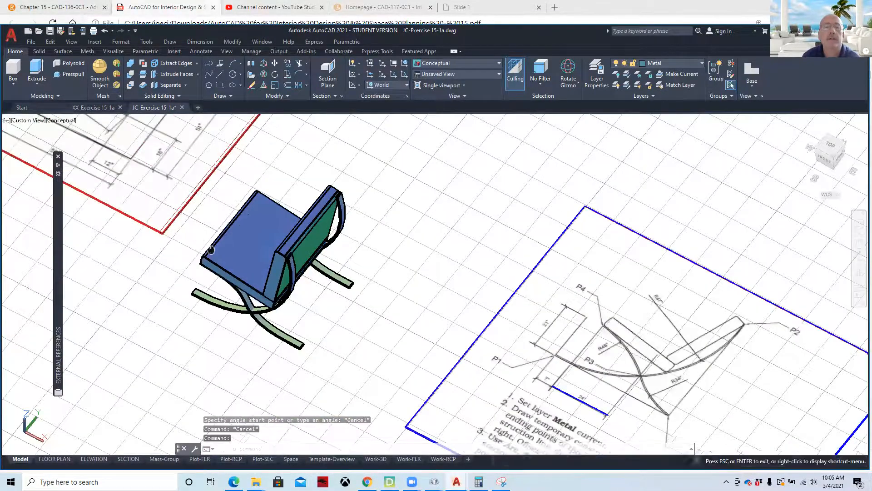
pyautogui.moveTo(211, 250); pyautogui.dragTo(253, 252, button='middle')
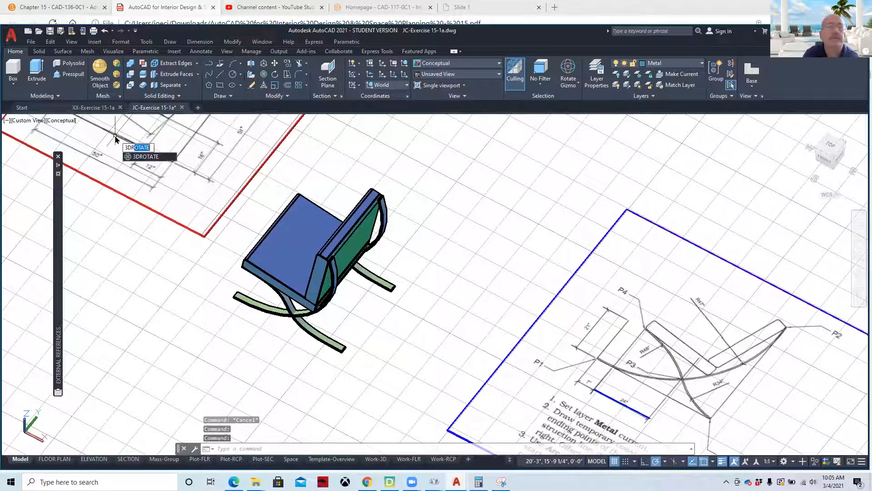
pyautogui.press('Return')
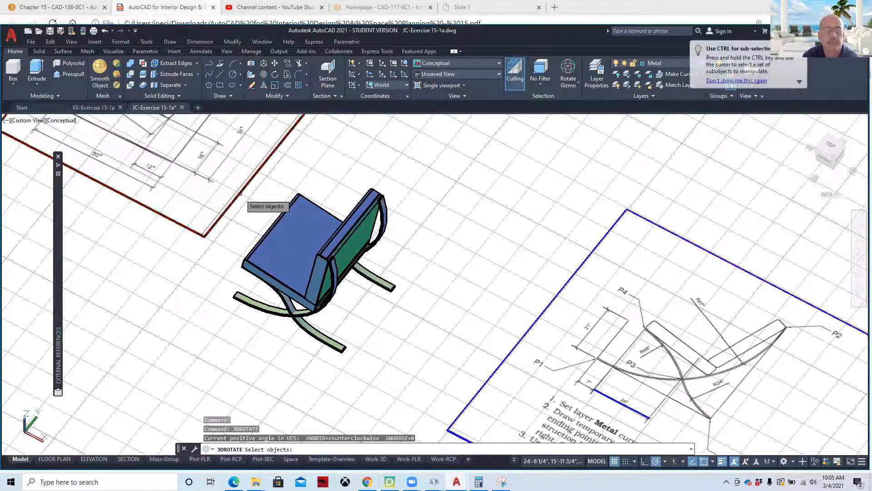
pyautogui.write('p')
pyautogui.press('Return')
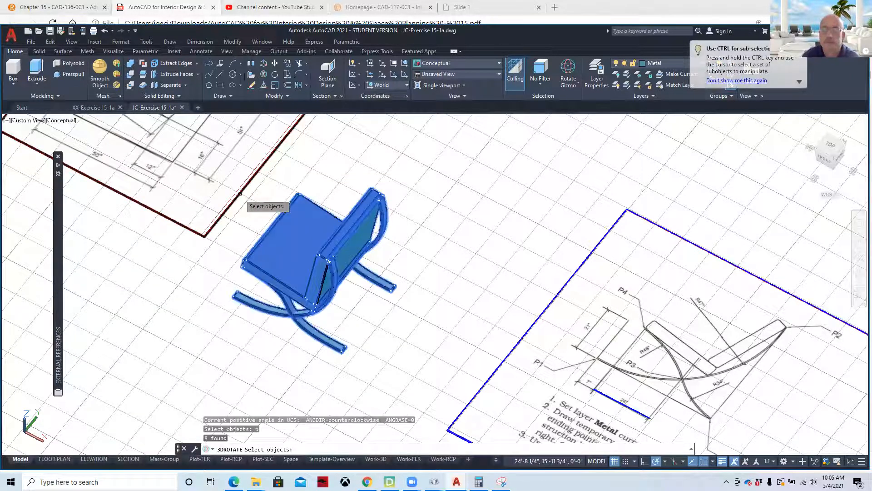
pyautogui.press('Return')
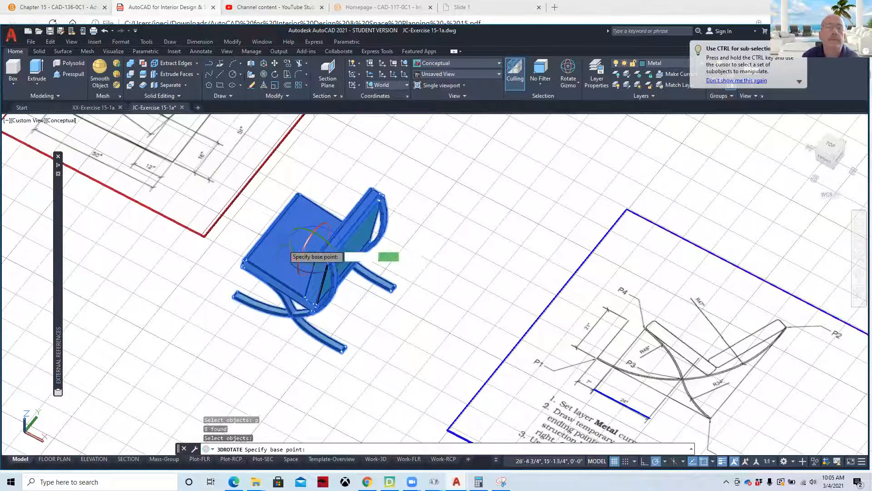
pyautogui.click(287, 249)
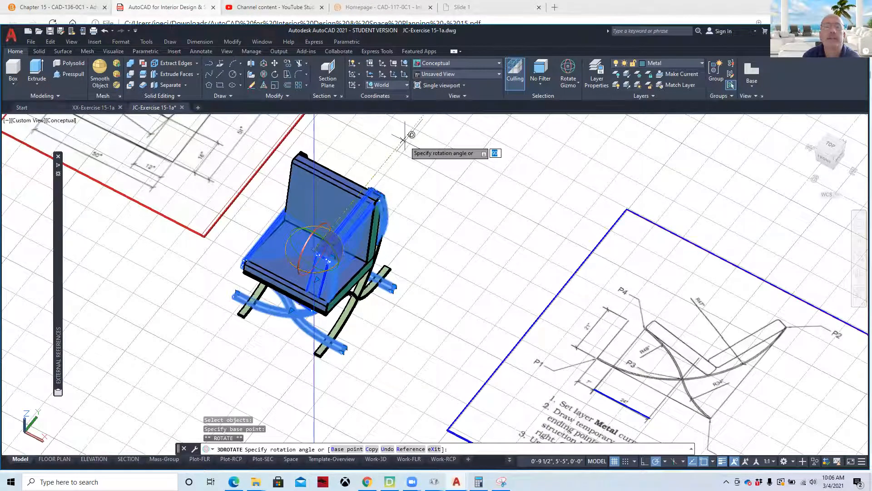
pyautogui.click(404, 139)
pyautogui.press('Escape')
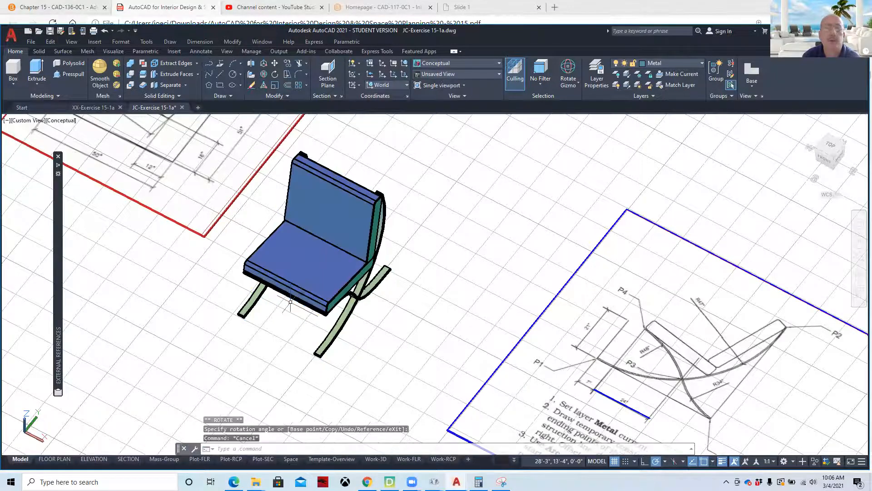
# Move the blue-framed reference drawing and the blue construction line on it to the "off" layer
pyautogui.scroll(-5, 364, 284)
pyautogui.scroll(5, 430, 313)
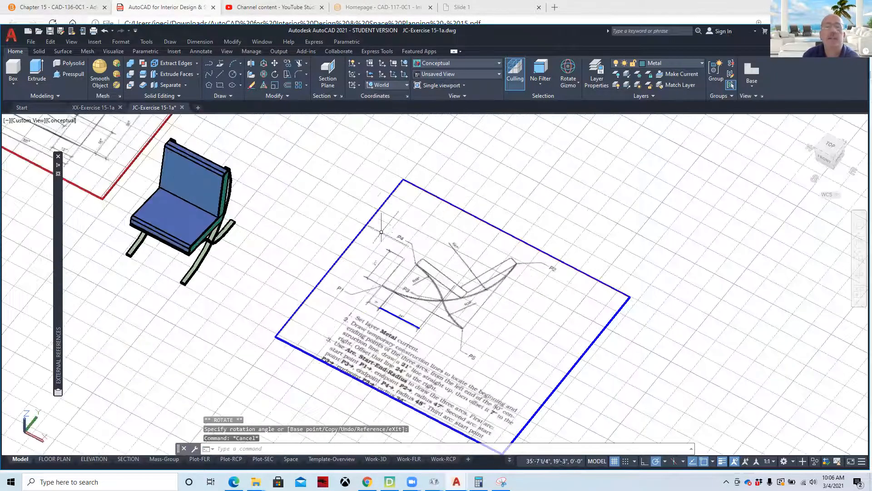
pyautogui.click(451, 174)
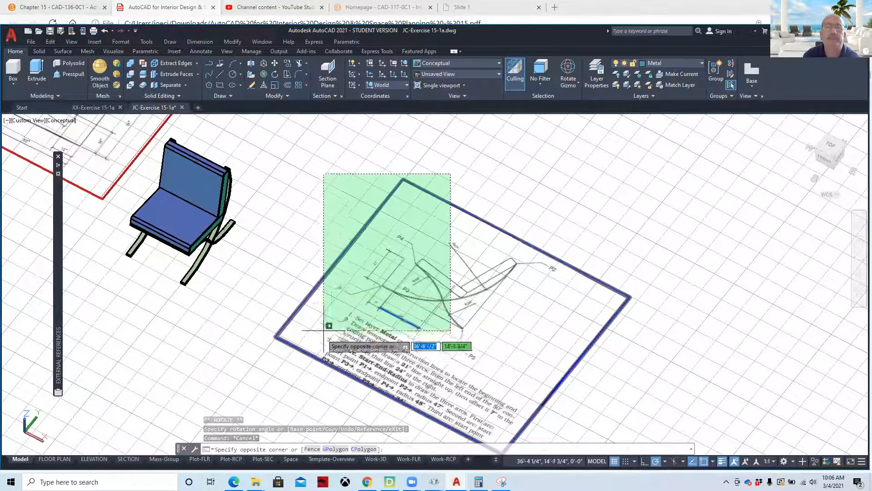
pyautogui.click(277, 363)
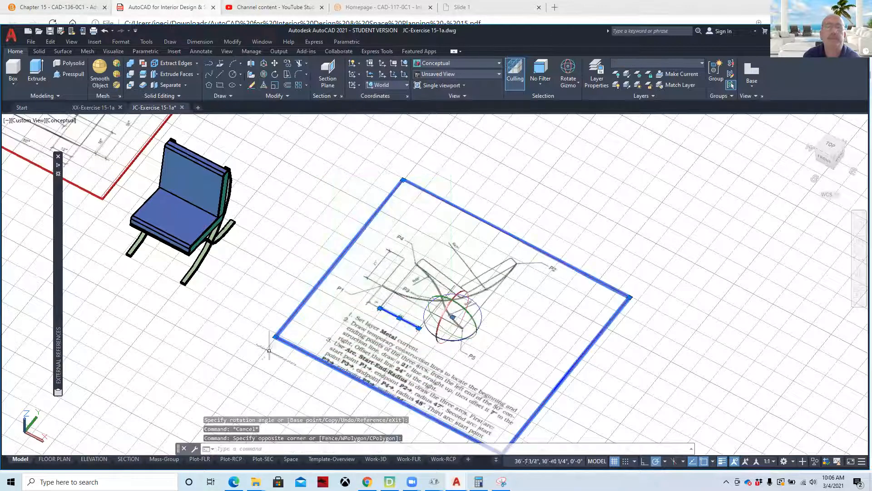
pyautogui.click(486, 64)
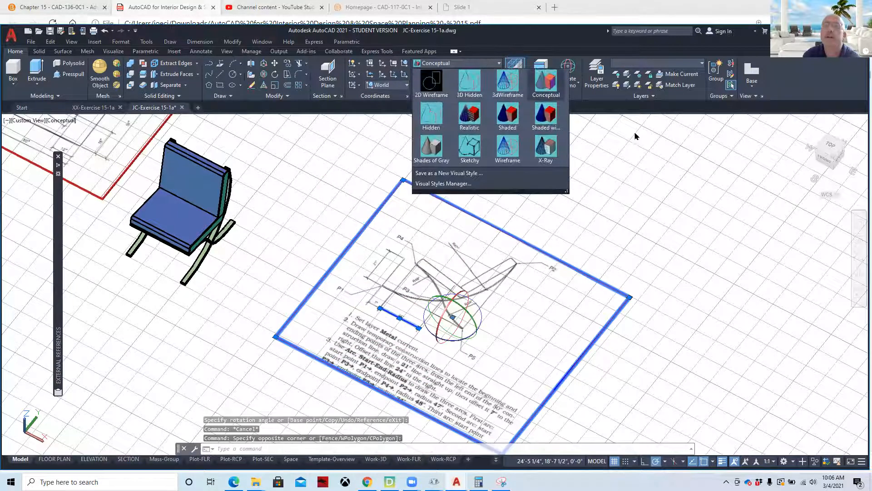
pyautogui.click(673, 65)
pyautogui.click(655, 249)
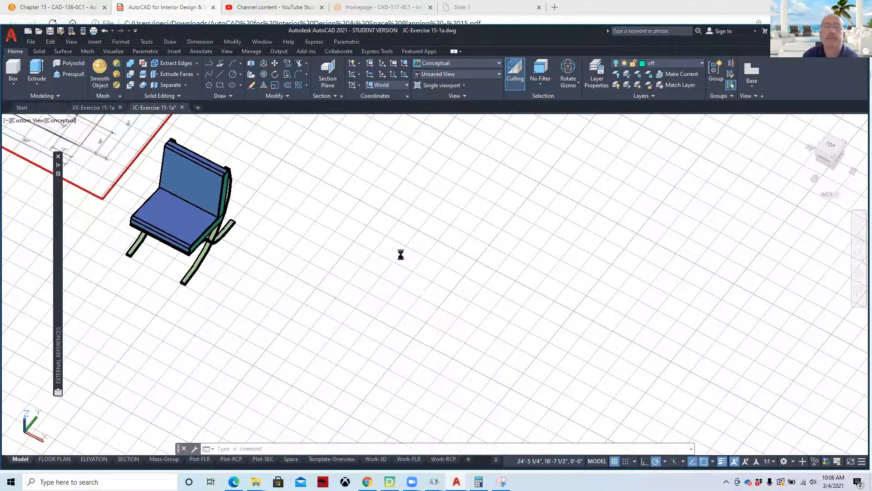
pyautogui.click(478, 252)
# Move the red-framed reference drawing behind the chair to the "off" layer
pyautogui.moveTo(111, 170)
pyautogui.mouseDown(button='middle')
pyautogui.moveTo(261, 195)
pyautogui.moveTo(417, 288)
pyautogui.moveTo(413, 319)
pyautogui.mouseUp(button='middle')
pyautogui.click(492, 179)
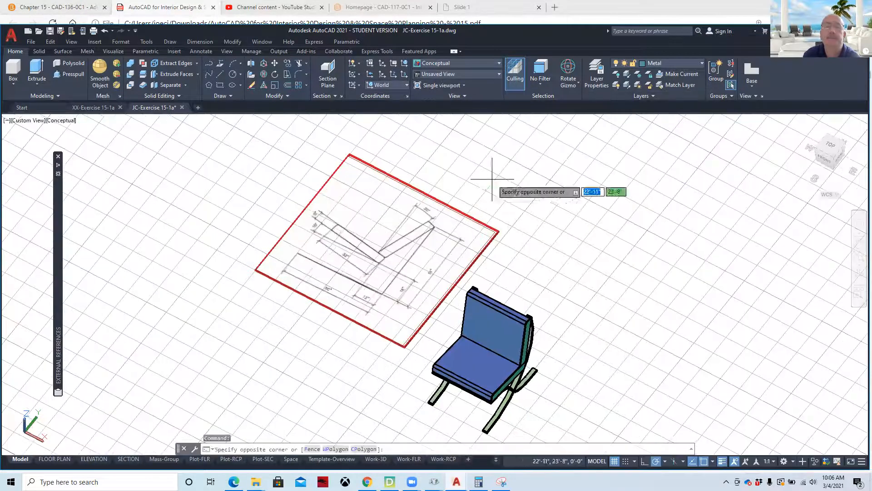
pyautogui.click(323, 226)
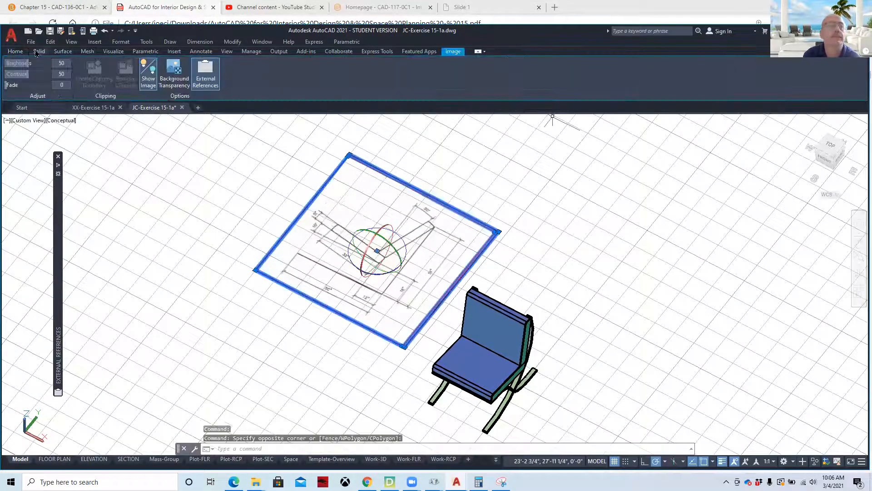
pyautogui.click(17, 52)
pyautogui.click(675, 61)
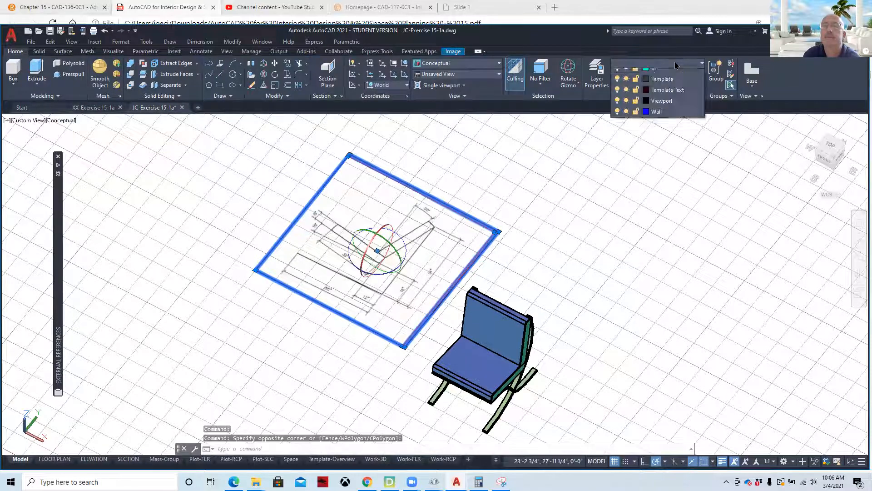
pyautogui.click(657, 249)
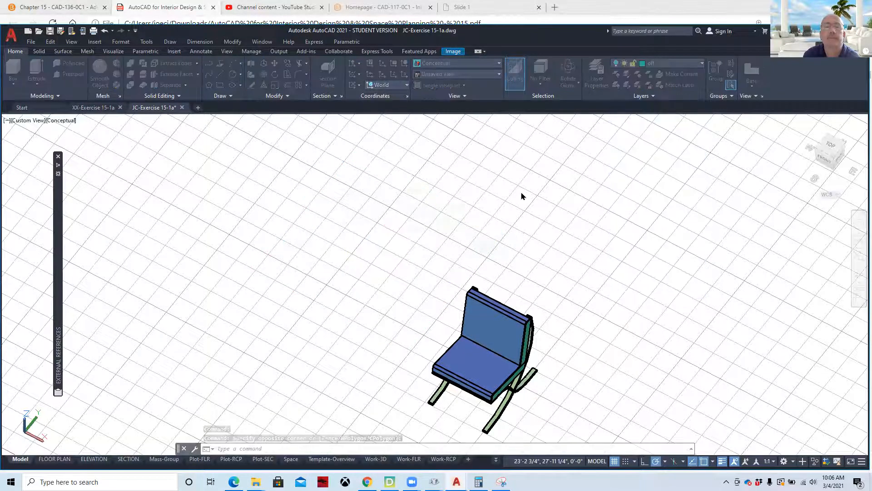
pyautogui.click(491, 249)
# Open the FLOOR PLAN layout, activate its viewport and zoom to the extents of the chair
pyautogui.scroll(-2, 285, 217)
pyautogui.moveTo(257, 248); pyautogui.dragTo(262, 215, button='middle')
pyautogui.scroll(3, 306, 289)
pyautogui.moveTo(426, 266); pyautogui.dragTo(358, 265, button='middle')
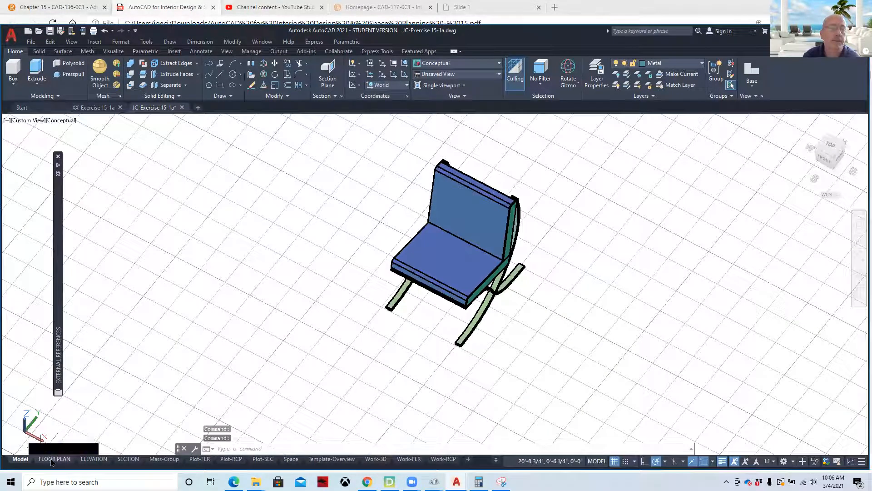
pyautogui.click(53, 459)
pyautogui.doubleClick(369, 264)
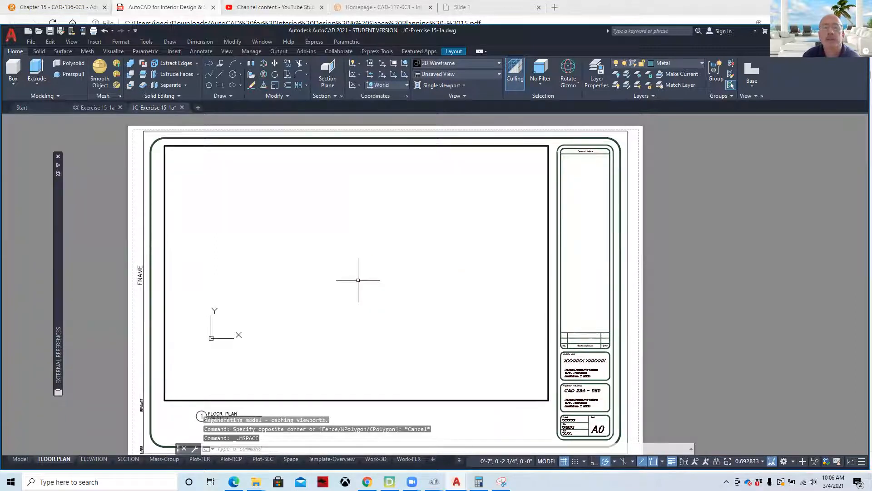
pyautogui.scroll(2, 361, 281)
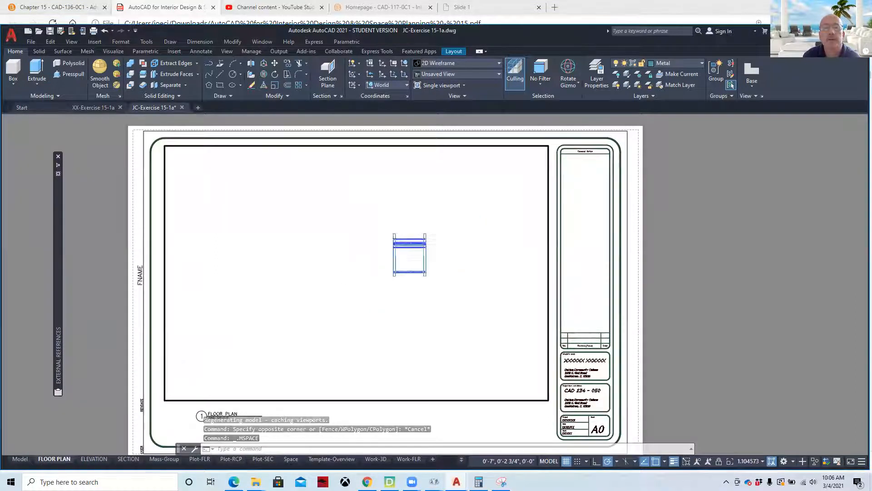
pyautogui.middleClick(357, 310)
pyautogui.middleClick(357, 310)
# Set the active viewport to the SE Isometric view and enlarge the chair to fill the frame
pyautogui.click(72, 41)
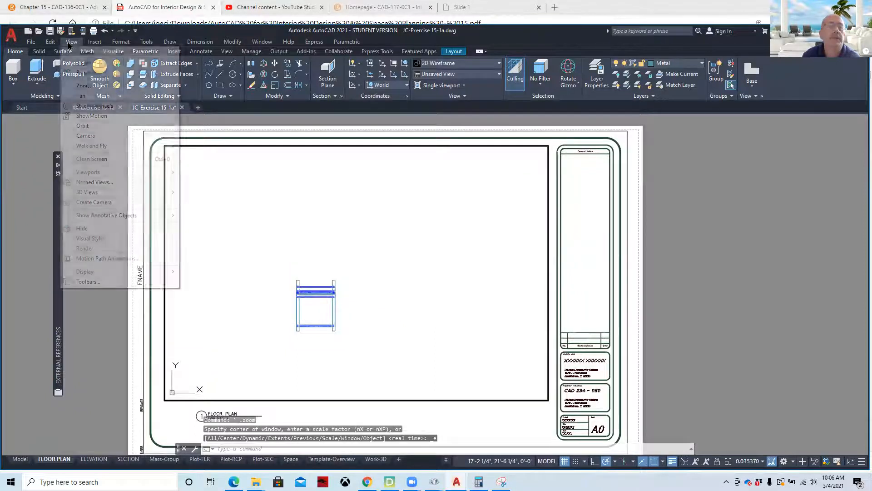
pyautogui.moveTo(88, 191)
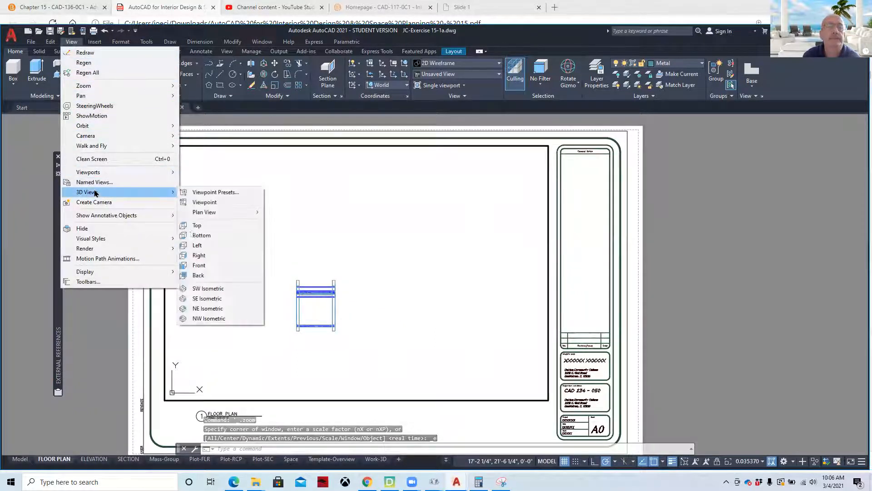
pyautogui.click(211, 298)
pyautogui.scroll(2, 273, 280)
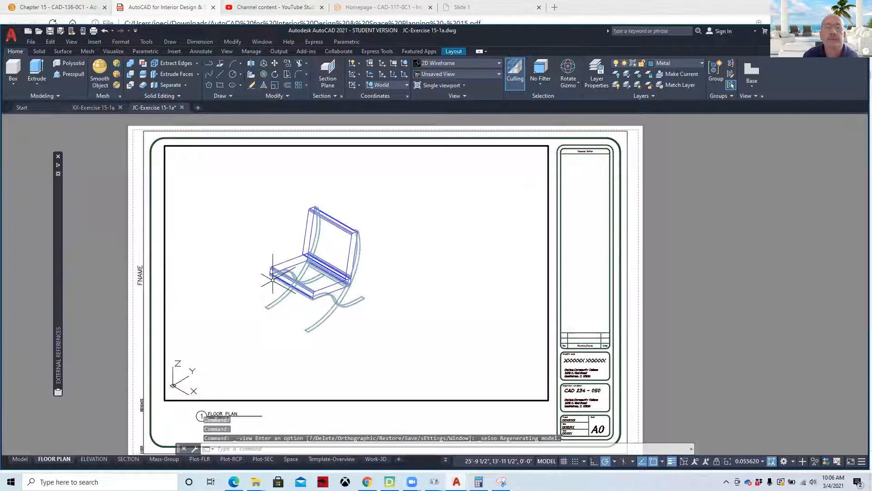
pyautogui.scroll(2, 280, 262)
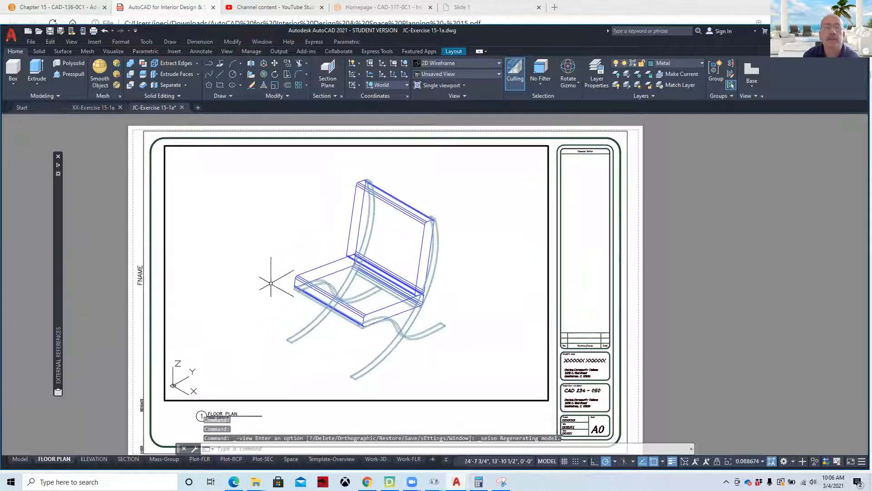
# Apply the Conceptual visual style to the layout viewport and return to paper space
pyautogui.click(70, 42)
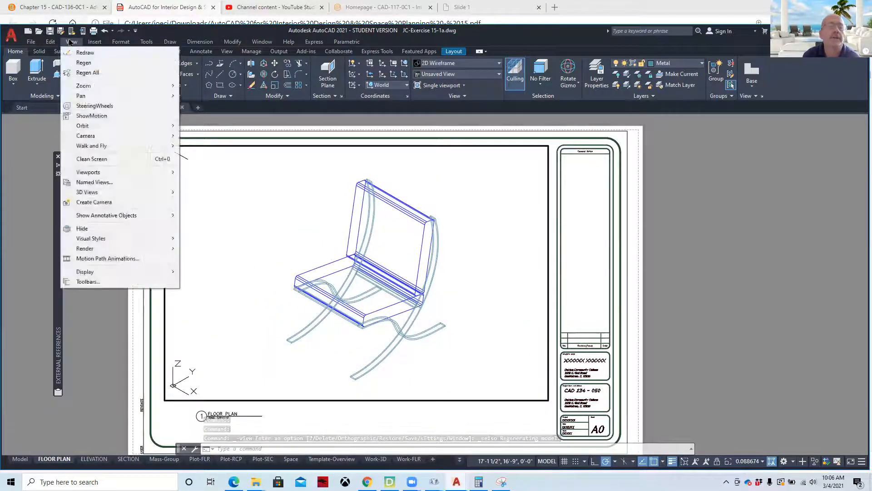
pyautogui.moveTo(102, 245)
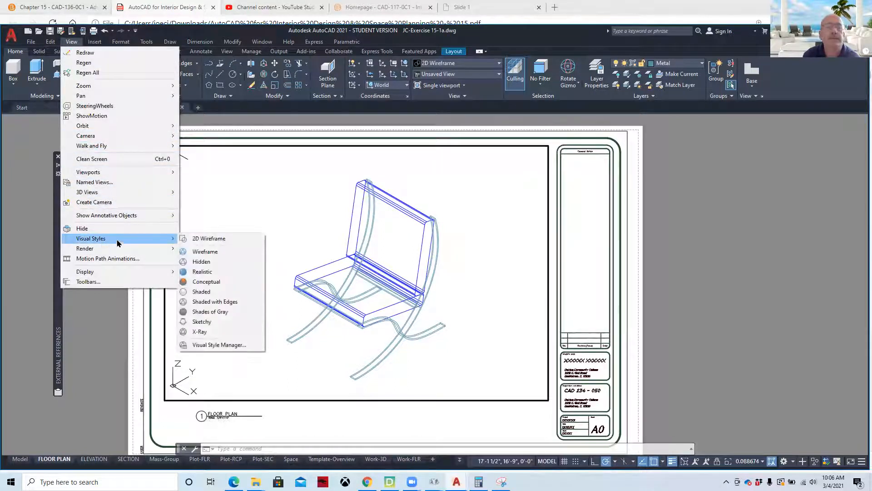
pyautogui.click(200, 279)
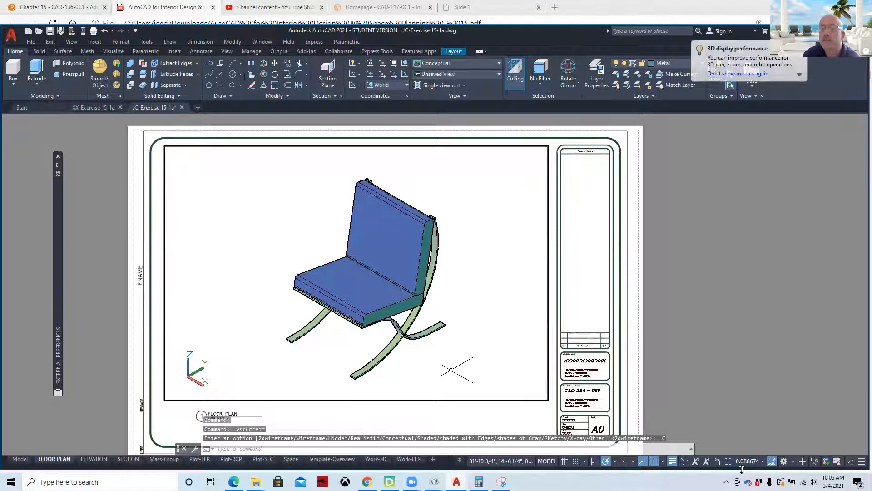
pyautogui.doubleClick(658, 408)
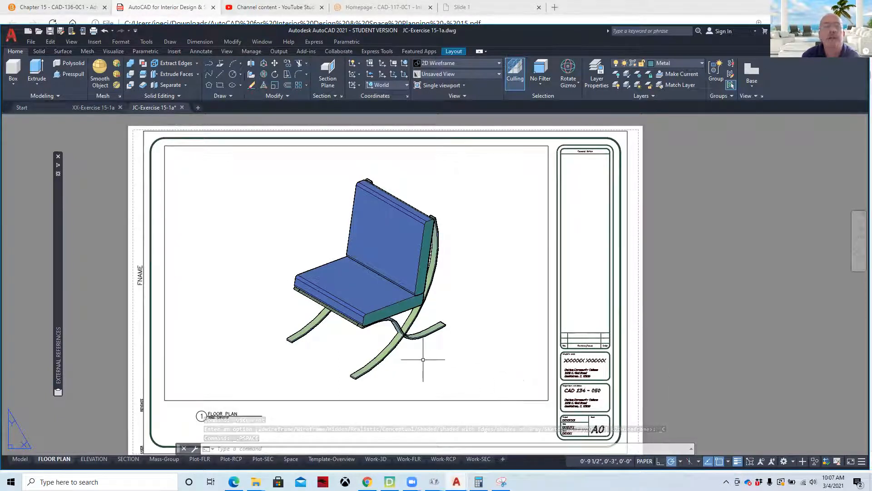
# Save the drawing under the new name "JC-Exercise 15-1a done" as an AutoCAD 2018 drawing
pyautogui.click(30, 41)
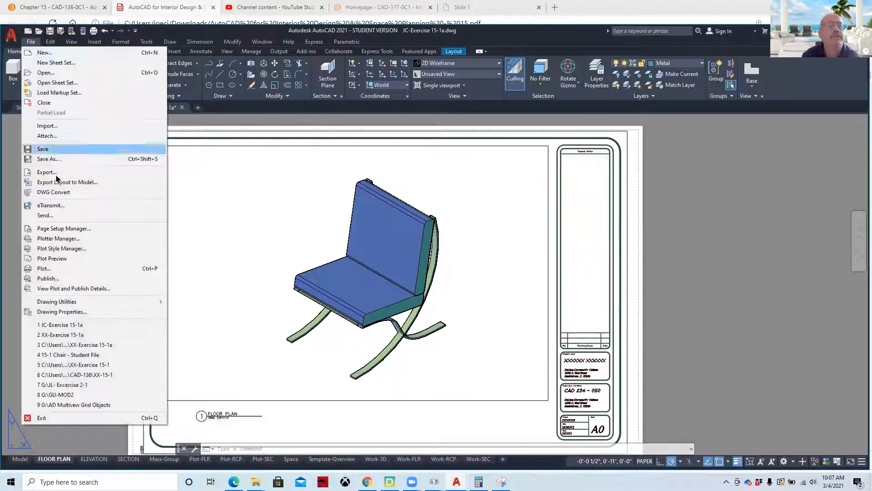
pyautogui.click(48, 159)
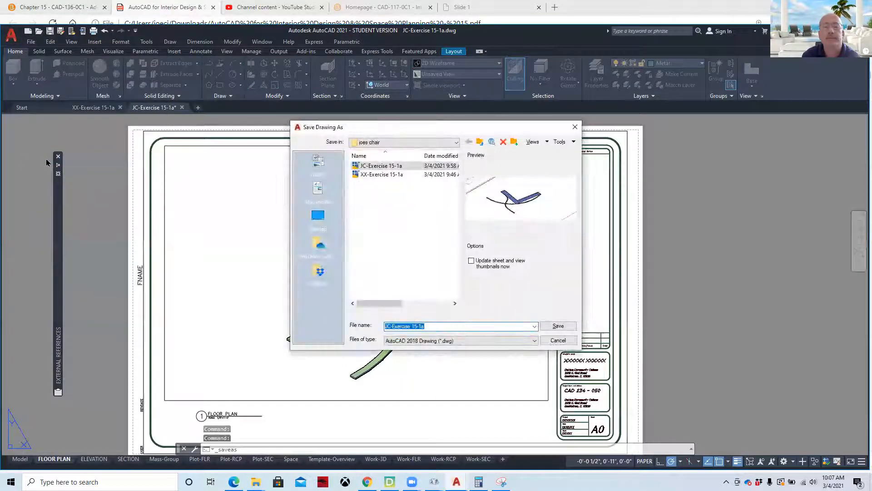
pyautogui.write('done')
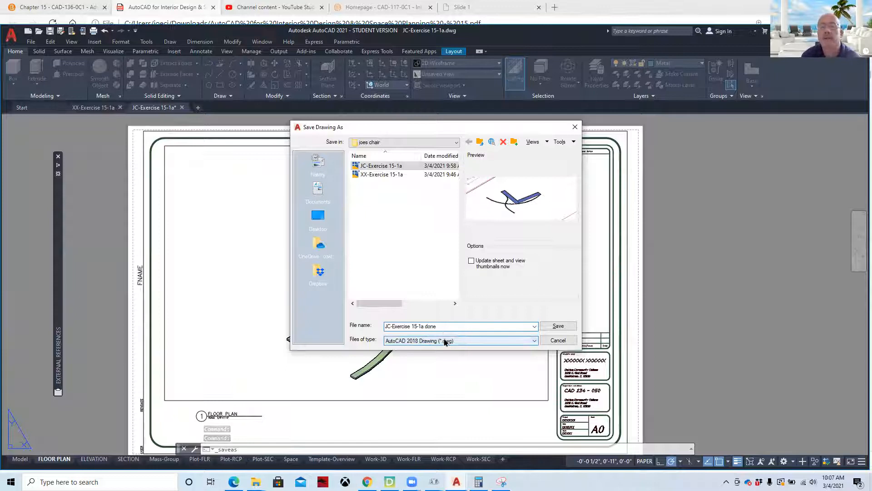
pyautogui.click(559, 326)
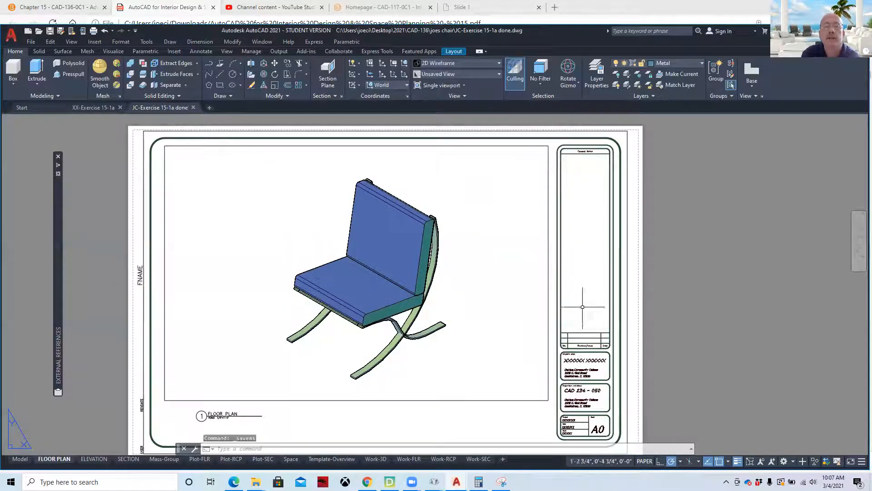